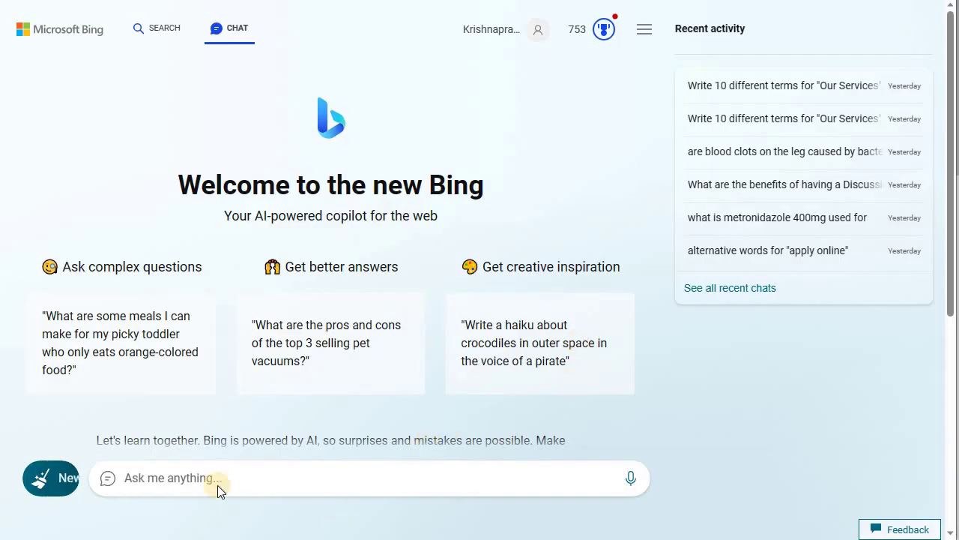
# - Go back to the "bing ai chat" search results and reopen the new Bing chat page
pyautogui.click(169, 477)
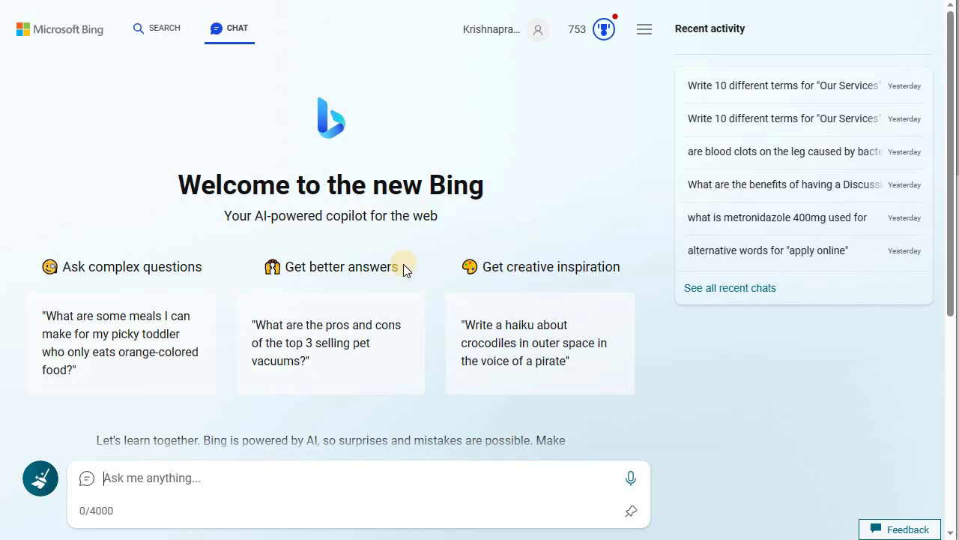
pyautogui.hotkey('alt', 'Left')
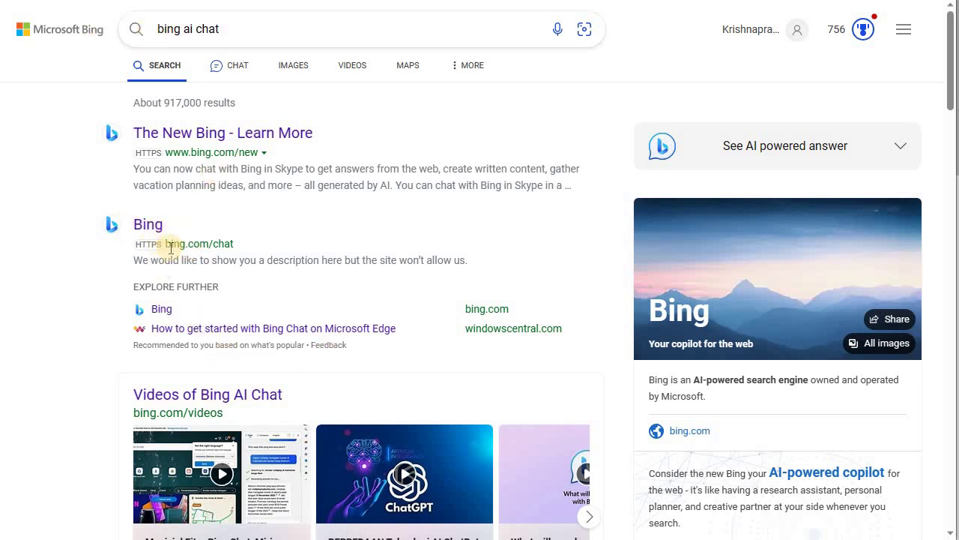
pyautogui.click(282, 133)
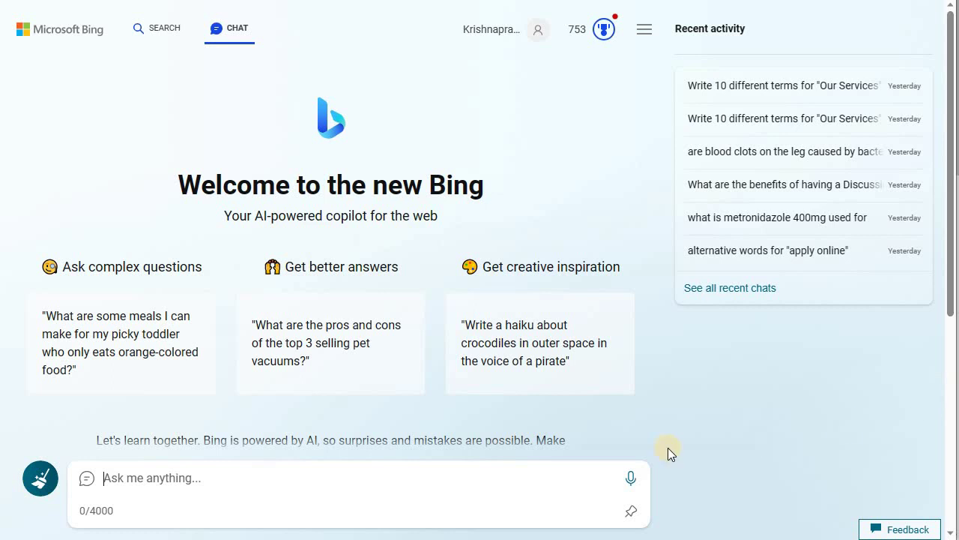
# - Try the More Balanced conversation style and settle on More Creative
pyautogui.scroll(-2, 412, 339)
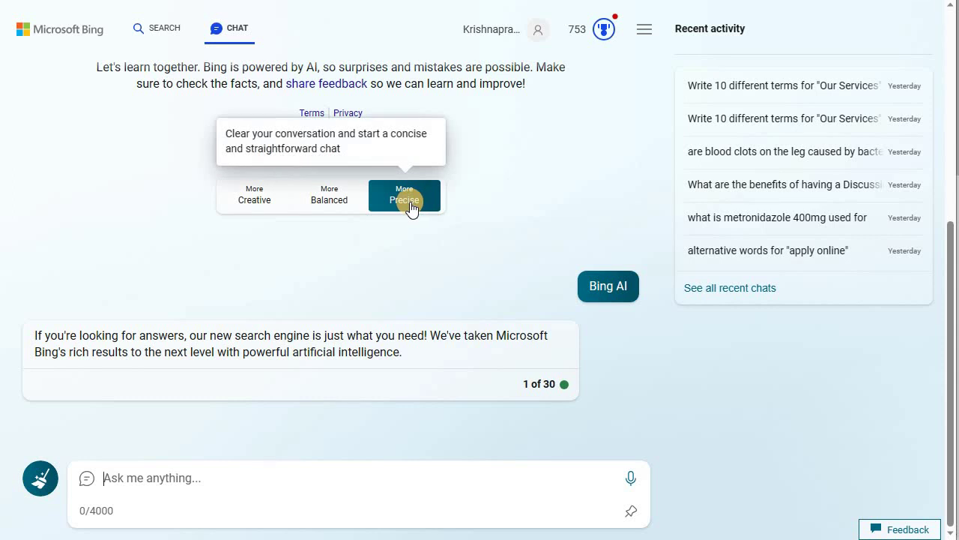
pyautogui.click(342, 204)
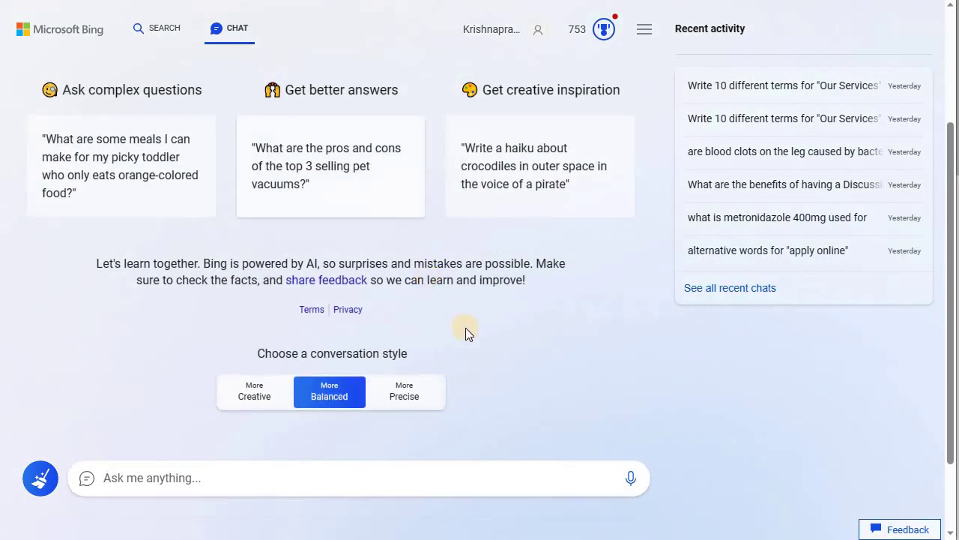
pyautogui.click(248, 300)
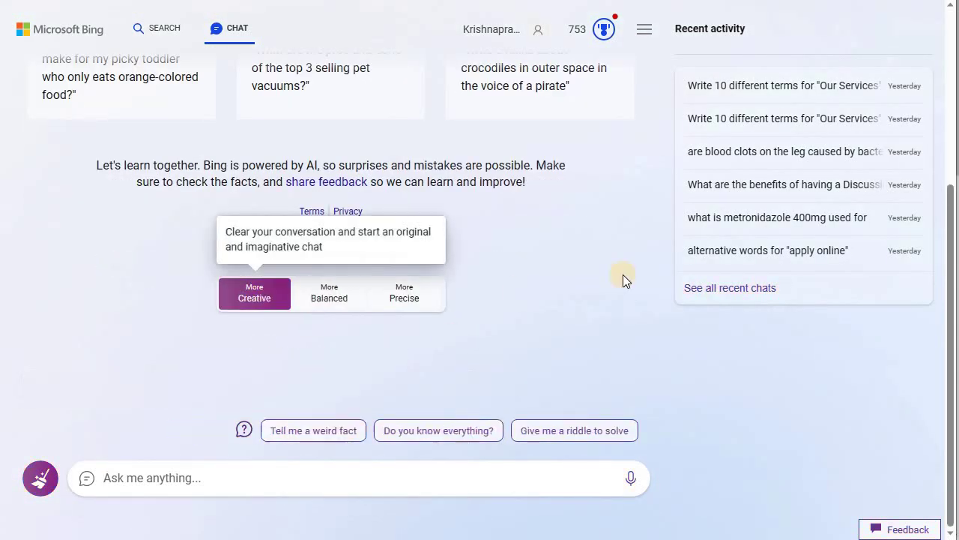
# - Send the chat prompt "Give the top 10 keywords for Gym workouts"
pyautogui.click(184, 478)
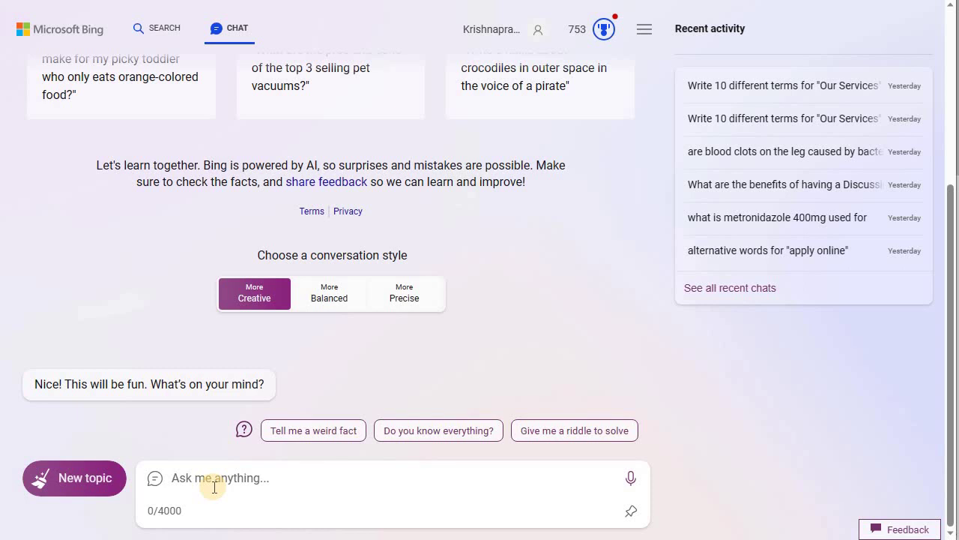
pyautogui.click(215, 486)
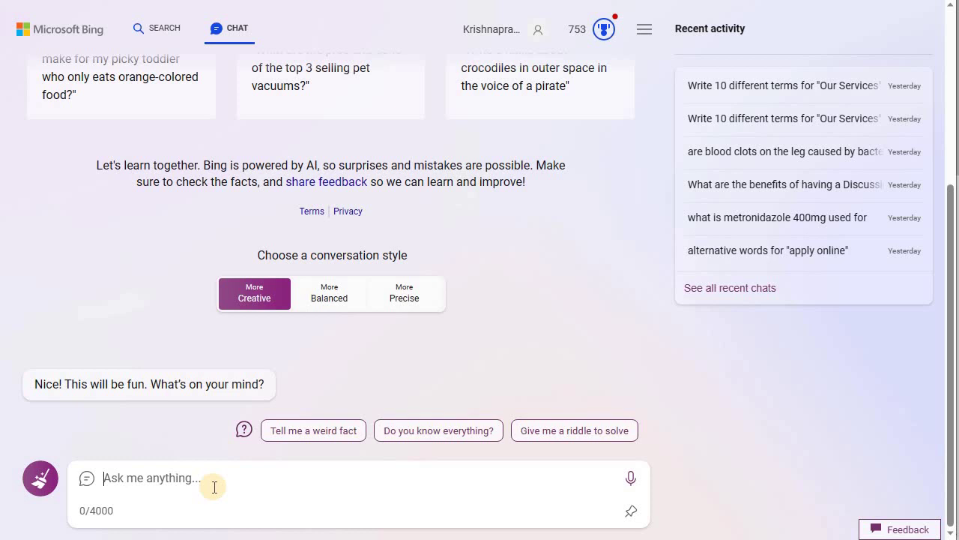
pyautogui.write('Gi')
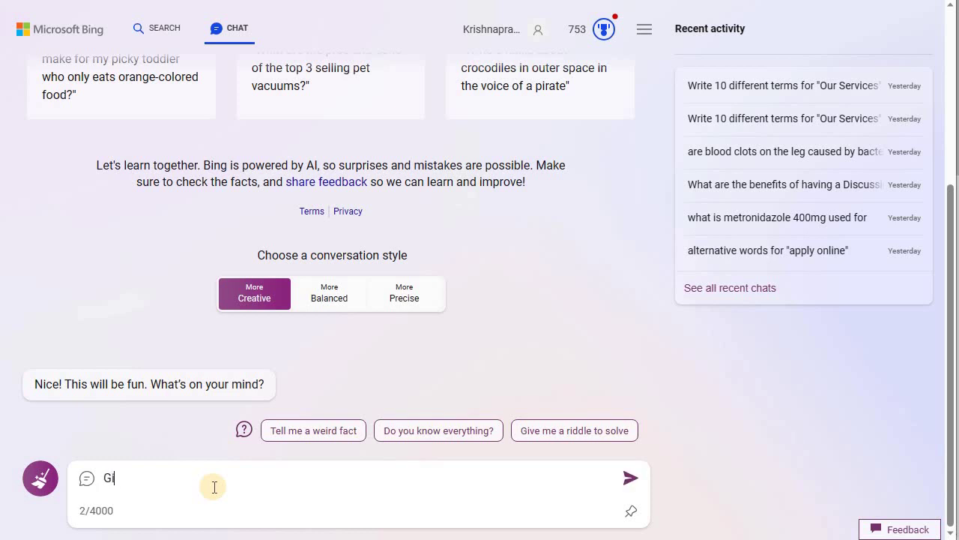
pyautogui.write('ve the top 10 ')
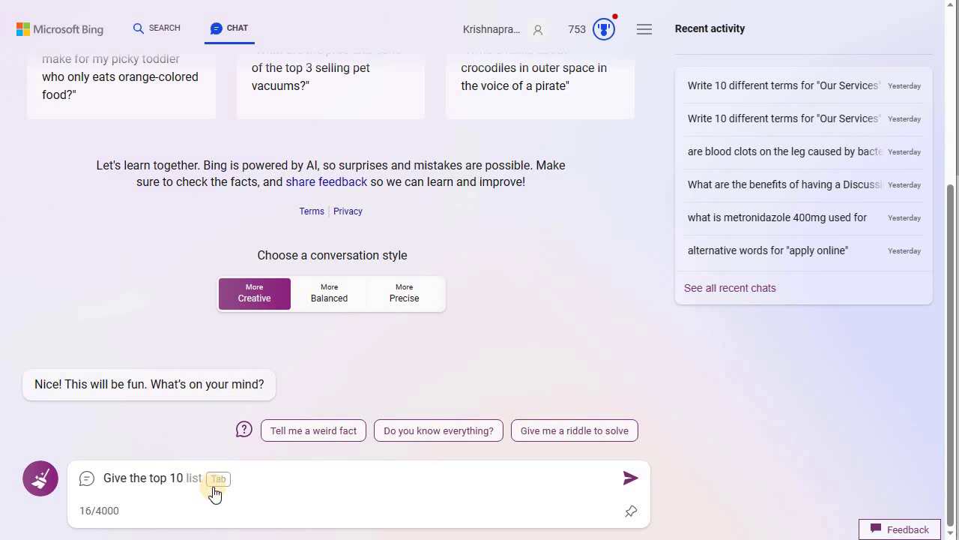
pyautogui.write('keywords for workpou')
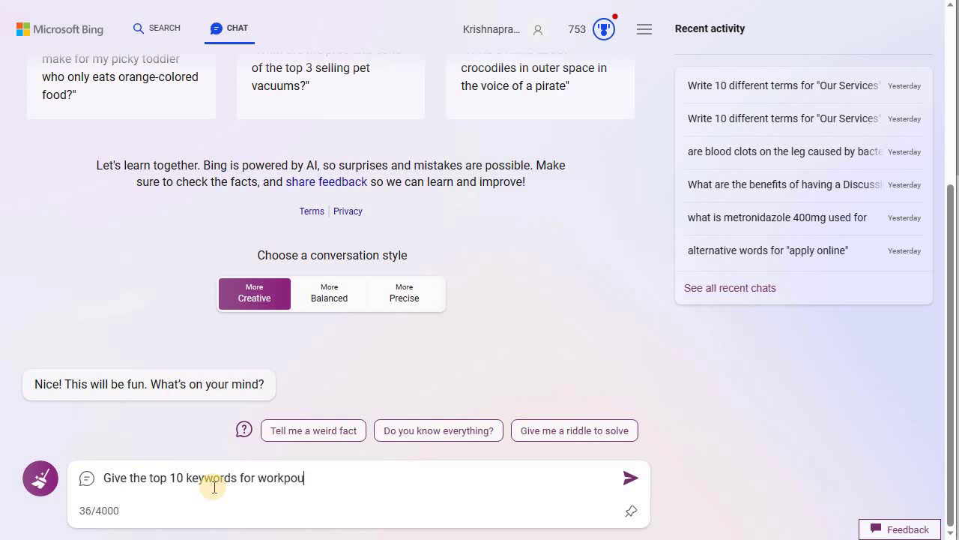
pyautogui.press('BackSpace')
pyautogui.press('BackSpace')
pyautogui.press('BackSpace')
pyautogui.press('BackSpace')
pyautogui.press('BackSpace')
pyautogui.press('BackSpace')
pyautogui.press('BackSpace')
pyautogui.write('Gym G')
pyautogui.write('ym')
pyautogui.press('BackSpace')
pyautogui.press('BackSpace')
pyautogui.press('BackSpace')
pyautogui.press('BackSpace')
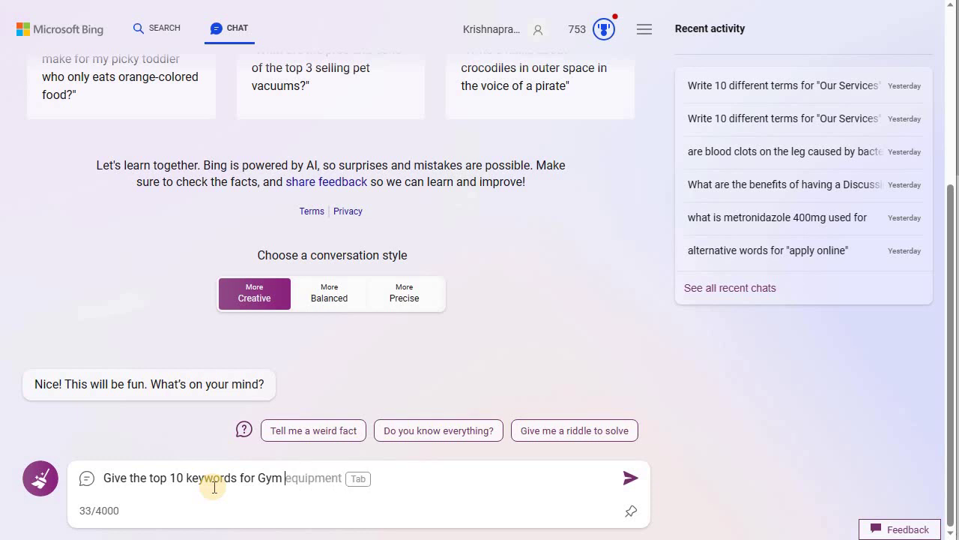
pyautogui.write('workouts')
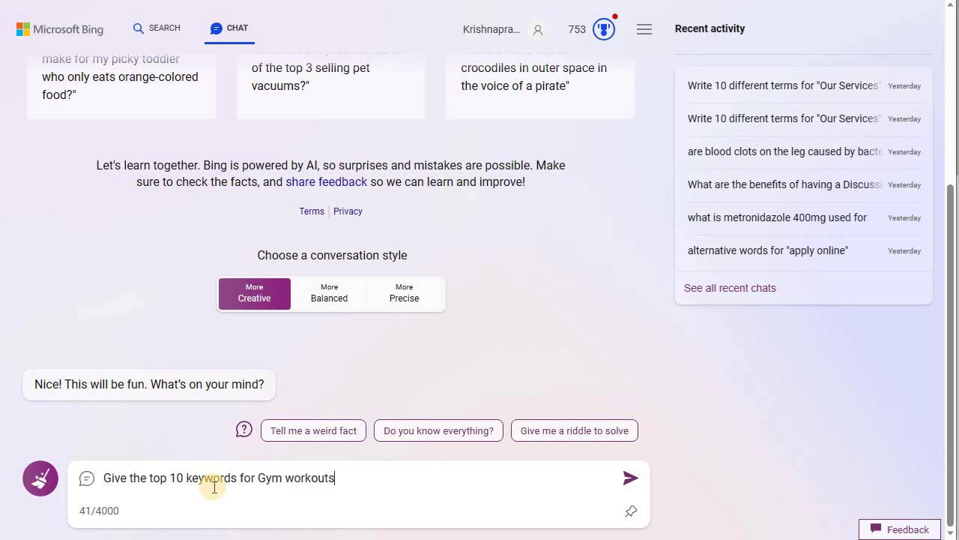
pyautogui.press('Return')
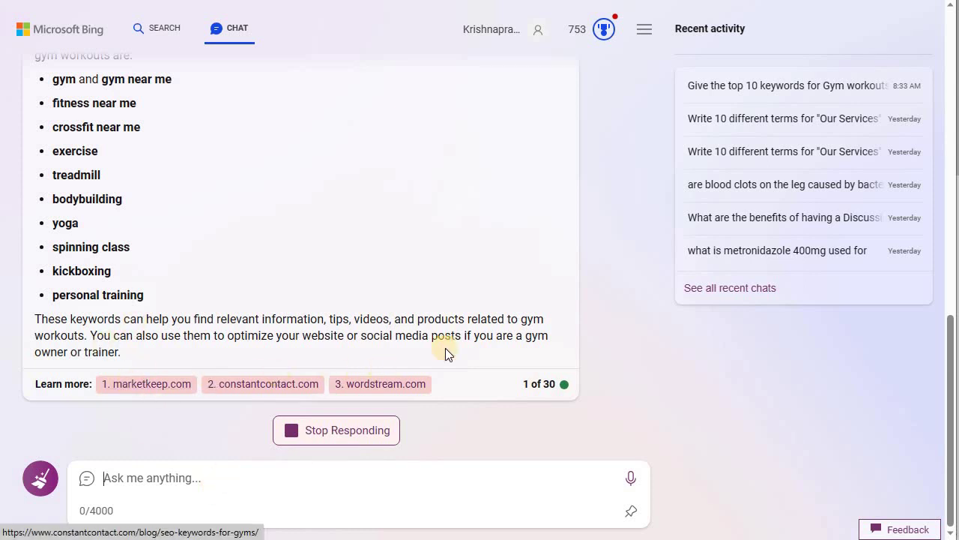
# - Copy the keyword "crossfit near me" from the list in the chat's answer
pyautogui.scroll(1, 449, 258)
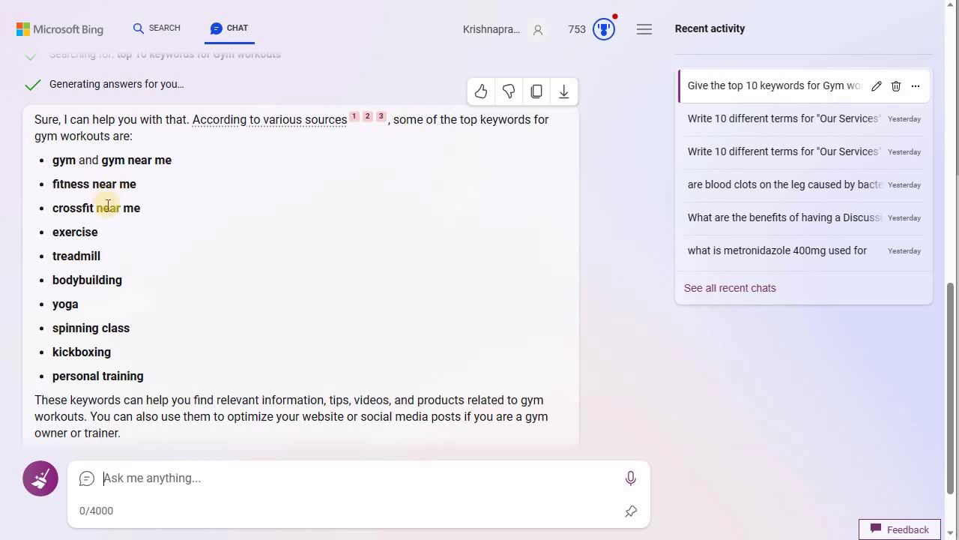
pyautogui.scroll(-1, 112, 211)
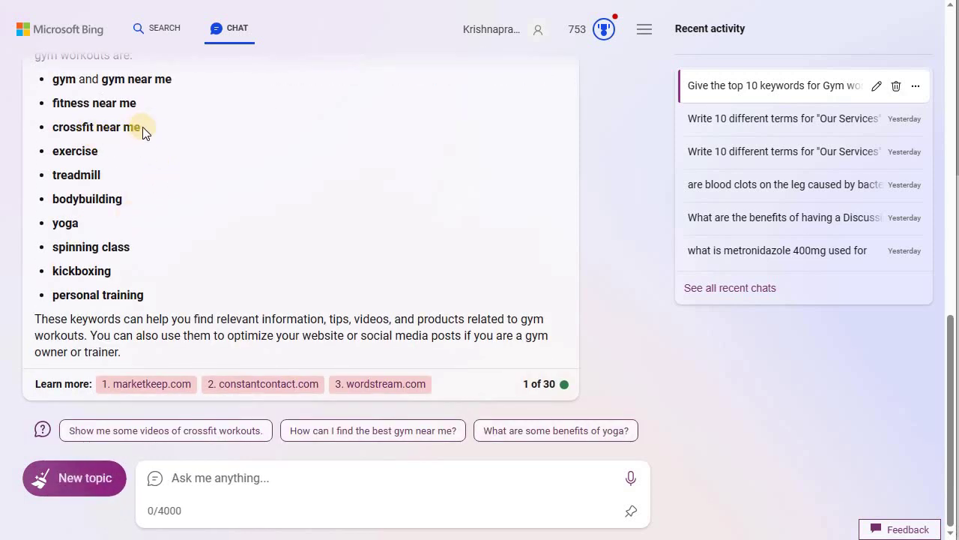
pyautogui.moveTo(54, 128); pyautogui.dragTo(141, 128)
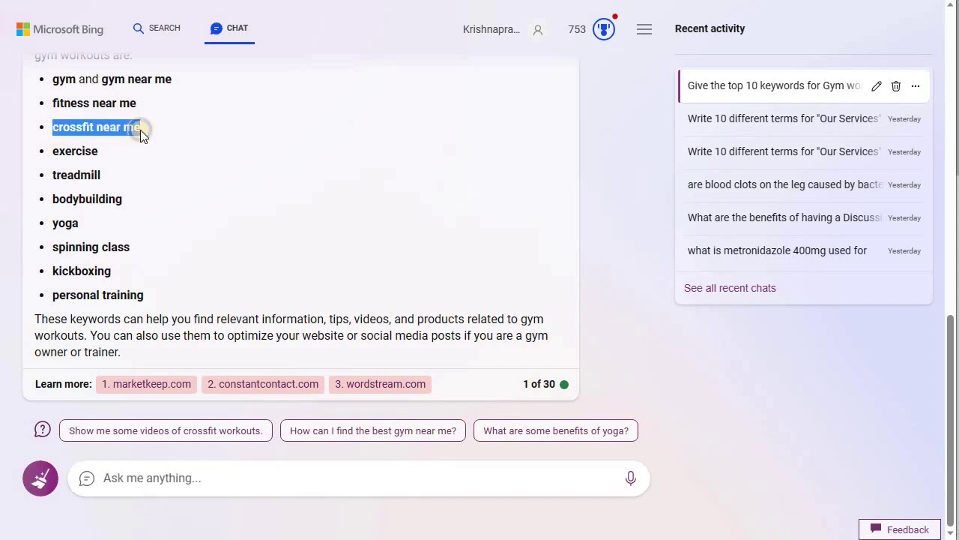
pyautogui.rightClick(141, 129)
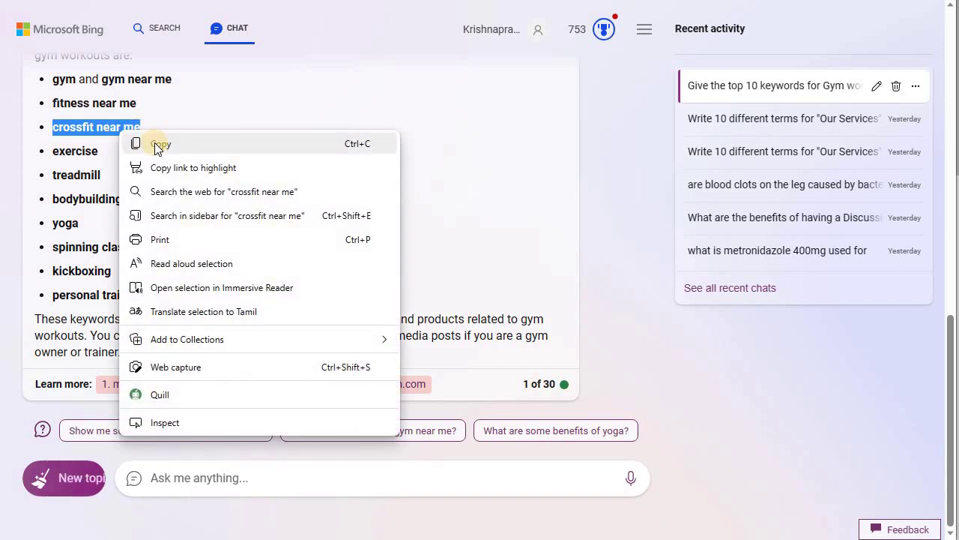
pyautogui.click(158, 145)
# - Send the chat prompt "Write 5 blog topics for the keyword "crossfit near me""
pyautogui.click(215, 482)
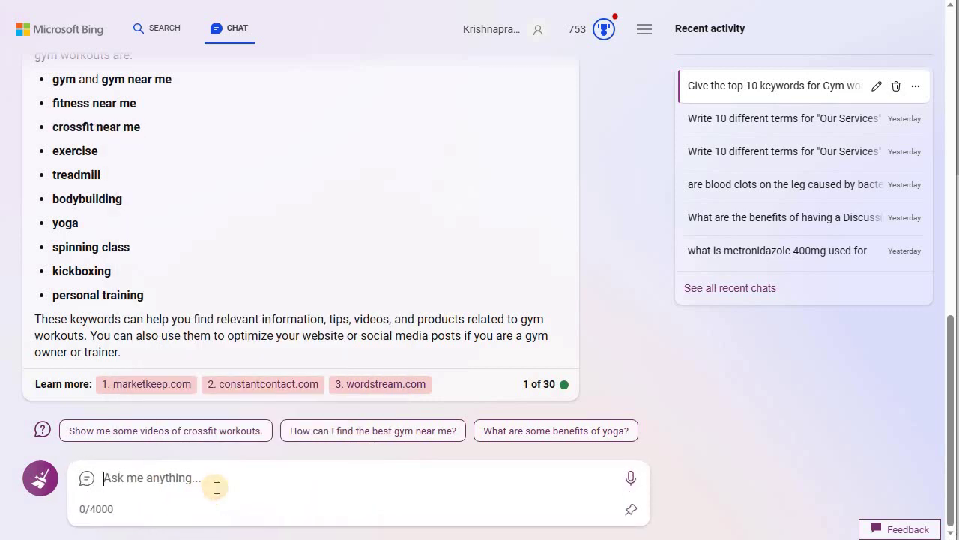
pyautogui.write('Write 5 blog topics for the keyword "crossfit near me"')
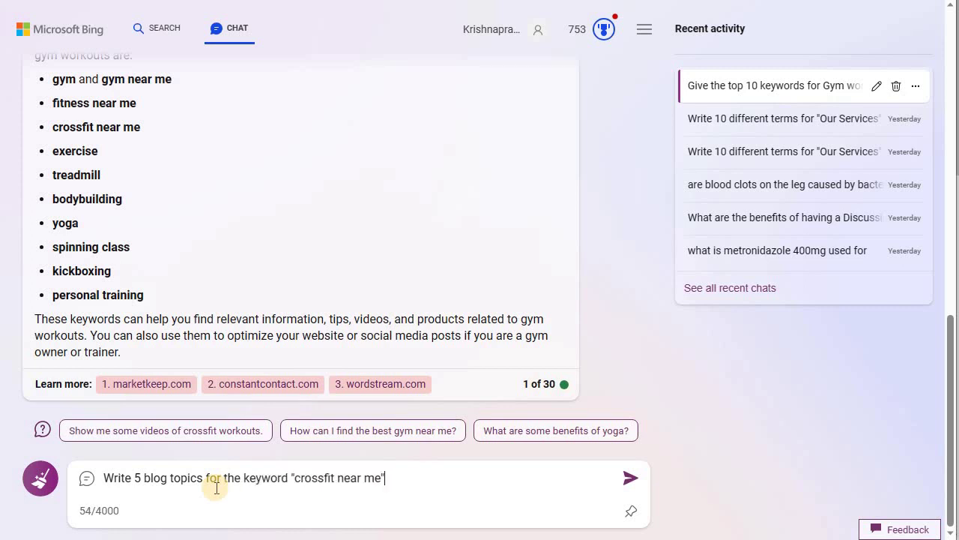
pyautogui.press('Return')
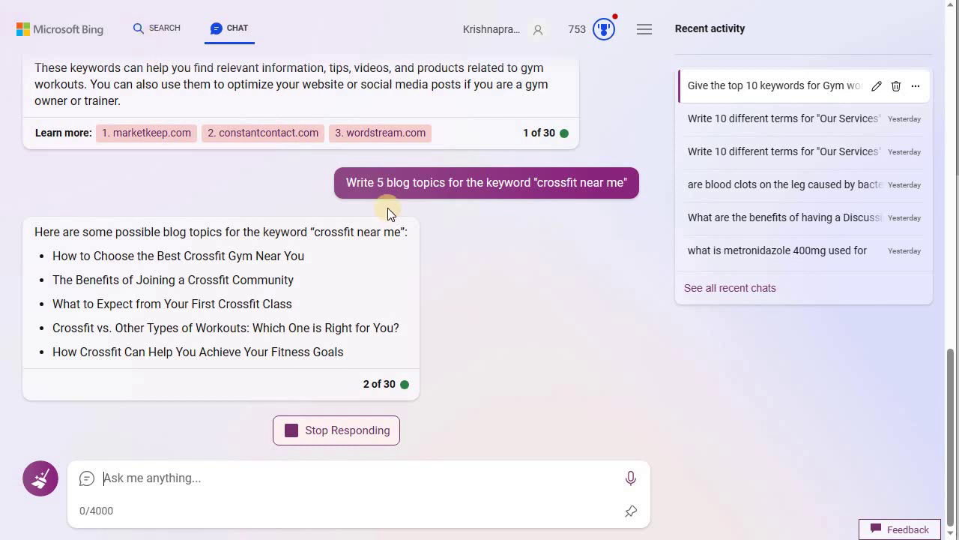
# - Send "Can you give me the monthly volume of search for the below keywords:" followed by the suggested keywords from gym to personal training
pyautogui.scroll(2, 348, 218)
pyautogui.scroll(1, 129, 261)
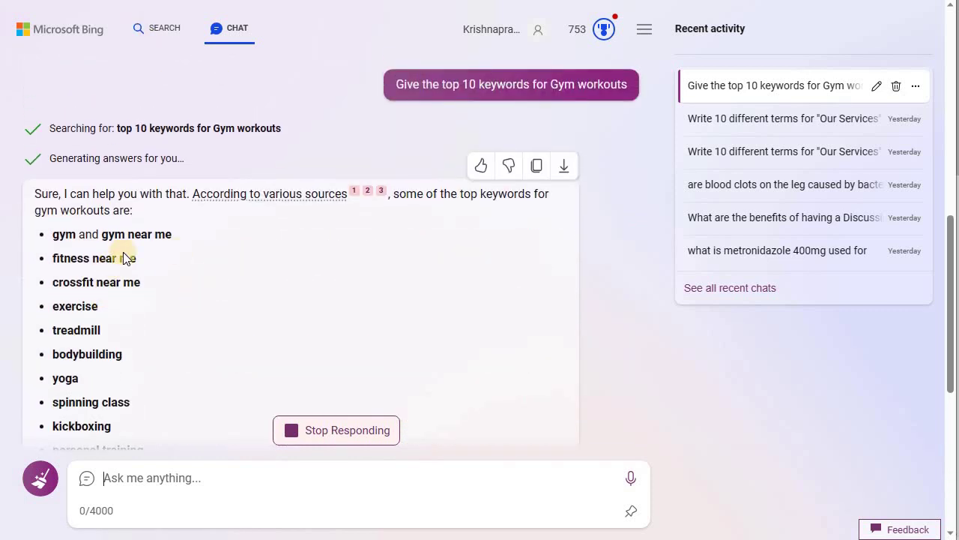
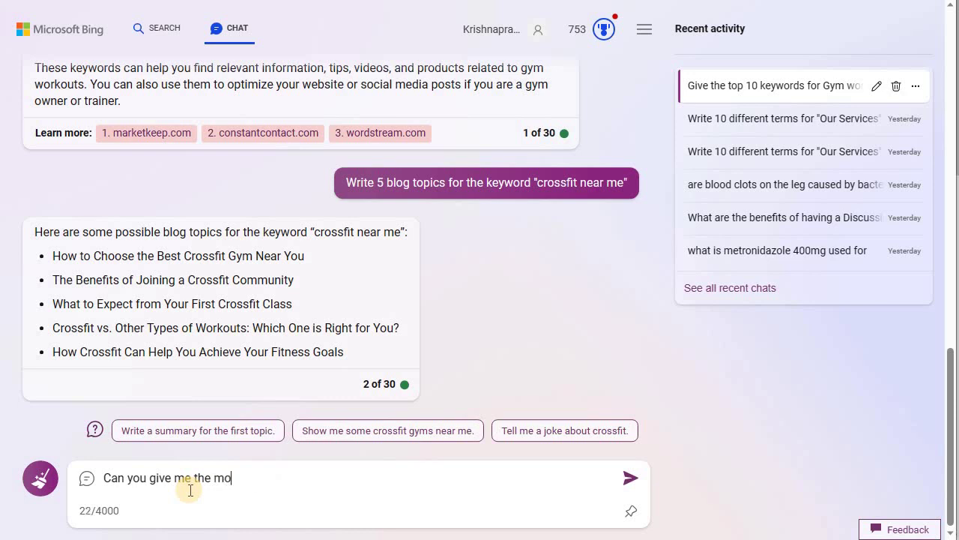
pyautogui.write('nthly voulm')
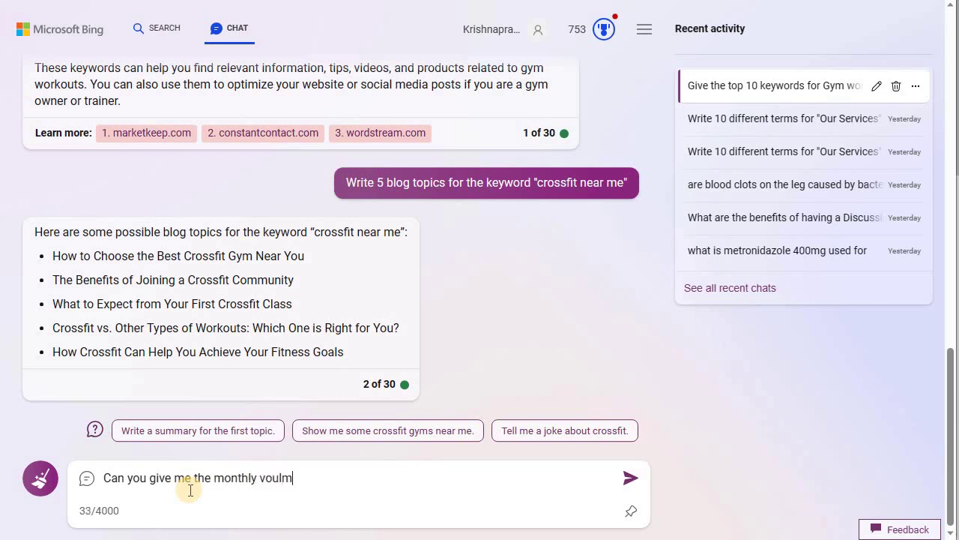
pyautogui.press('BackSpace')
pyautogui.press('BackSpace')
pyautogui.press('BackSpace')
pyautogui.write('lume ')
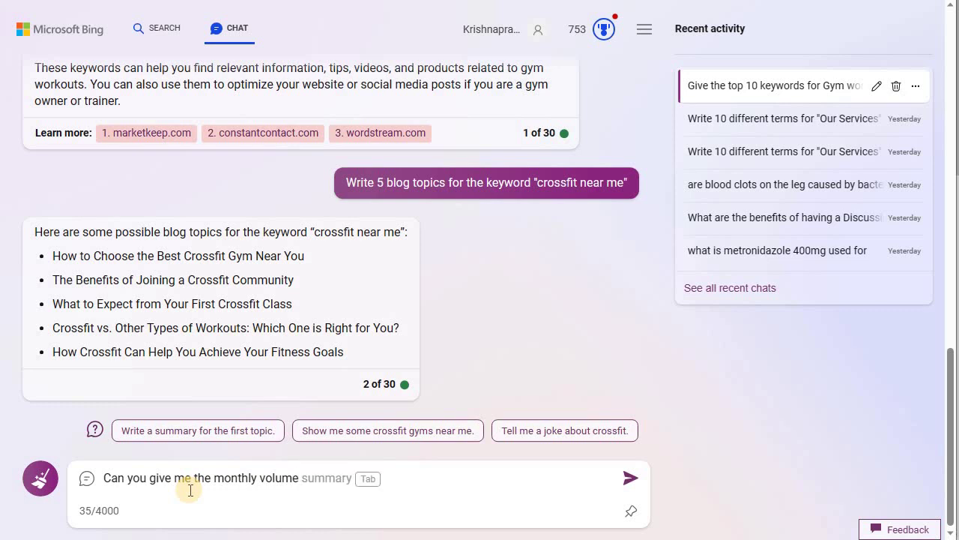
pyautogui.write('of search')
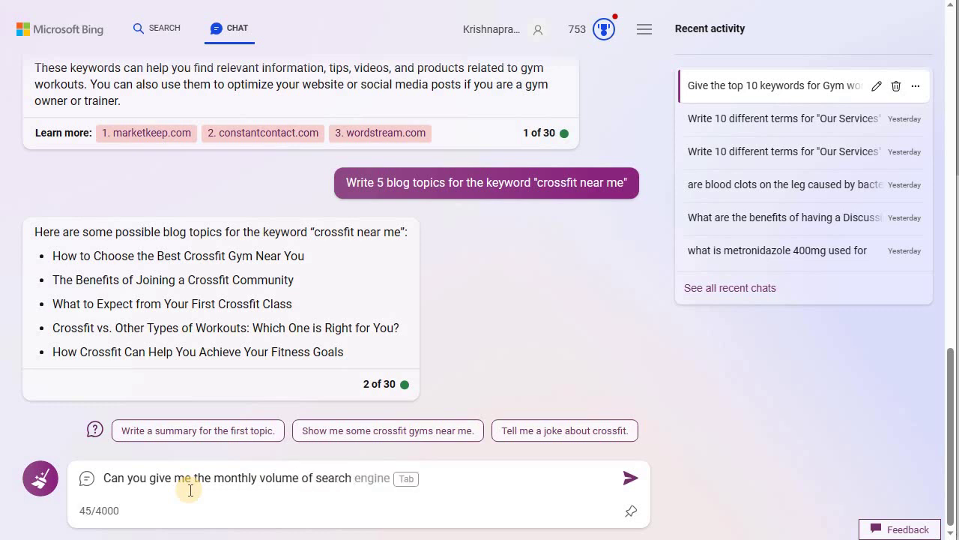
pyautogui.write(' for t')
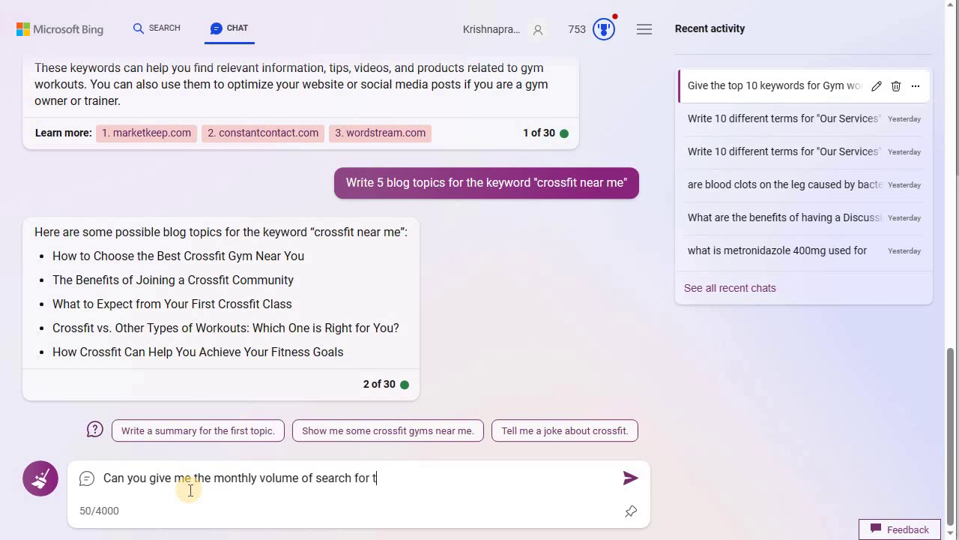
pyautogui.write('he below keywords')
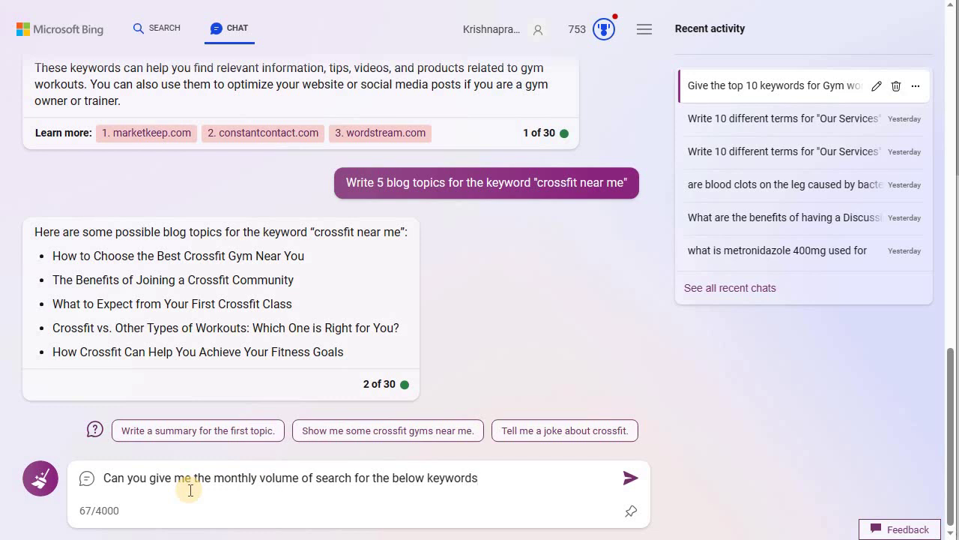
pyautogui.write(':')
pyautogui.write('gym and gym near me fitness near me crossfit near me exercise treadmill bodybuilding yoga spinning class kickboxing personal training')
pyautogui.press('Return')
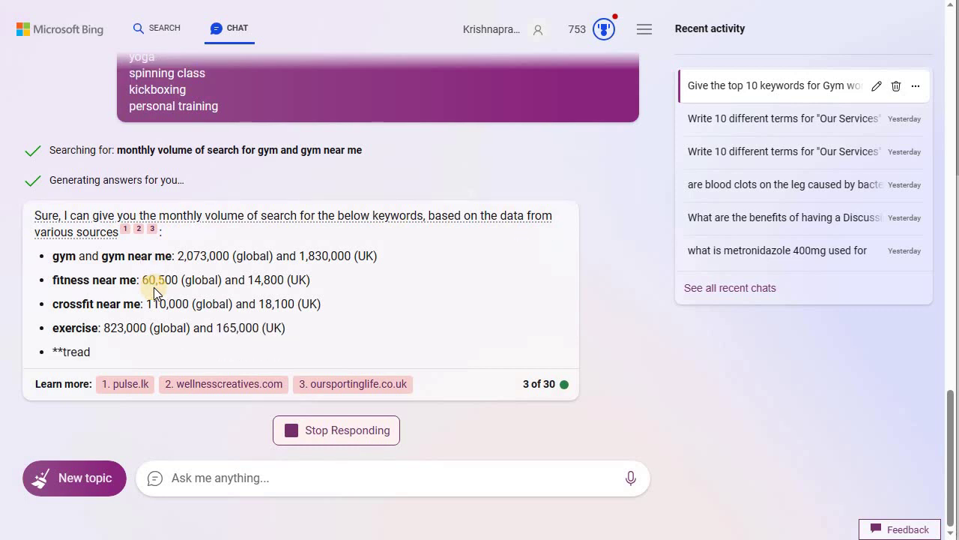
# - Compare the monthly search volumes given for the gym keywords, especially crossfit near me, spinning class, and gym and gym near me
pyautogui.scroll(6, 406, 307)
pyautogui.scroll(10, 412, 308)
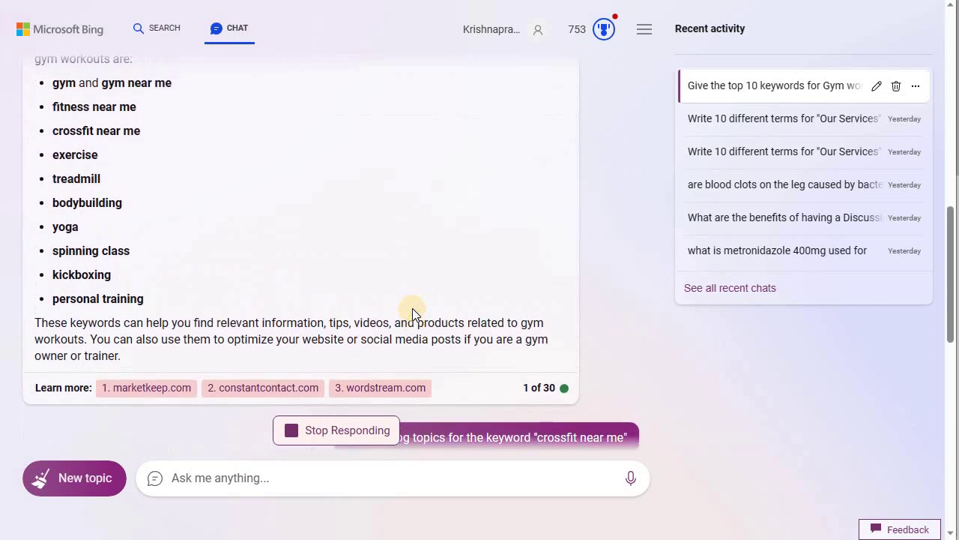
pyautogui.scroll(-3, 558, 346)
pyautogui.scroll(-8, 552, 367)
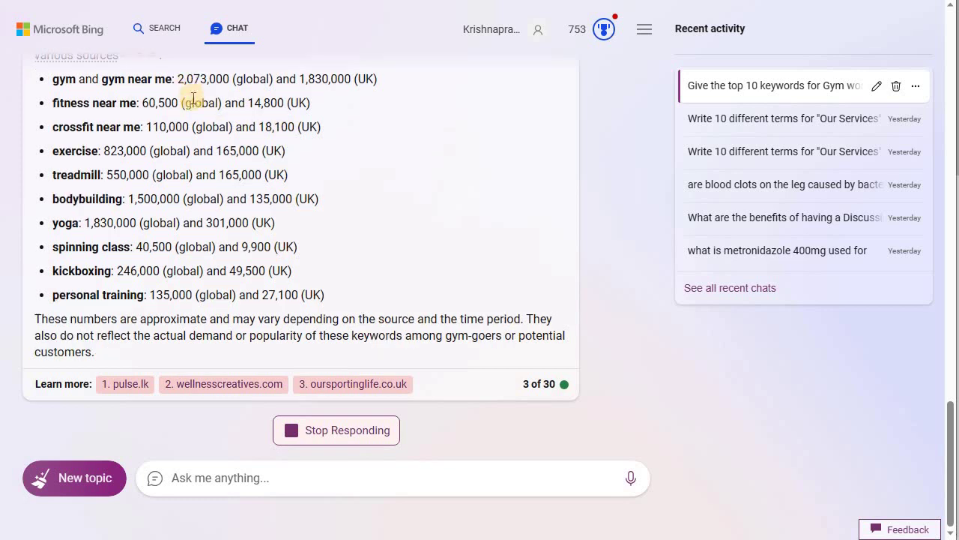
pyautogui.scroll(1, 255, 199)
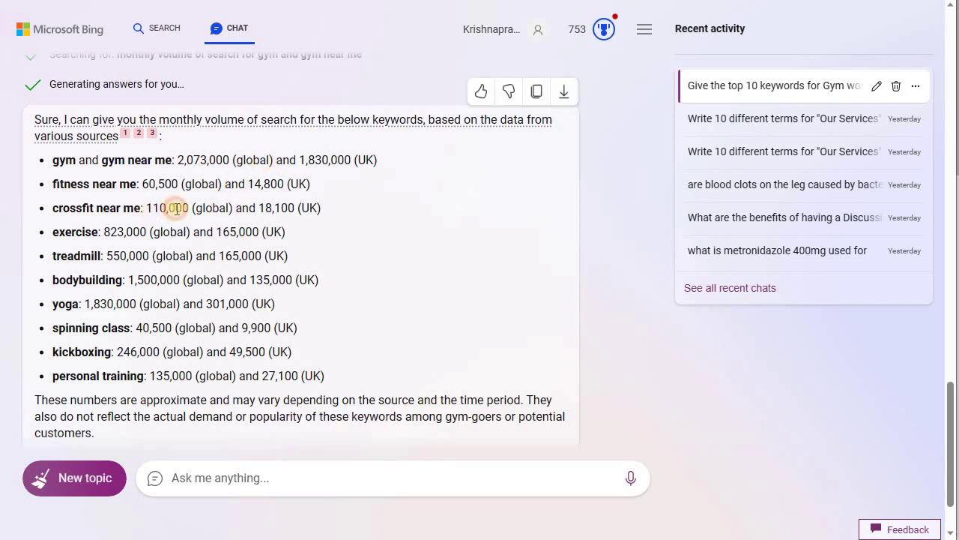
pyautogui.doubleClick(170, 208)
pyautogui.click(324, 281)
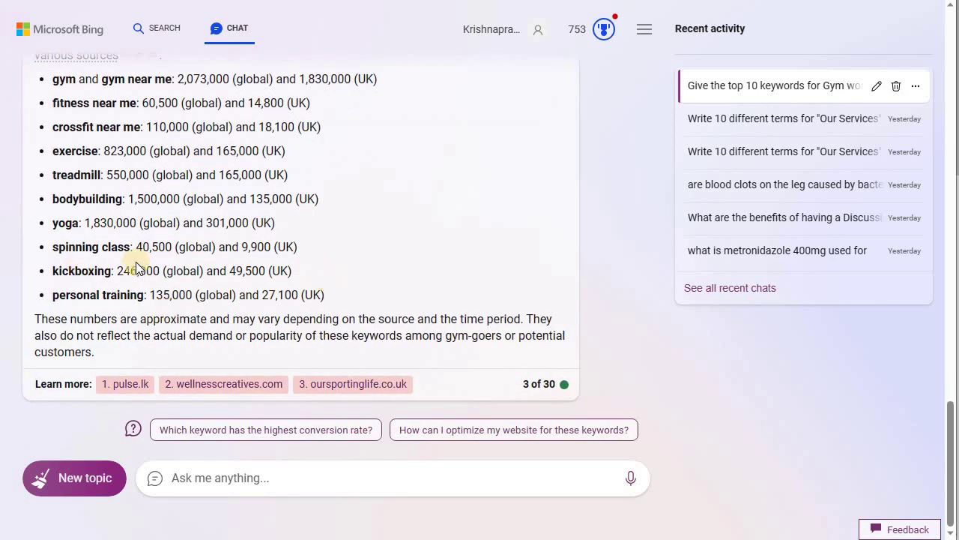
pyautogui.doubleClick(158, 246)
pyautogui.click(122, 271)
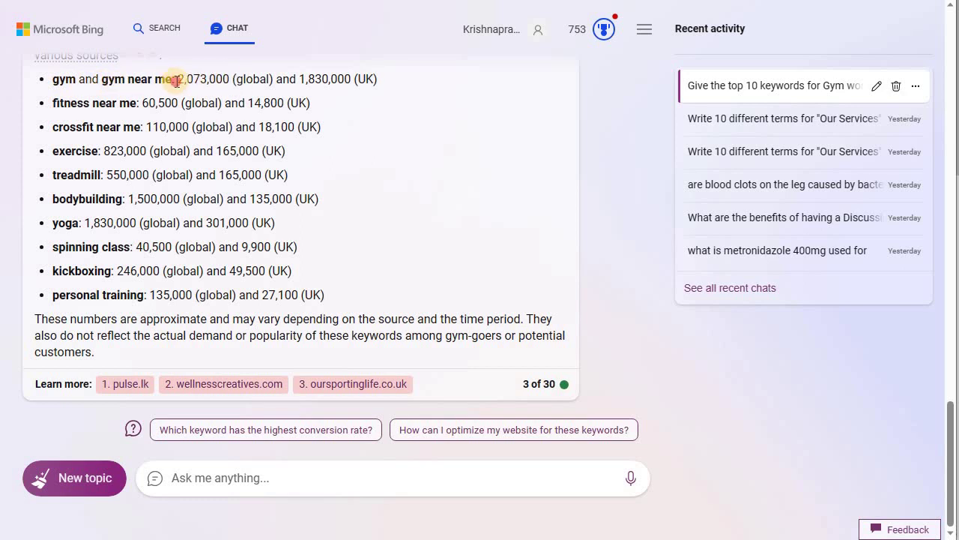
pyautogui.moveTo(176, 79); pyautogui.dragTo(275, 80)
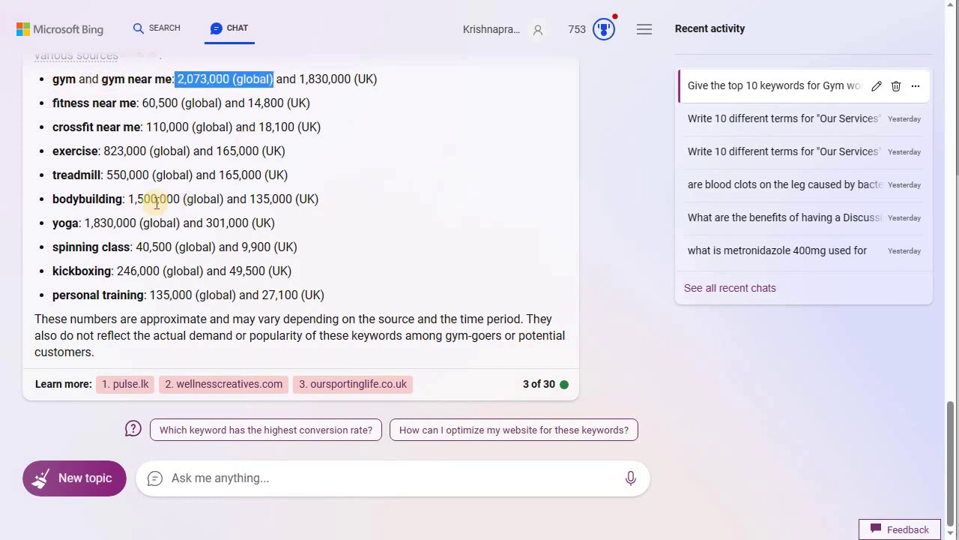
# - Examine the global monthly search volume given for the keyword crossfit near me
pyautogui.click(155, 126)
pyautogui.moveTo(146, 127); pyautogui.dragTo(166, 127)
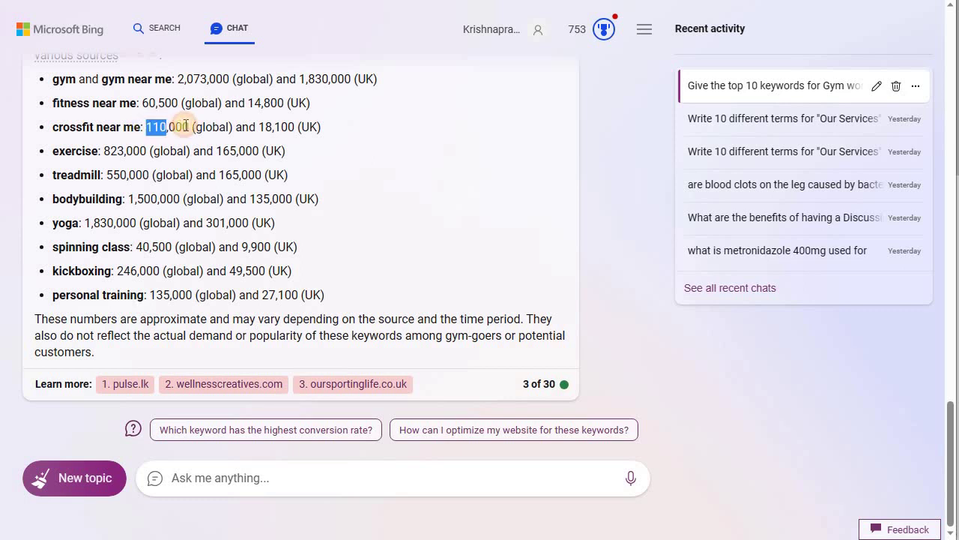
pyautogui.click(71, 125)
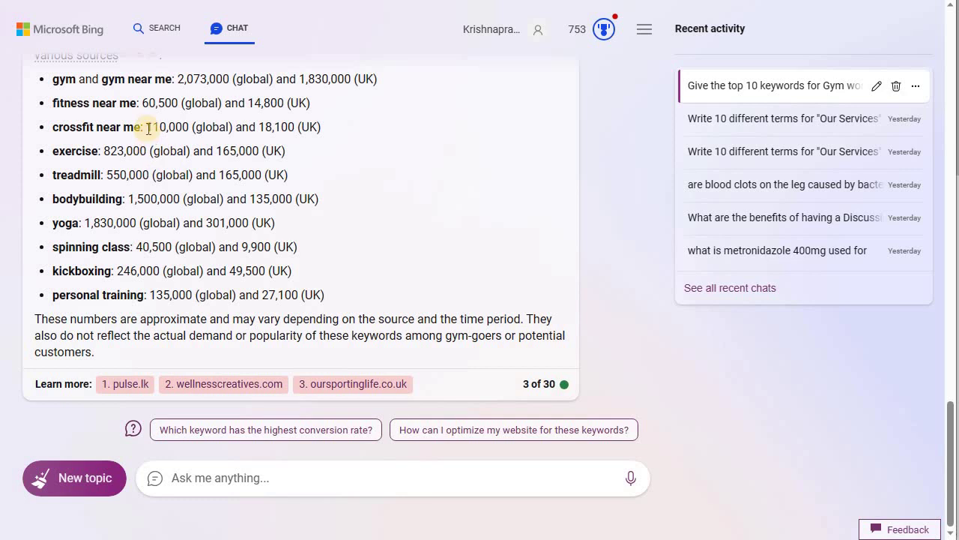
pyautogui.moveTo(146, 127); pyautogui.dragTo(226, 127)
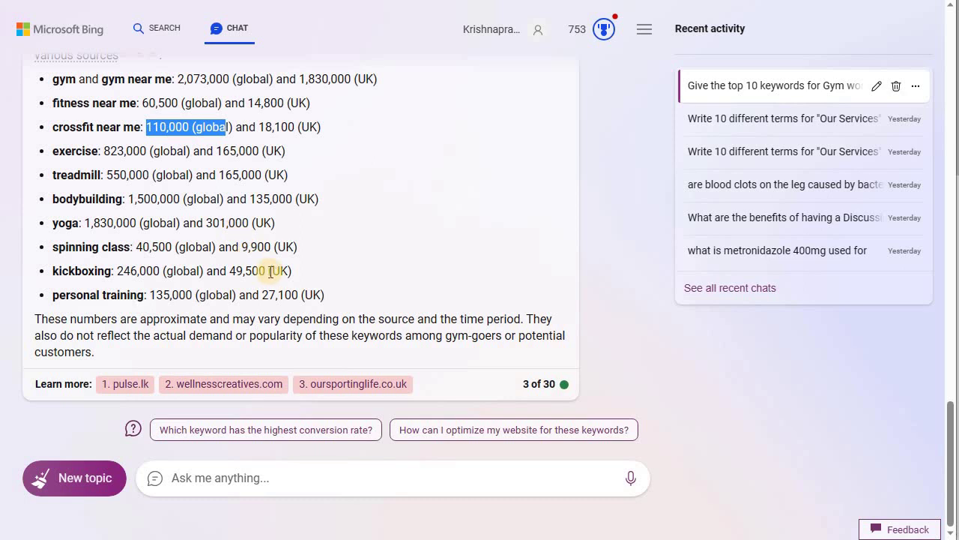
# - Review the blog topics suggested for "crossfit near me" in the earlier chat answer
pyautogui.scroll(10, 494, 306)
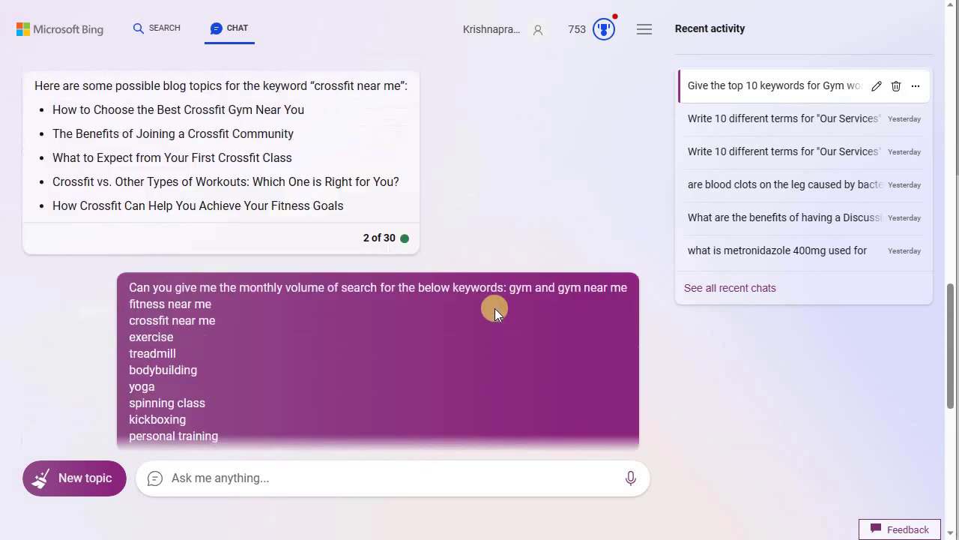
pyautogui.scroll(3, 492, 318)
pyautogui.scroll(-10, 484, 314)
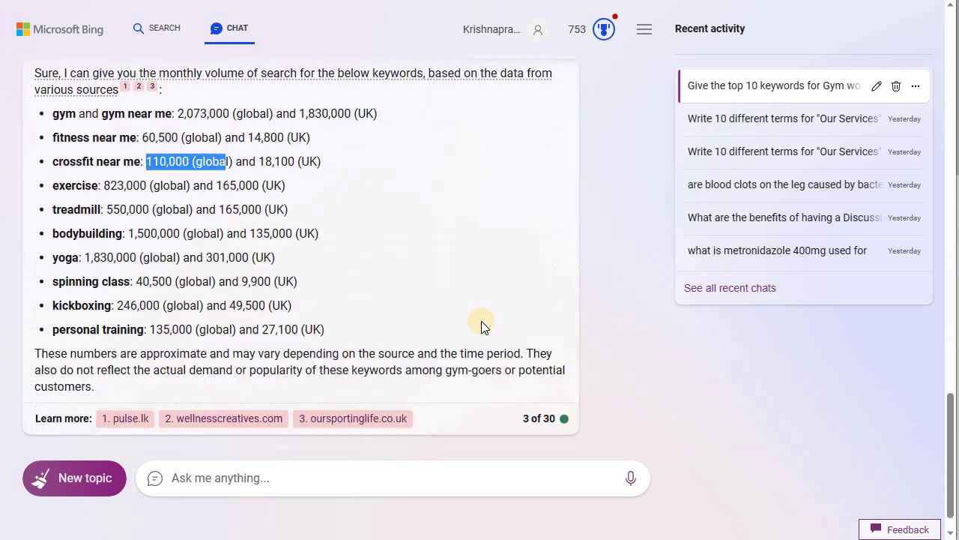
pyautogui.scroll(10, 483, 321)
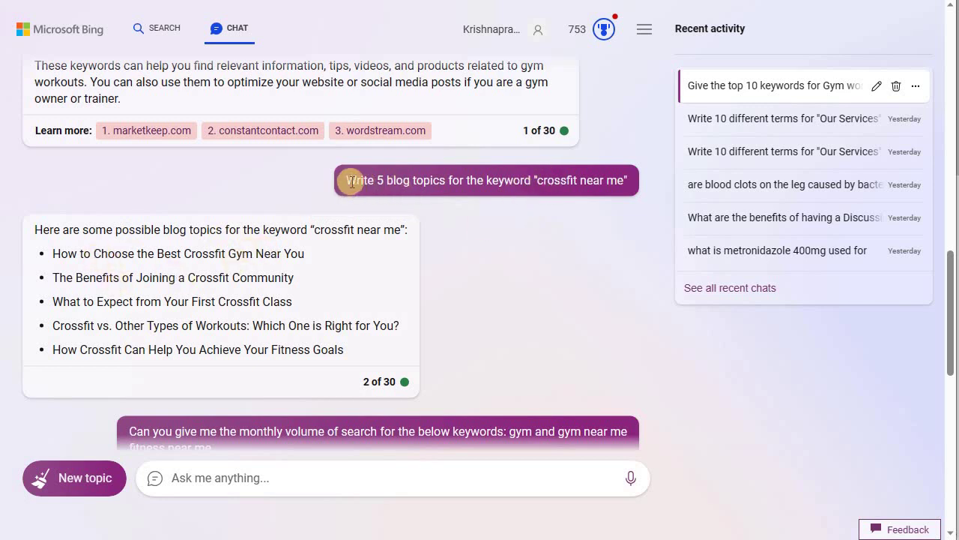
pyautogui.moveTo(668, 186); pyautogui.dragTo(404, 239)
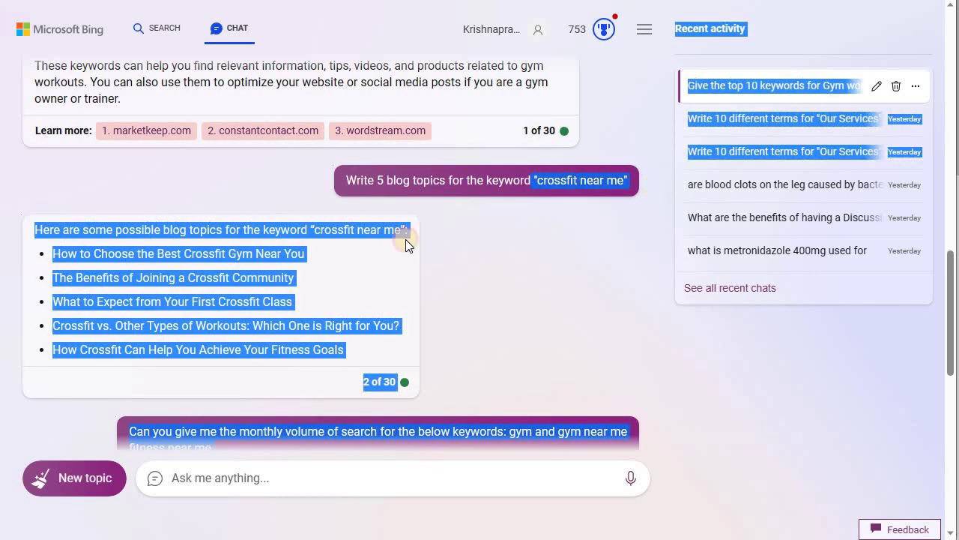
pyautogui.click(404, 240)
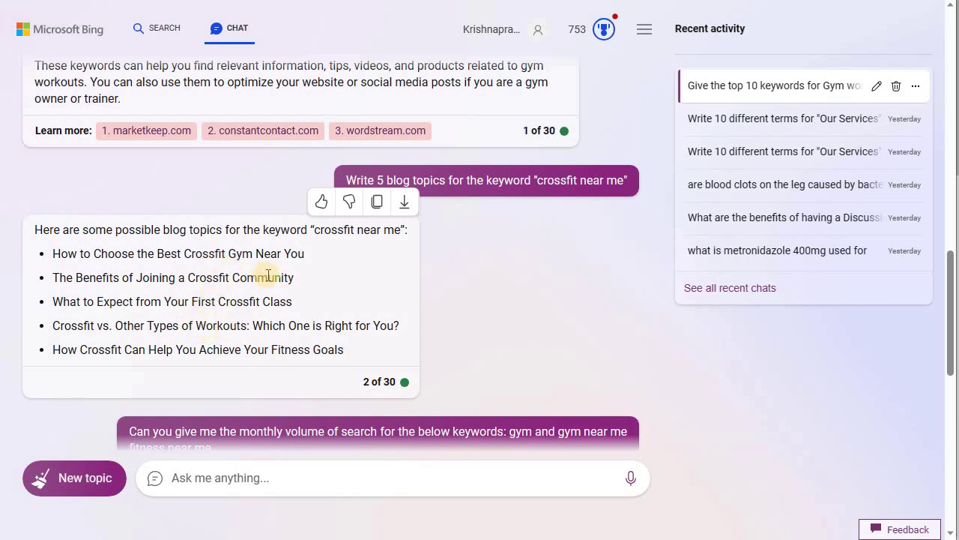
pyautogui.moveTo(48, 252); pyautogui.dragTo(320, 253)
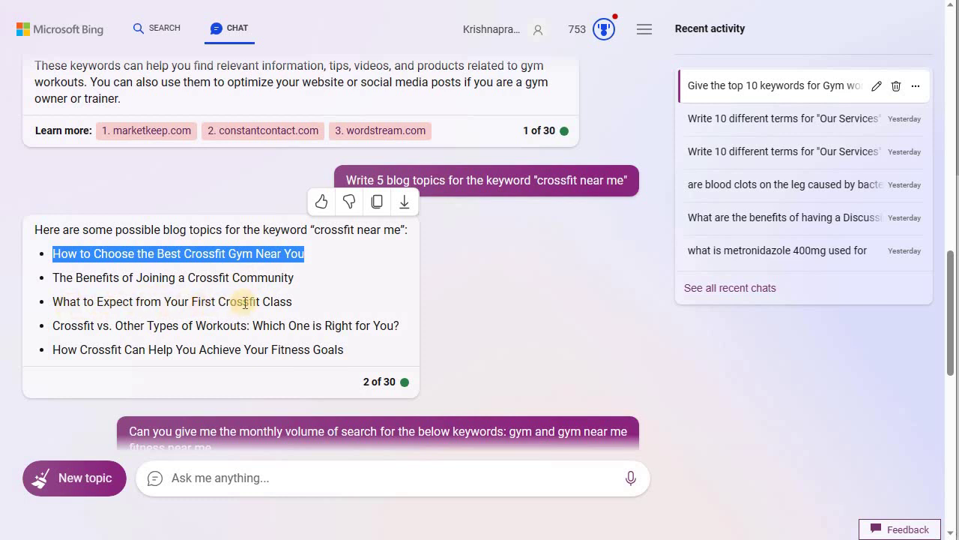
pyautogui.click(290, 302)
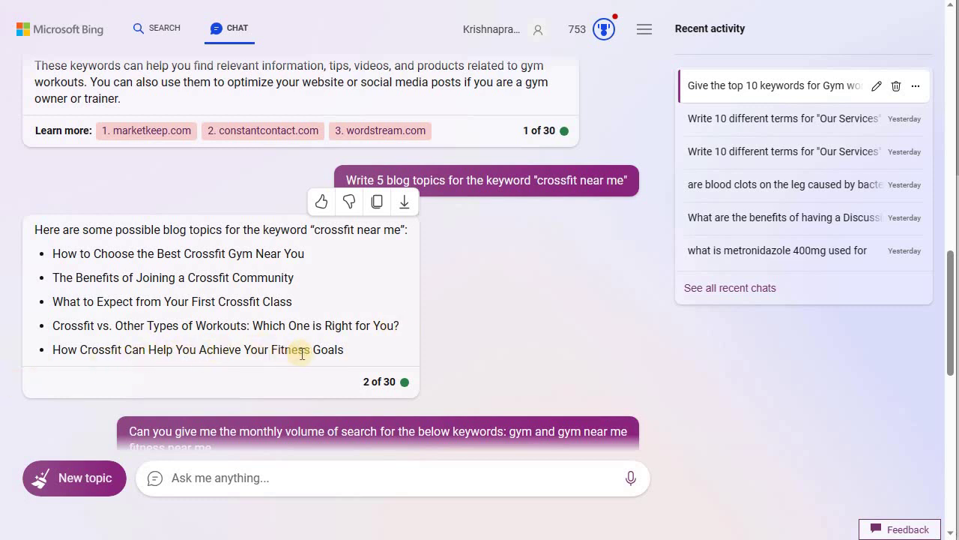
# - Copy the suggested blog topic "How Crossfit Can Help You Achieve Your Fitness Goals" from the chat's answer
pyautogui.moveTo(377, 345); pyautogui.dragTo(69, 350)
pyautogui.rightClick(69, 350)
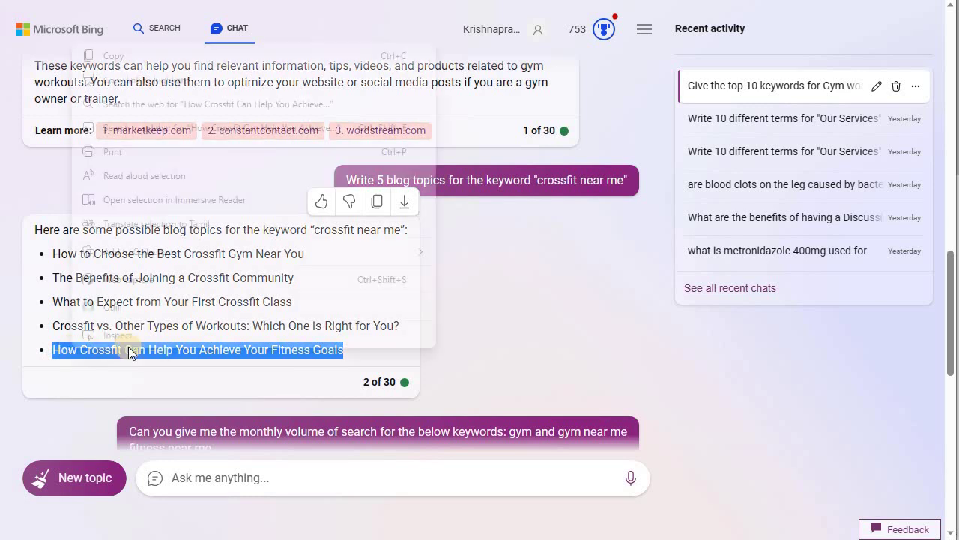
pyautogui.click(109, 57)
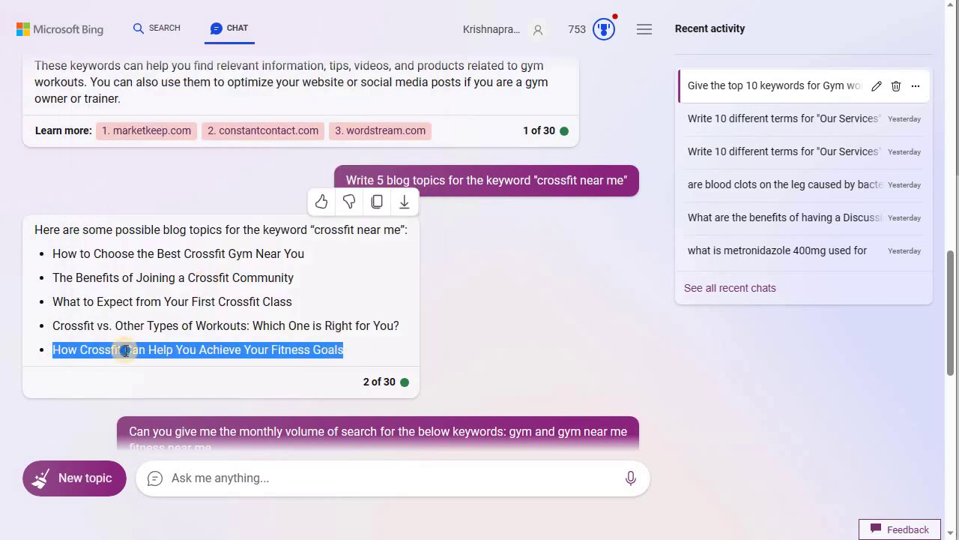
pyautogui.rightClick(125, 349)
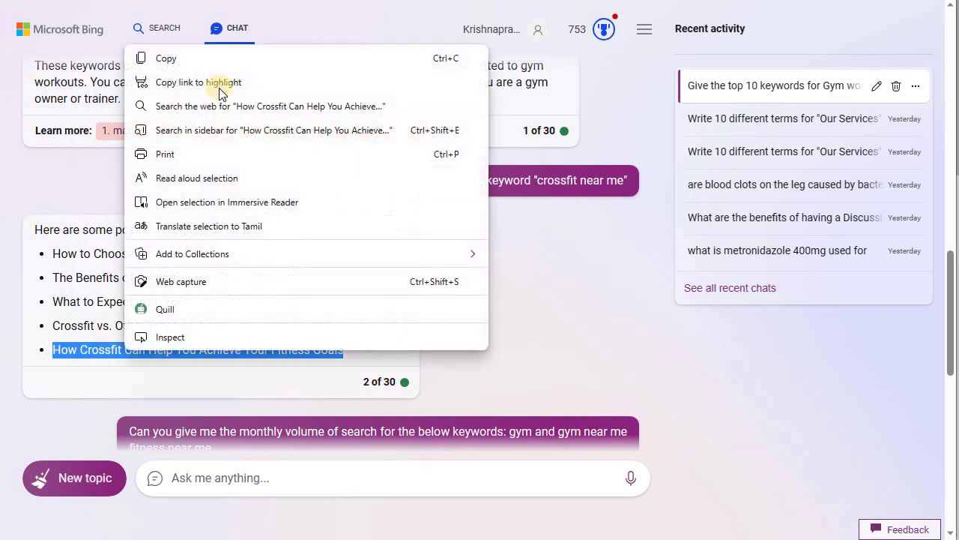
pyautogui.click(188, 58)
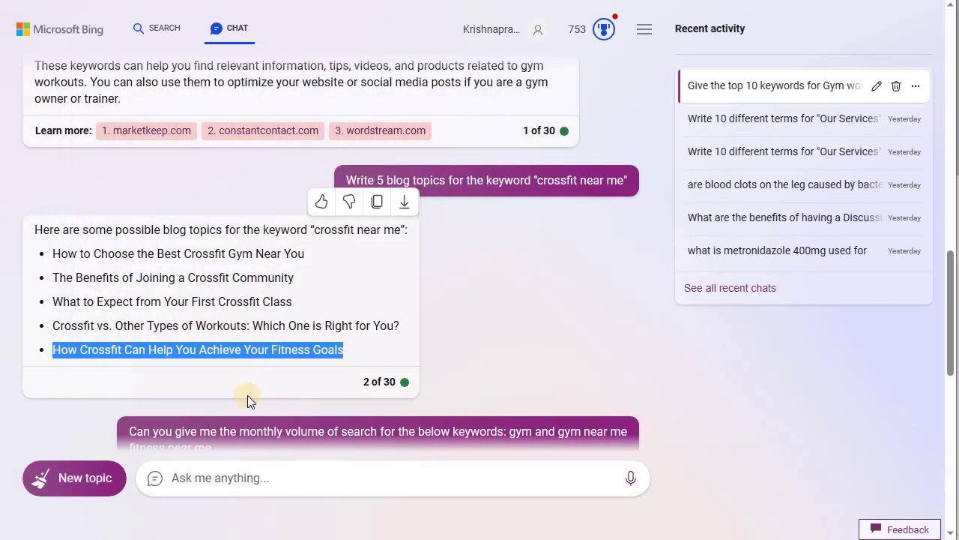
pyautogui.rightClick(162, 350)
pyautogui.click(195, 60)
pyautogui.rightClick(223, 351)
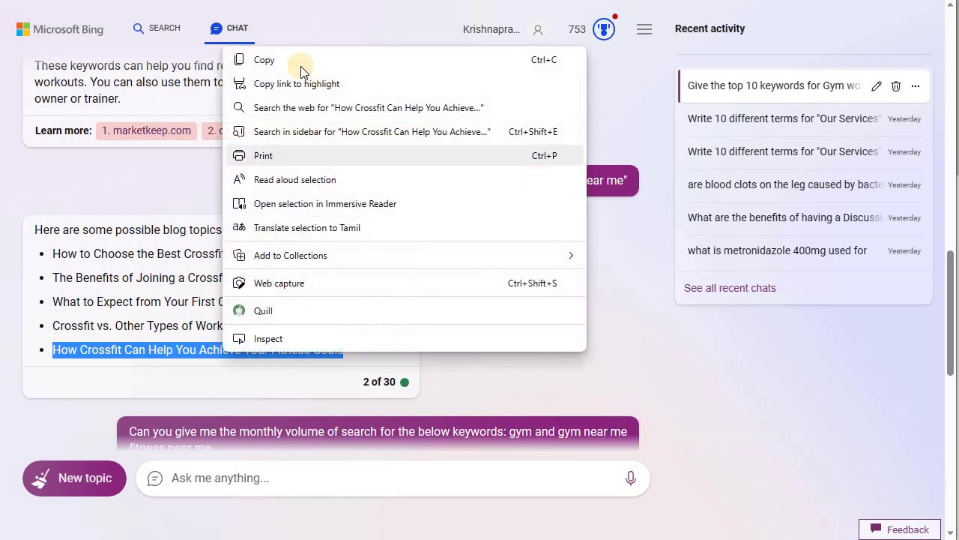
pyautogui.click(274, 61)
# - Send the chat prompt "Write a 750 words blog post on "How Crossfit Can Help You Achieve Your Fitness Goals""
pyautogui.click(203, 480)
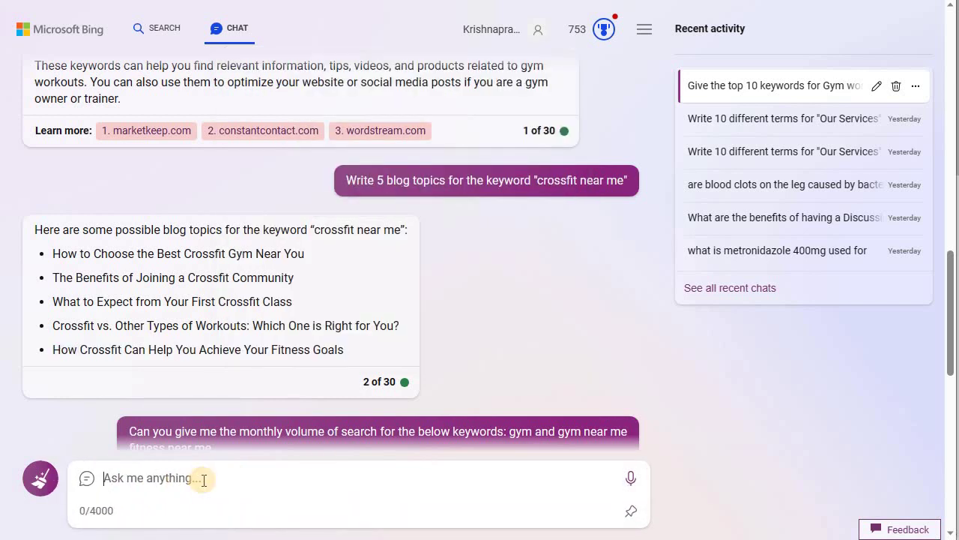
pyautogui.write('Write a 500')
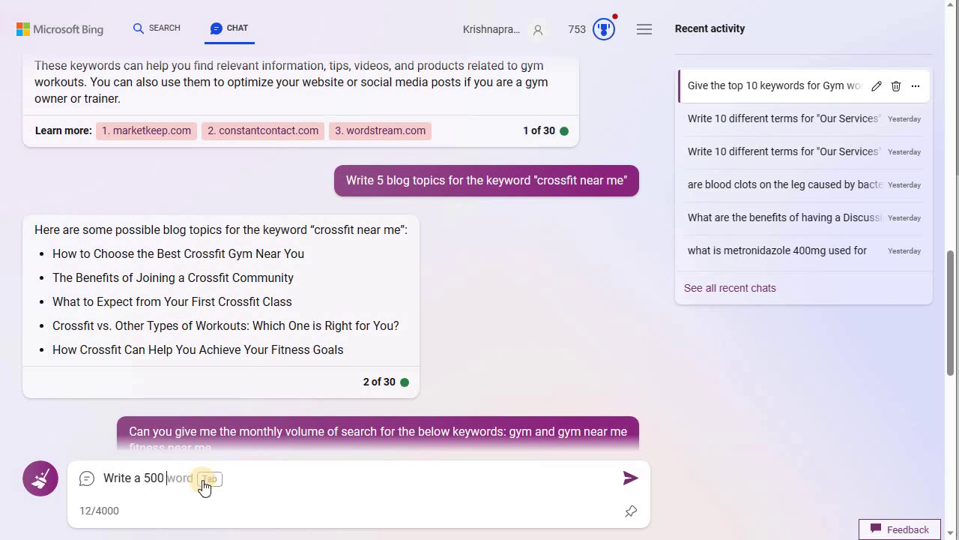
pyautogui.press('BackSpace')
pyautogui.press('BackSpace')
pyautogui.press('BackSpace')
pyautogui.press('BackSpace')
pyautogui.write('750 words bl')
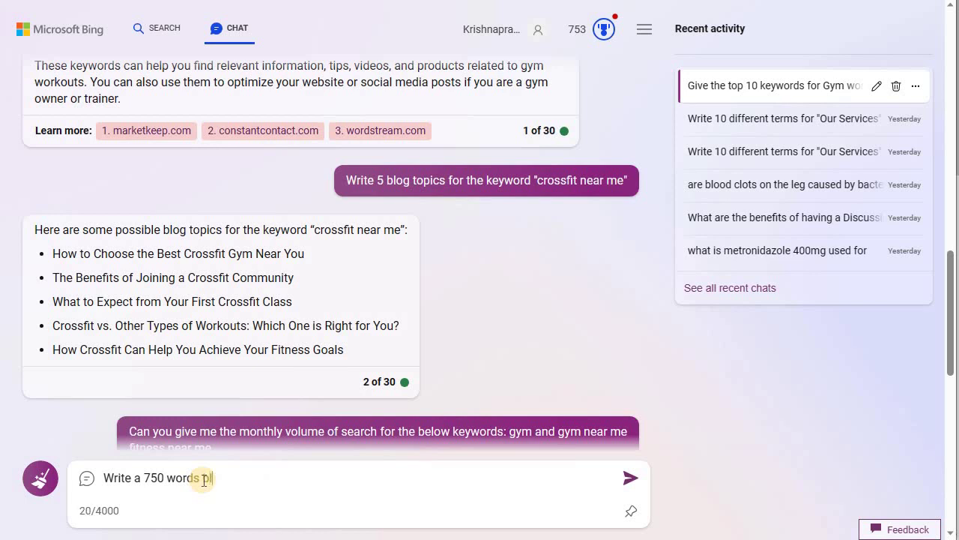
pyautogui.write('og post on "')
pyautogui.hotkey('ctrl', 'v')
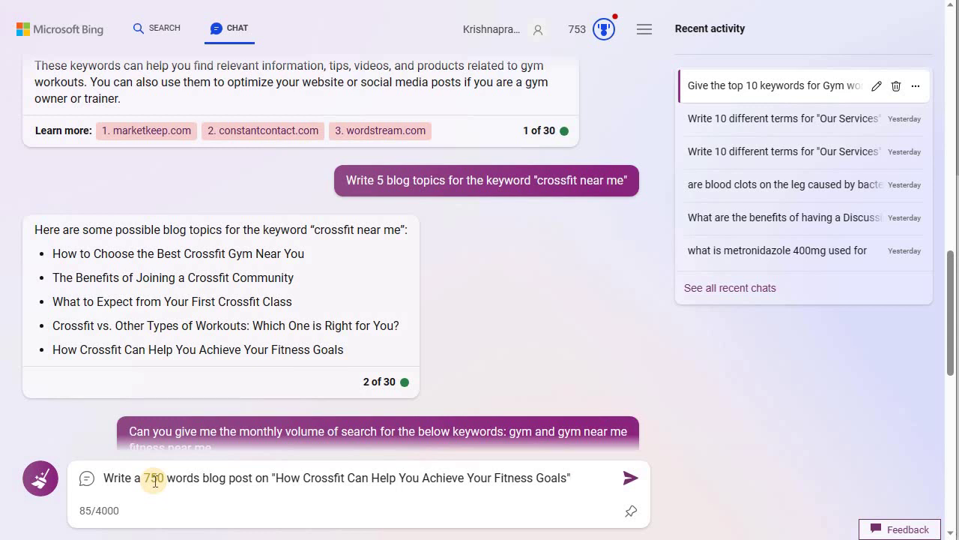
pyautogui.click(632, 480)
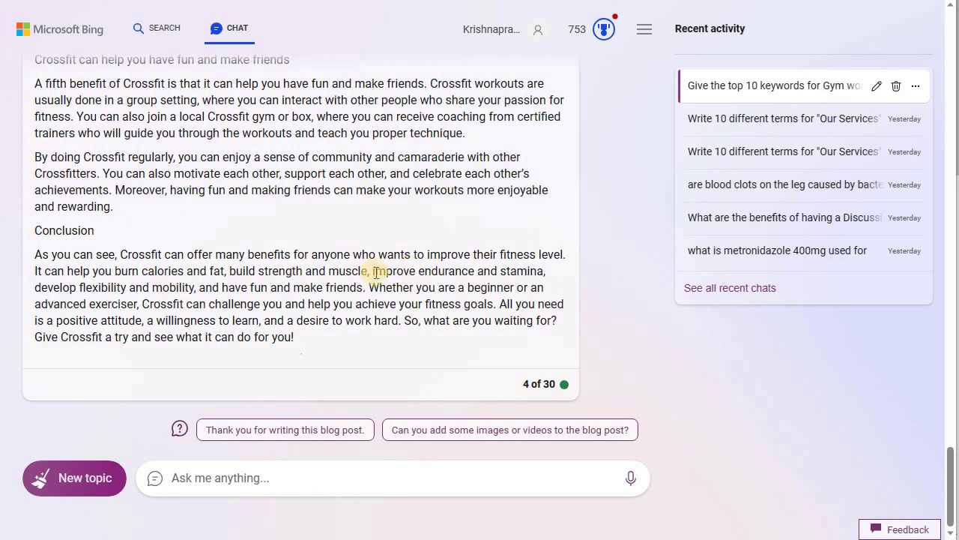
# - Look through the generated Crossfit blog post from its introduction to its conclusion
pyautogui.scroll(20, 378, 271)
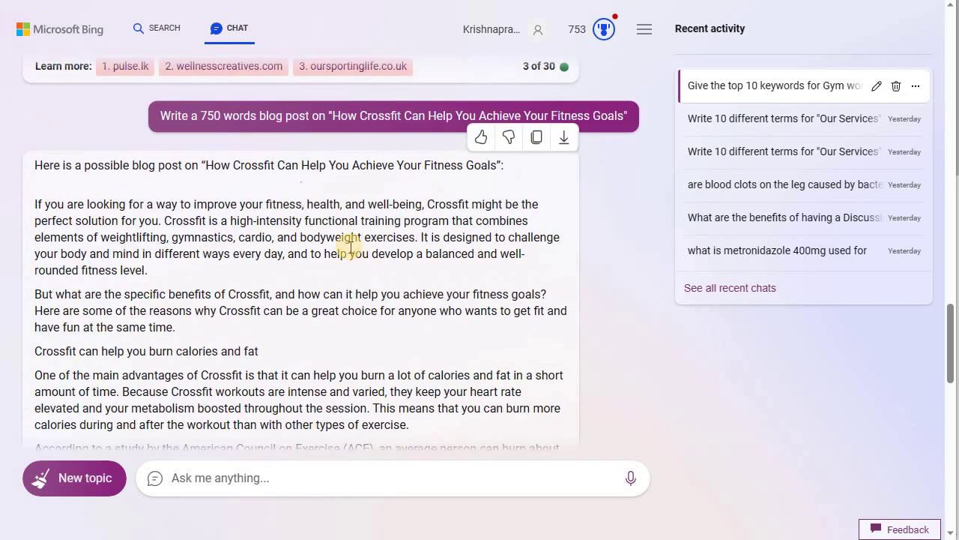
pyautogui.scroll(-20, 350, 246)
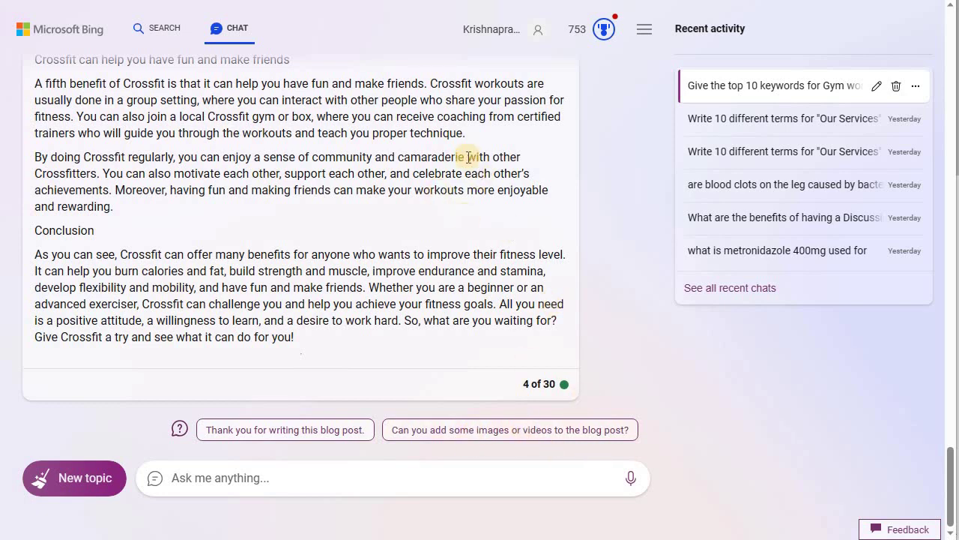
pyautogui.scroll(15, 509, 225)
pyautogui.scroll(1, 525, 236)
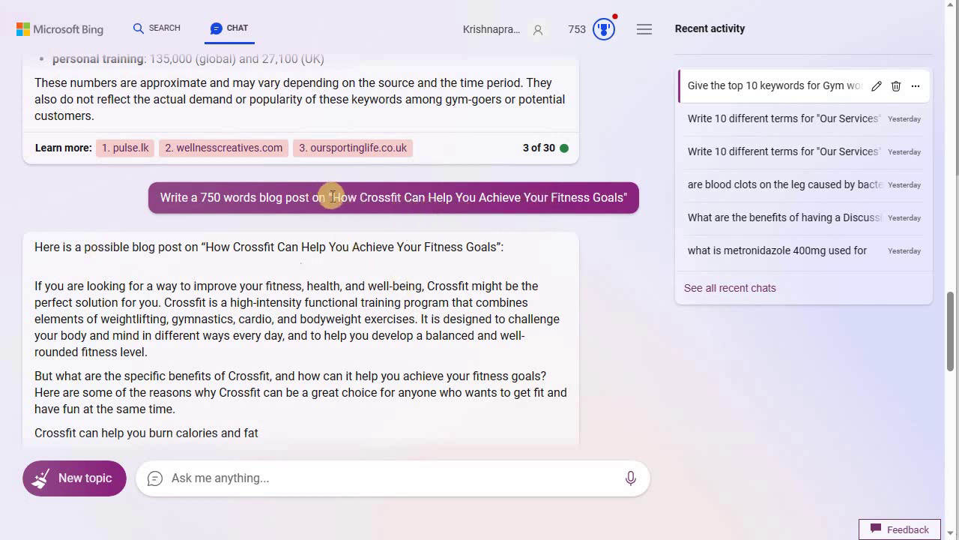
# - Copy the title "How Crossfit Can Help You Achieve Your Fitness Goals" from the sent blog post prompt
pyautogui.moveTo(332, 197); pyautogui.dragTo(621, 198)
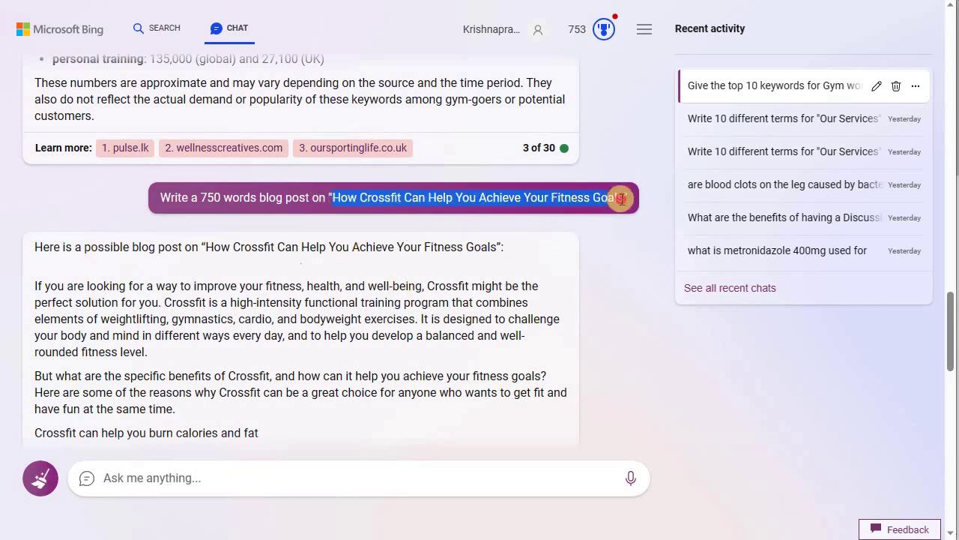
pyautogui.rightClick(604, 199)
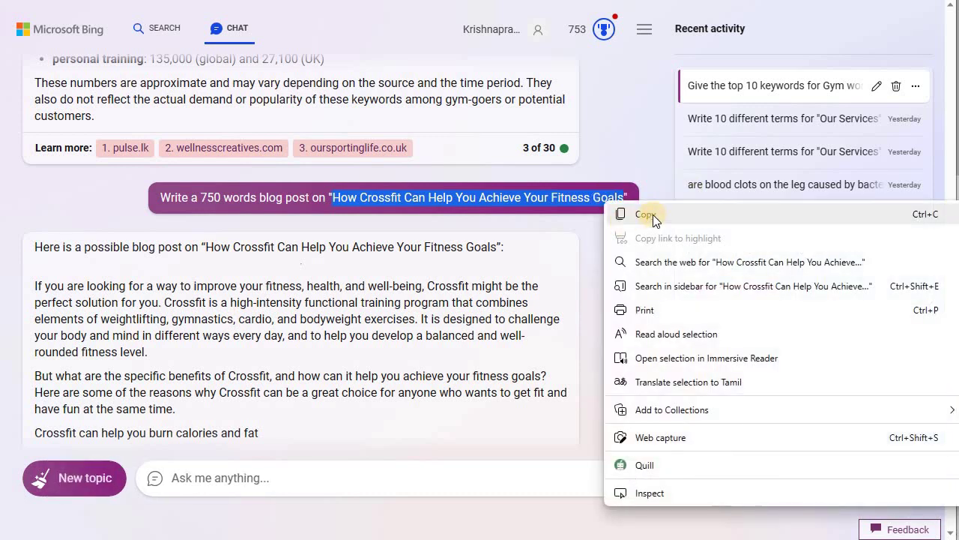
pyautogui.click(646, 214)
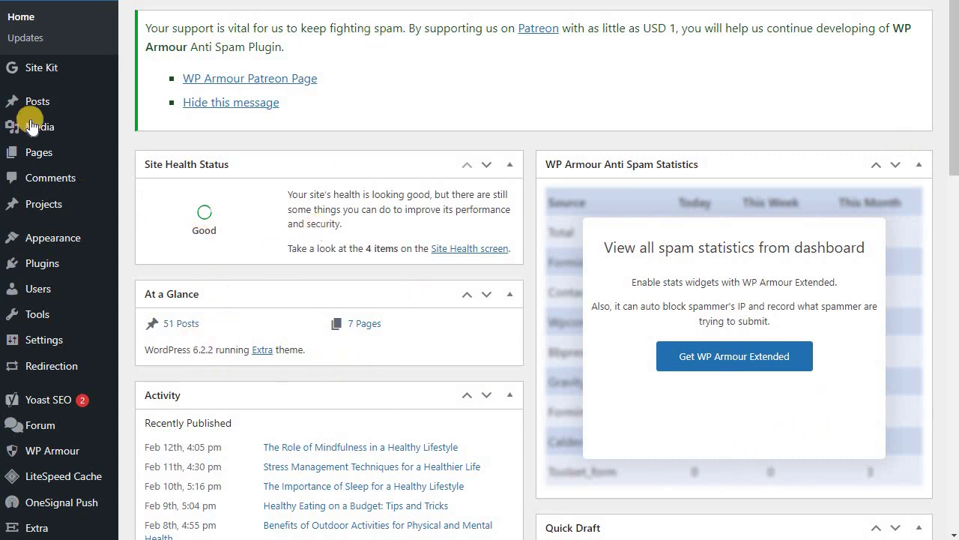
# - Switch to the WordPress dashboard and view the live site's front page with its recent posts
pyautogui.moveTo(40, 106)
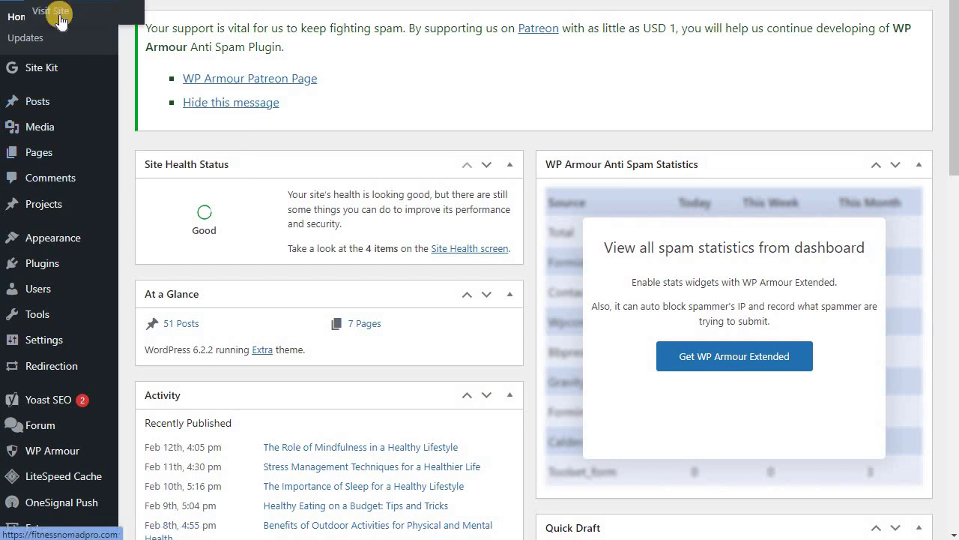
pyautogui.click(60, 17)
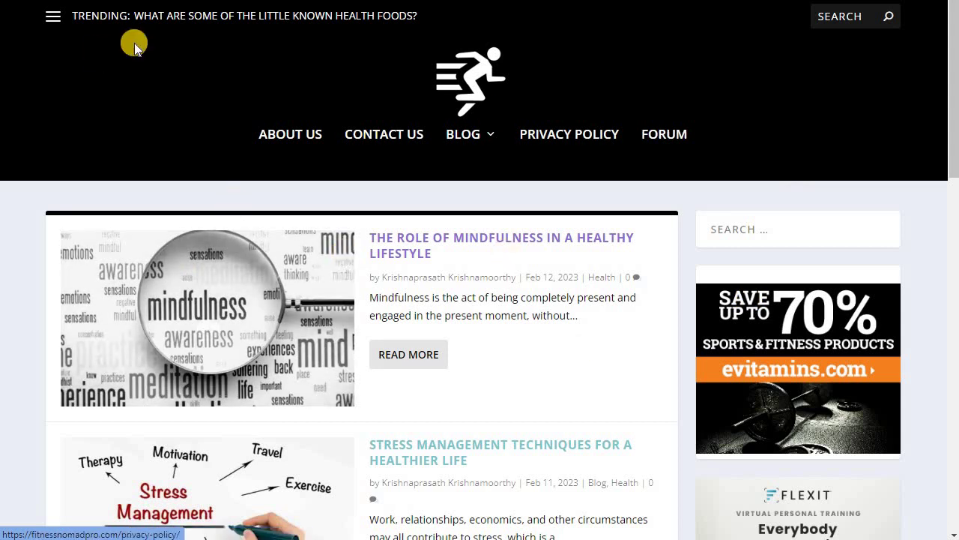
pyautogui.scroll(-3, 378, 221)
pyautogui.scroll(3, 212, 223)
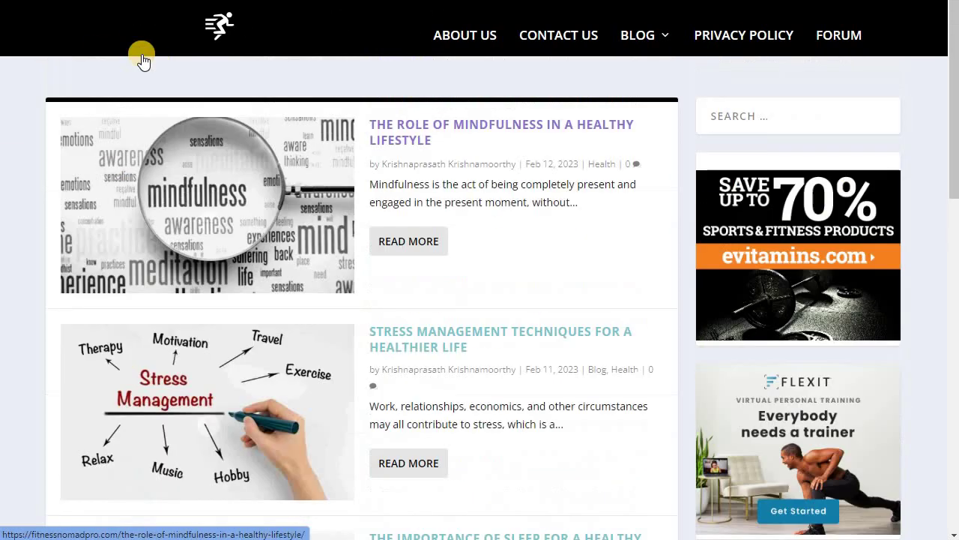
# - Return to the WordPress dashboard, open the list of all posts and start a new post with the default editor
pyautogui.click(65, 13)
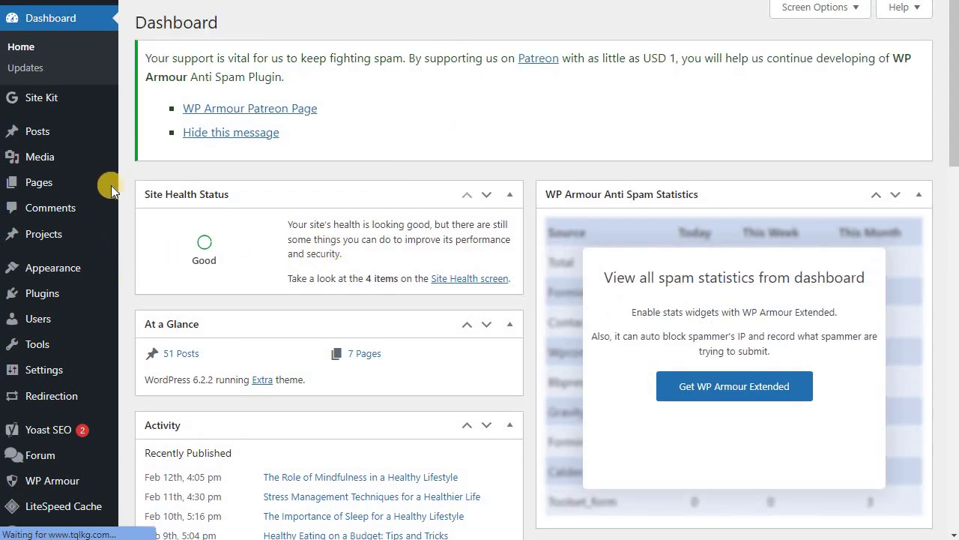
pyautogui.moveTo(34, 133)
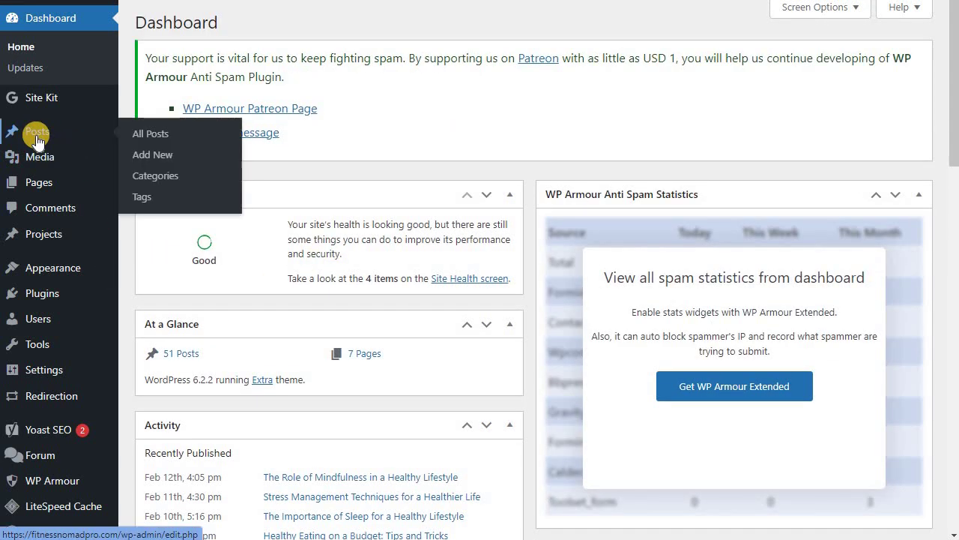
pyautogui.click(162, 137)
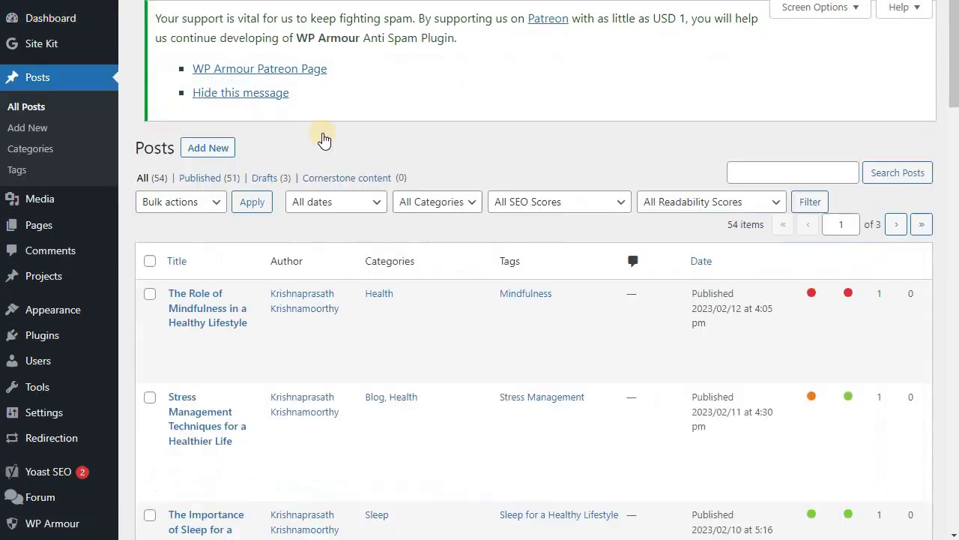
pyautogui.scroll(-15, 325, 257)
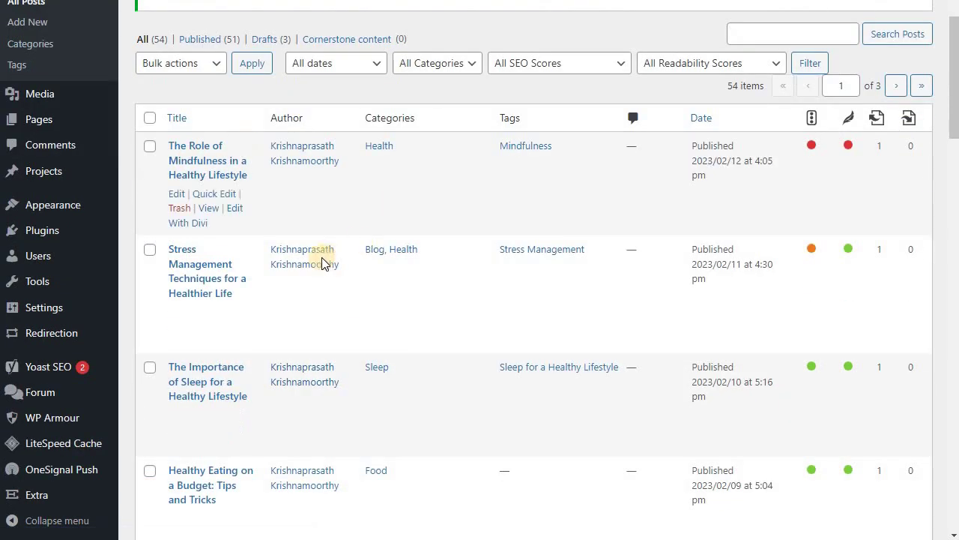
pyautogui.scroll(15, 373, 278)
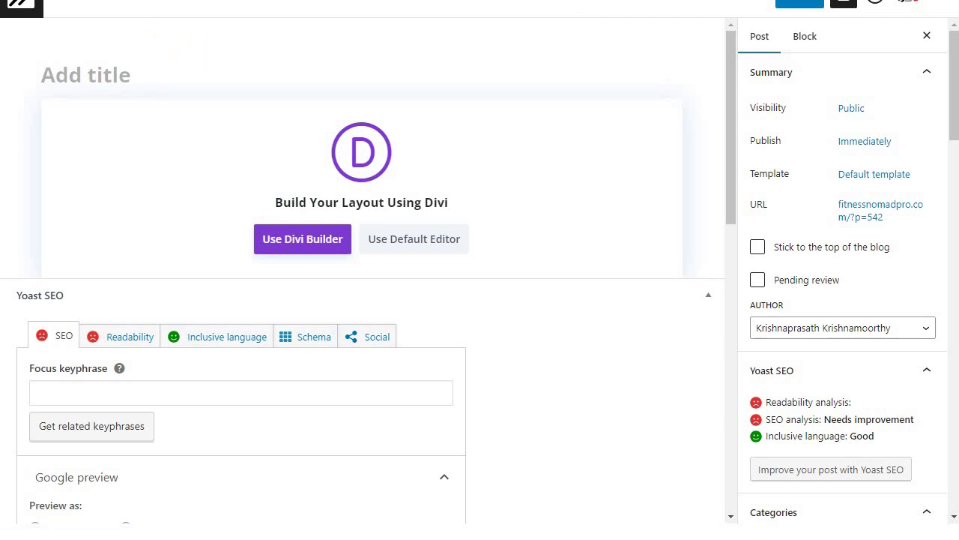
pyautogui.click(416, 240)
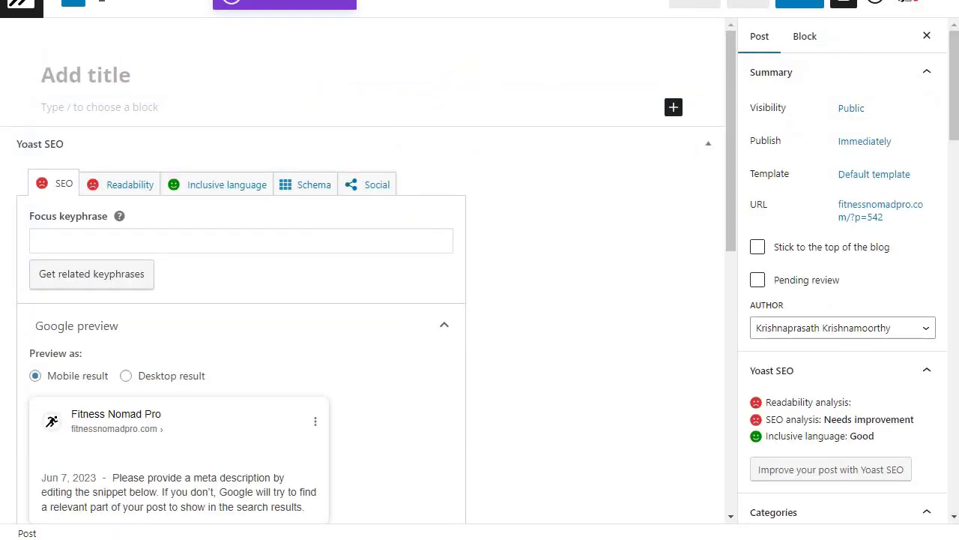
# - Paste the copied title "How Crossfit Can Help You Achieve Your Fitness Goals" as the new post's title
pyautogui.click(75, 71)
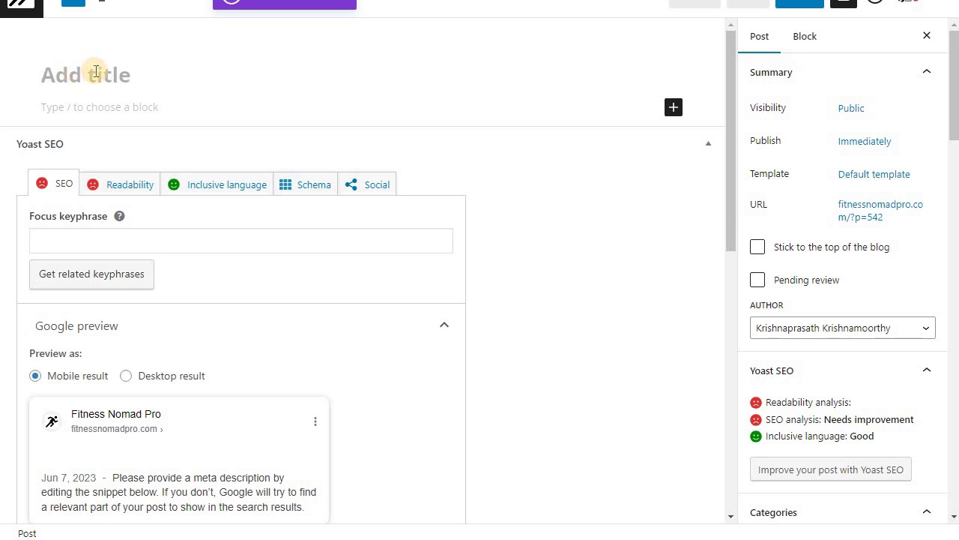
pyautogui.hotkey('ctrl', 'v')
pyautogui.click(109, 105)
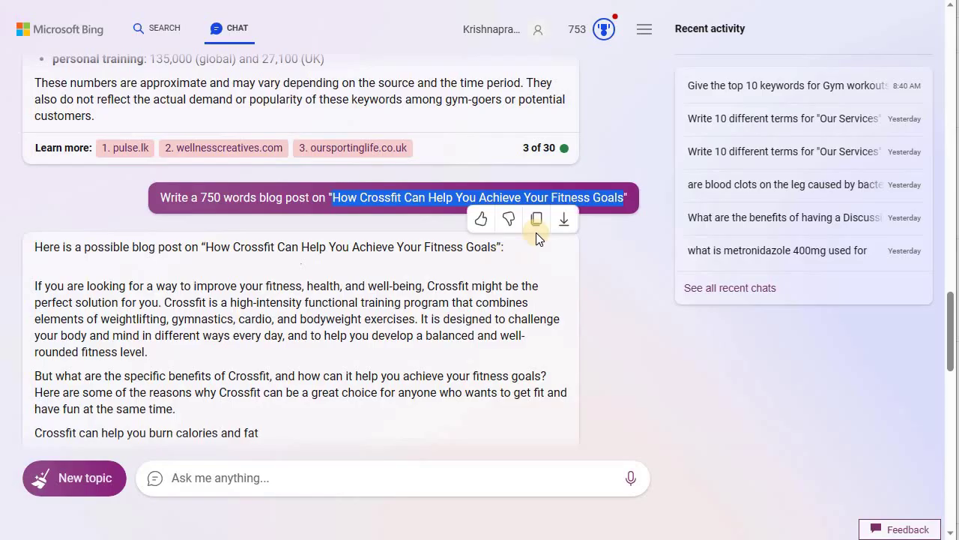
# - Copy the whole generated Crossfit blog post from the Bing chat and paste it into the WordPress post body
pyautogui.scroll(-6, 353, 257)
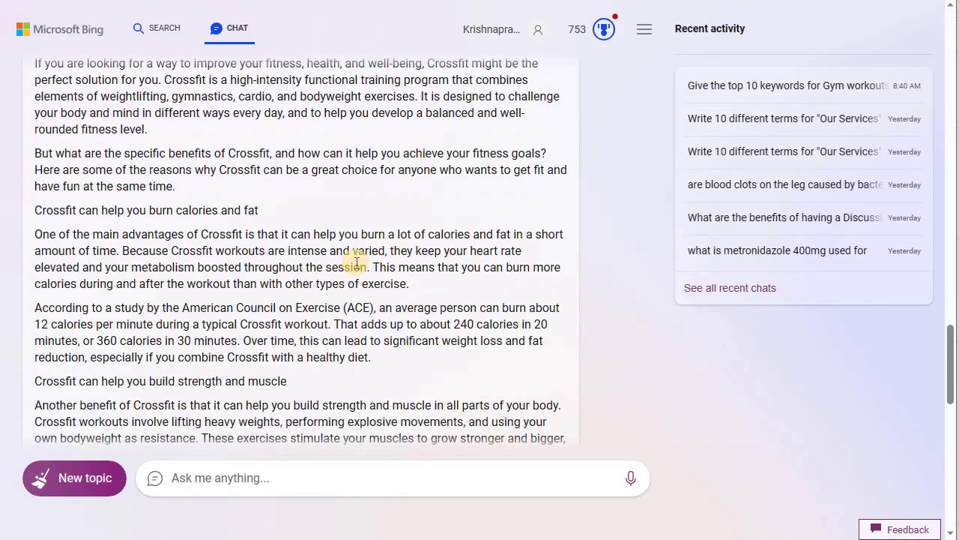
pyautogui.scroll(7, 364, 268)
pyautogui.scroll(1, 100, 243)
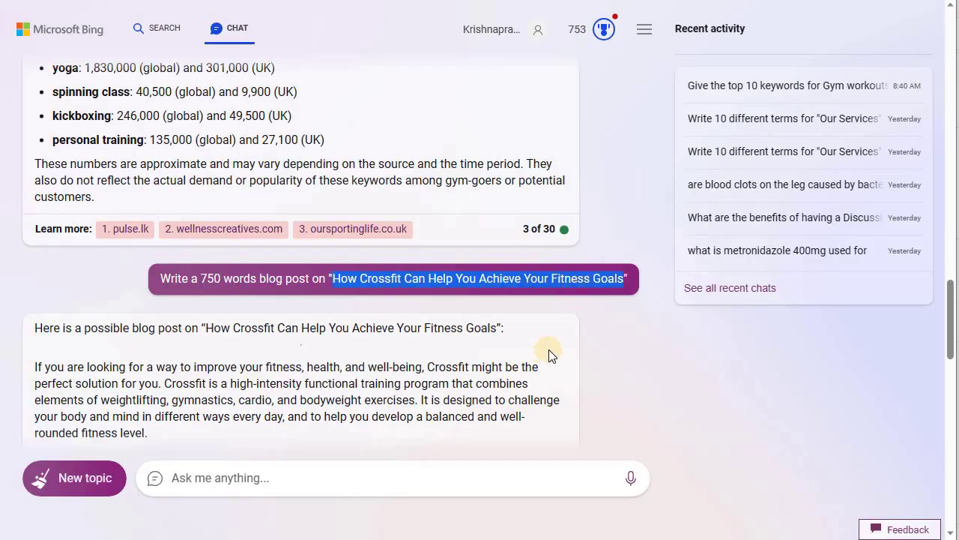
pyautogui.moveTo(567, 316)
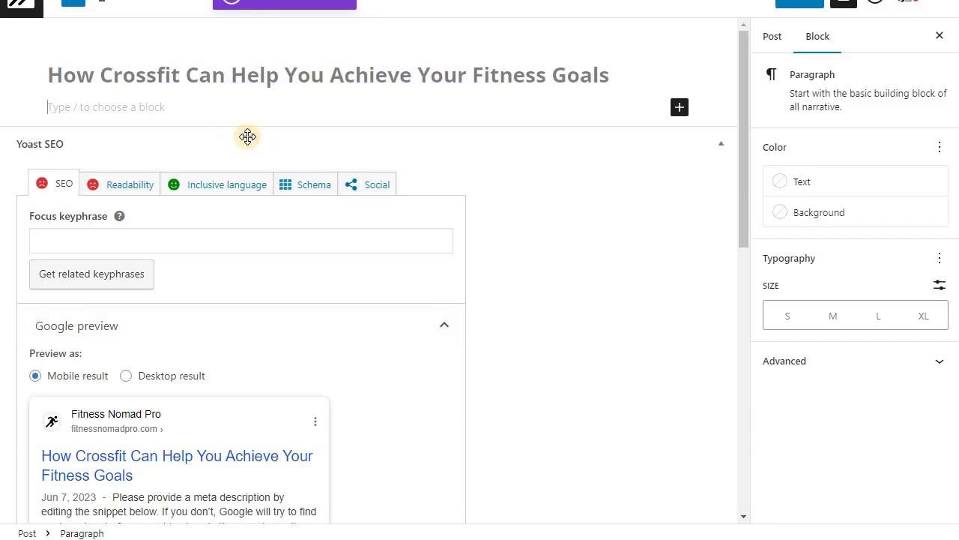
pyautogui.hotkey('ctrl', 'v')
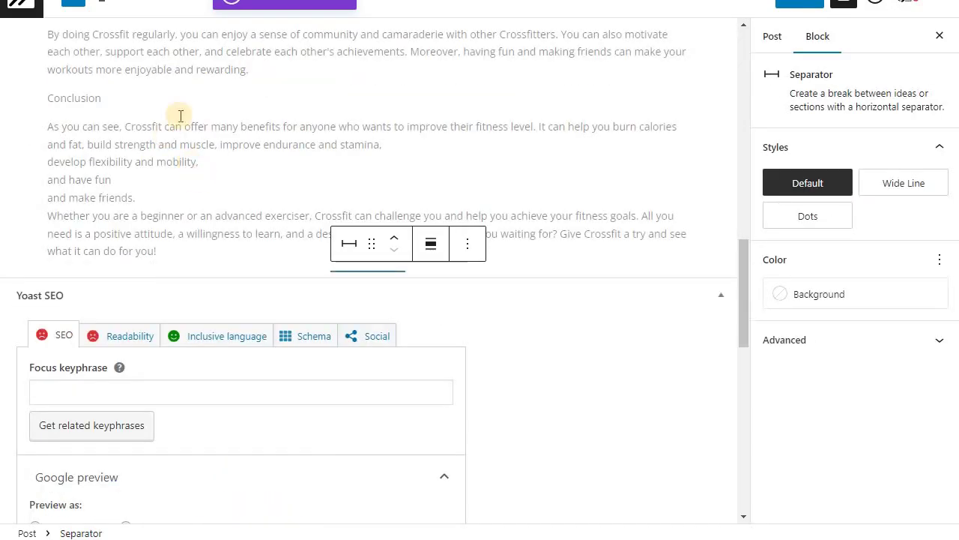
# - Delete the chat's introductory line above the article text together with its empty paragraph
pyautogui.scroll(20, 163, 180)
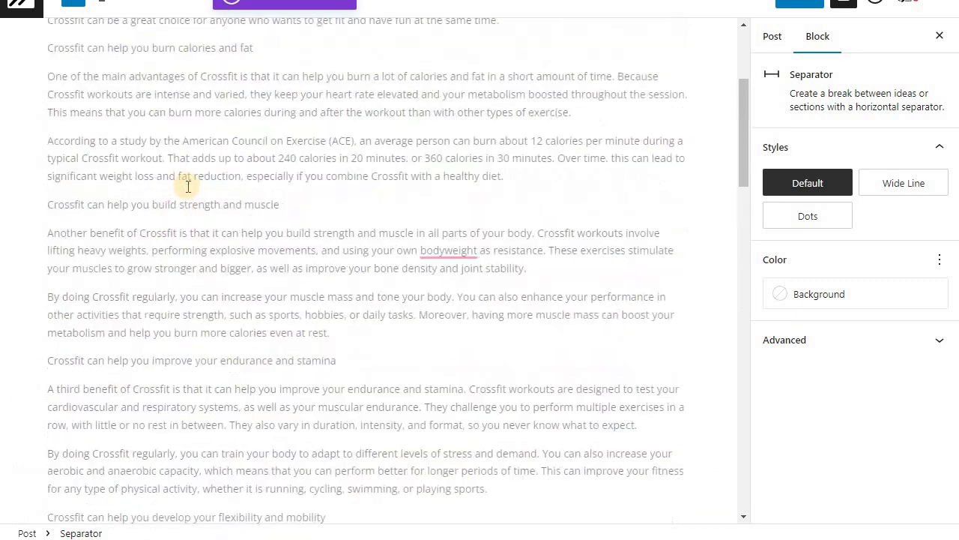
pyautogui.moveTo(49, 109); pyautogui.dragTo(494, 109)
pyautogui.press('BackSpace')
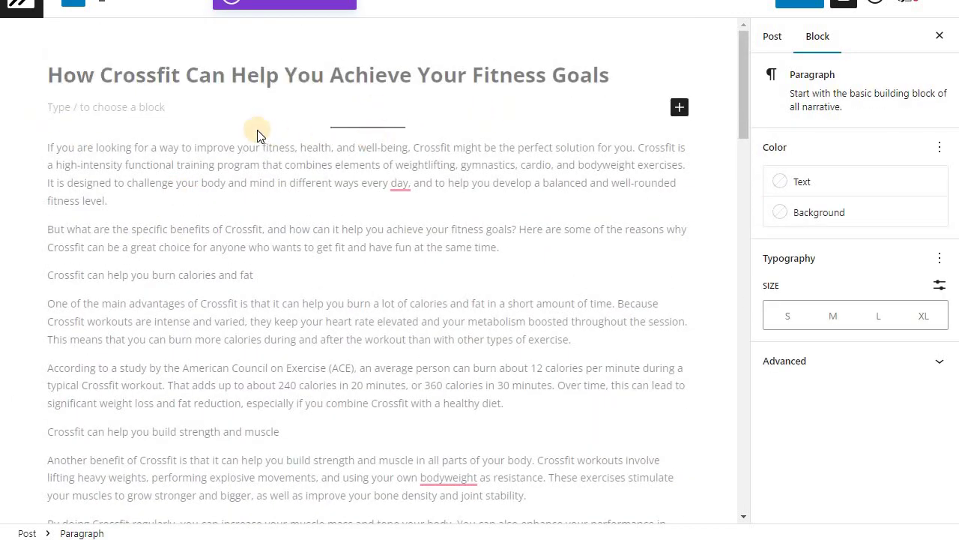
pyautogui.press('BackSpace')
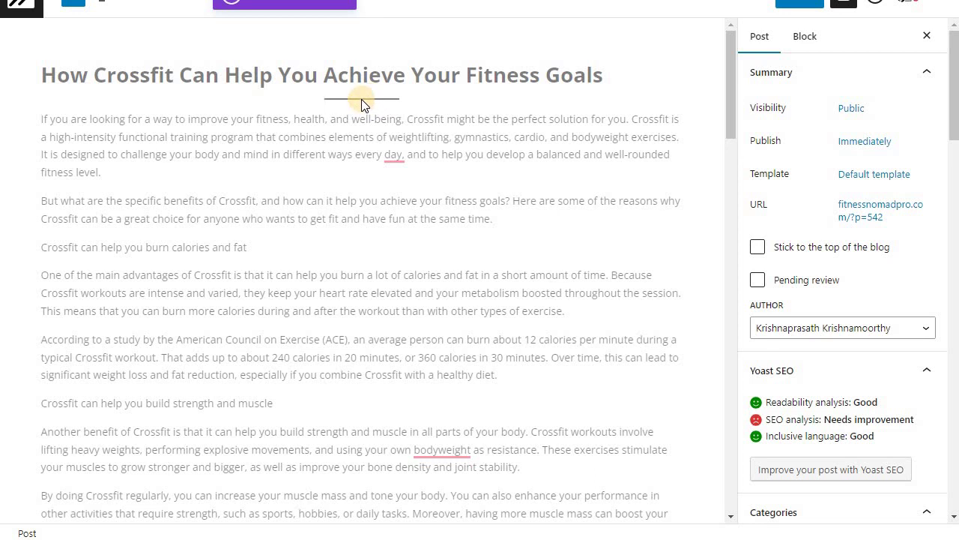
# - Remove the separator block directly below the post title
pyautogui.click(361, 99)
pyautogui.click(467, 71)
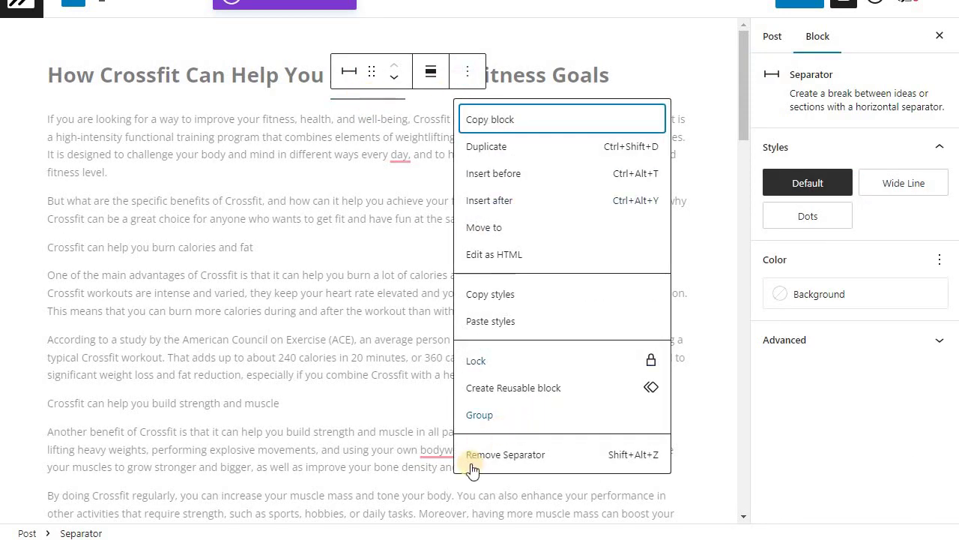
pyautogui.click(491, 454)
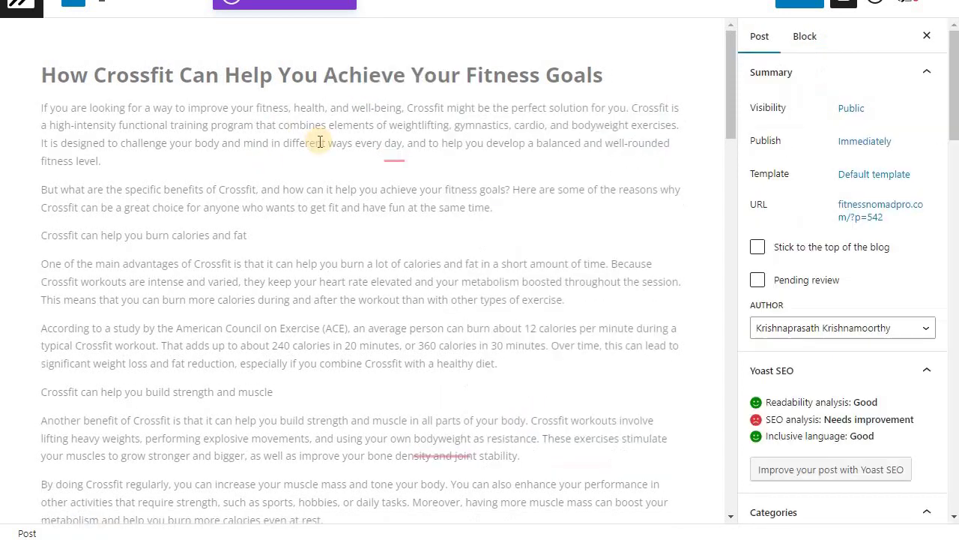
# - Transform the line "Crossfit can help you burn calories and fat" into an H2 heading
pyautogui.click(272, 237)
pyautogui.click(65, 198)
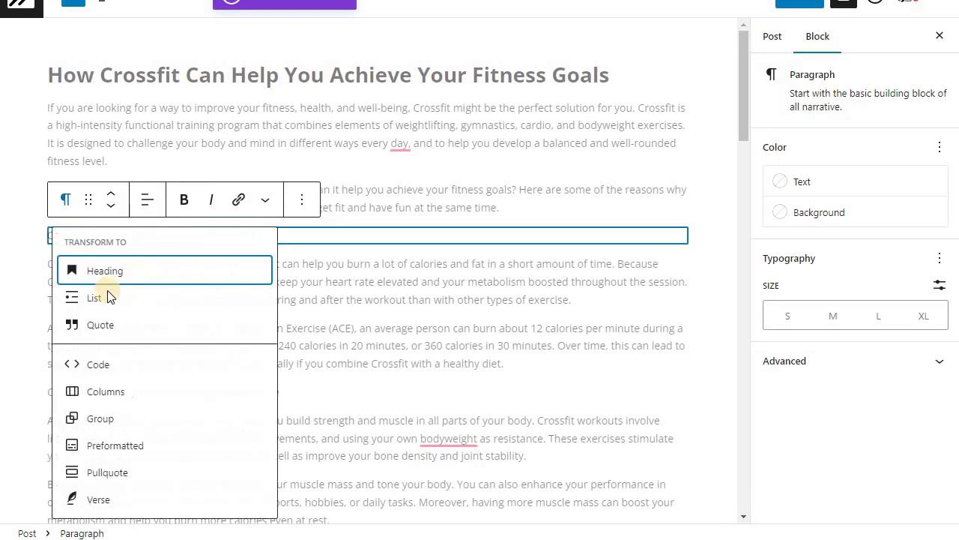
pyautogui.click(177, 258)
# - Transform the line "Crossfit can help you build strength and muscle" into an H3 heading
pyautogui.scroll(-1, 237, 263)
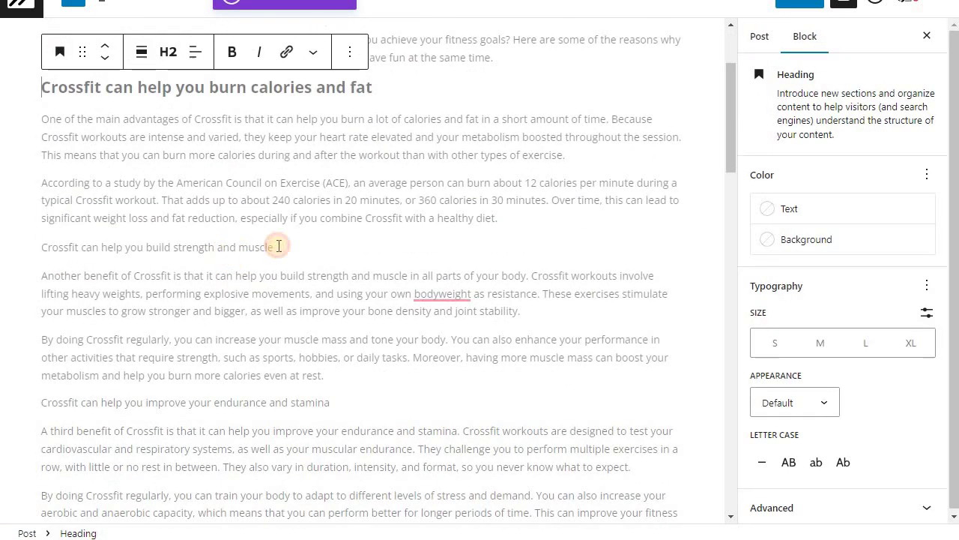
pyautogui.click(230, 247)
pyautogui.click(66, 214)
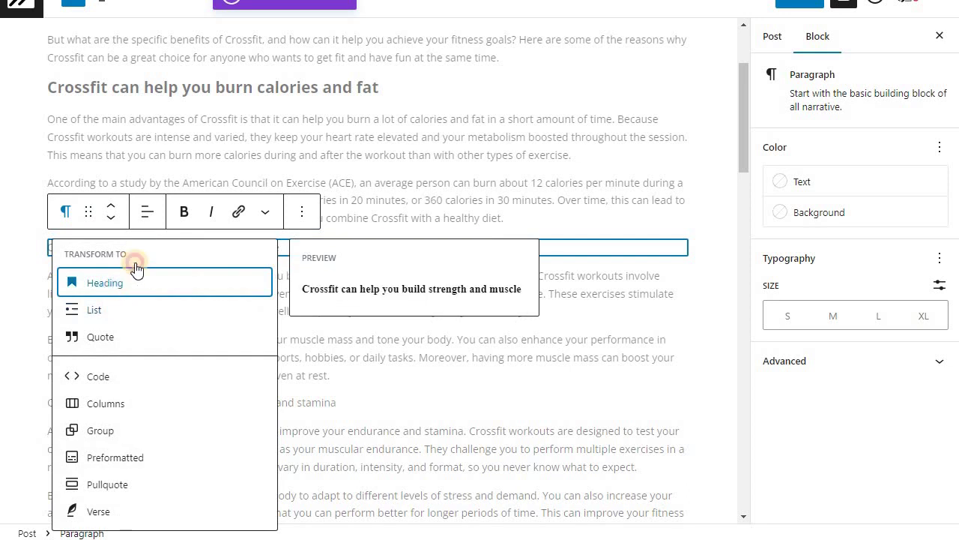
pyautogui.click(113, 221)
pyautogui.click(168, 213)
pyautogui.click(141, 314)
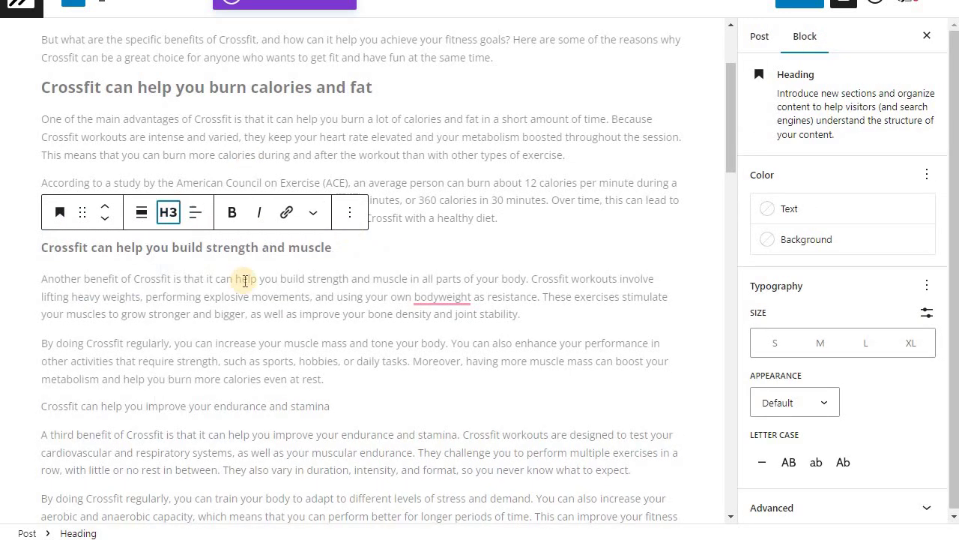
# - Transform the line "Crossfit can help you improve your endurance and stamina" into an H3 heading
pyautogui.scroll(-1, 246, 278)
pyautogui.scroll(1, 300, 172)
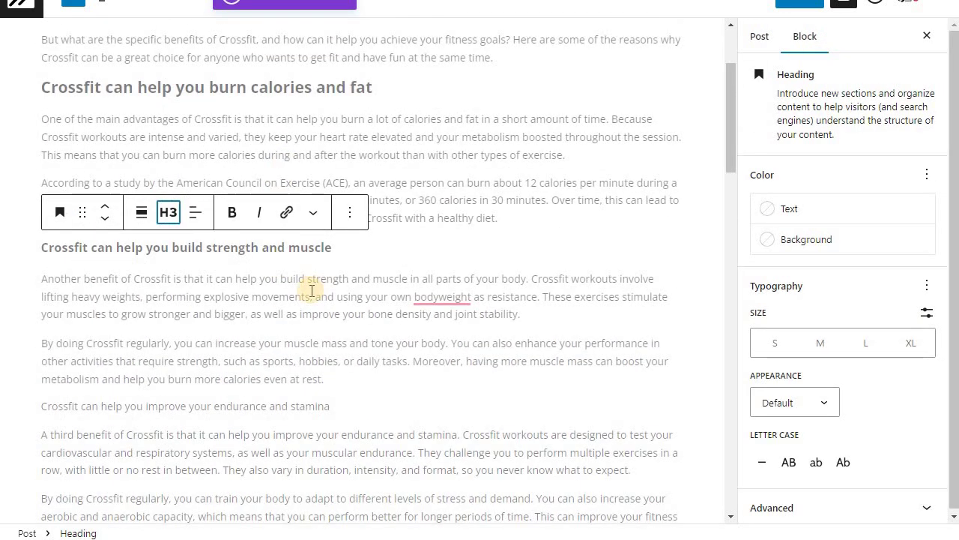
pyautogui.scroll(-2, 309, 248)
pyautogui.click(250, 181)
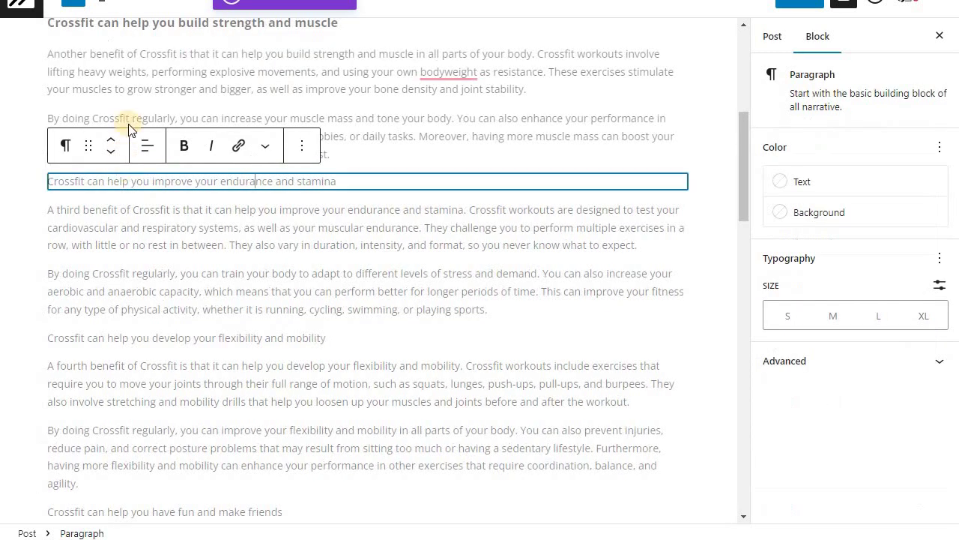
pyautogui.scroll(1, 247, 127)
pyautogui.click(232, 99)
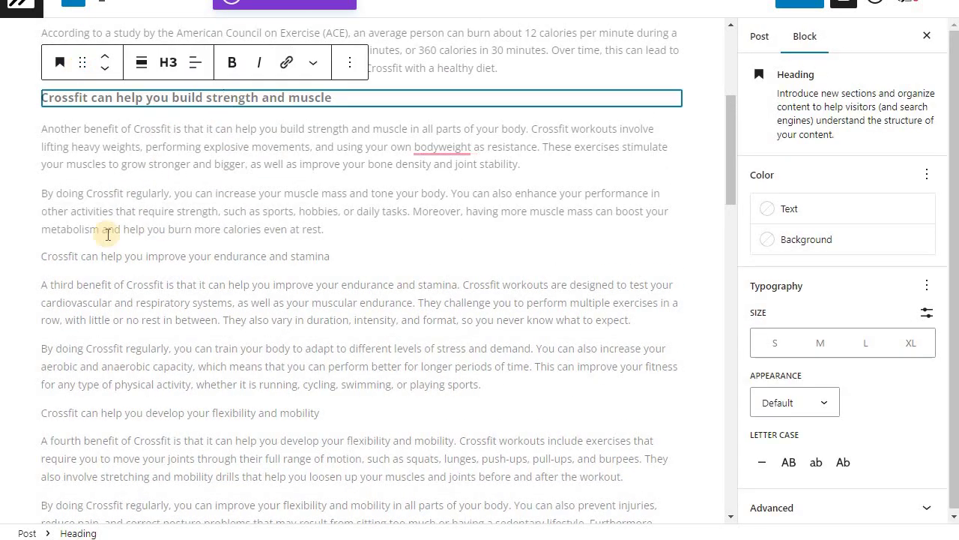
pyautogui.click(164, 256)
pyautogui.click(65, 220)
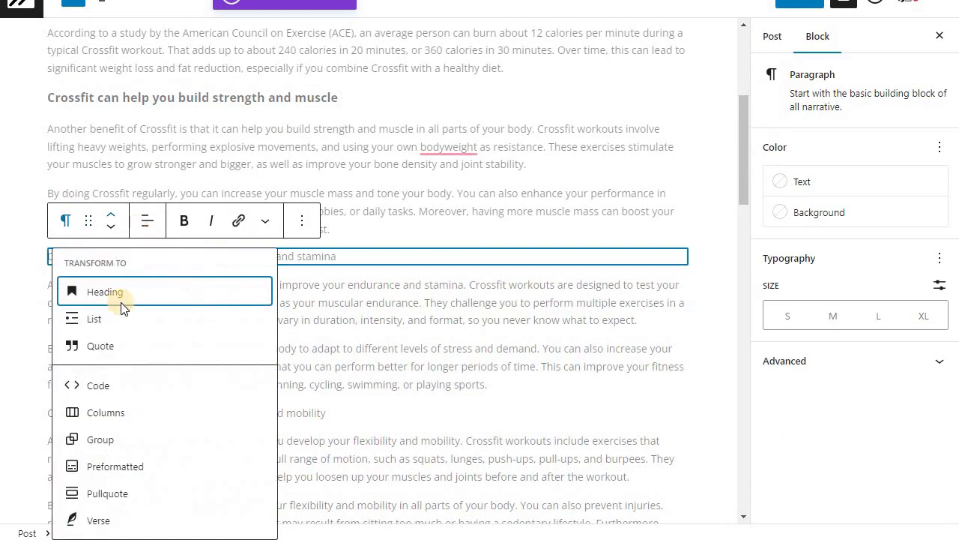
pyautogui.click(83, 232)
pyautogui.click(169, 223)
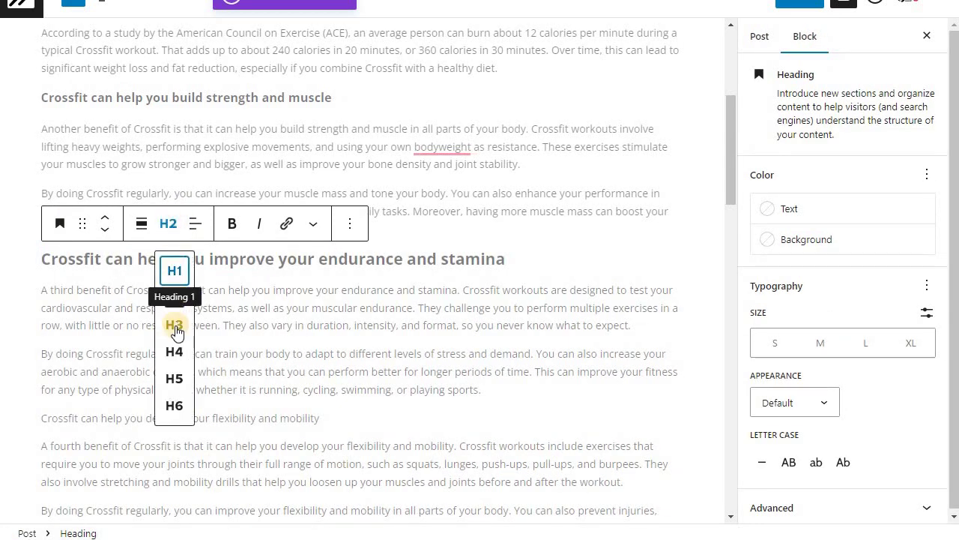
pyautogui.click(173, 322)
# - Transform the line "Crossfit can help you develop your flexibility and mobility" into an H4 heading
pyautogui.scroll(-1, 271, 289)
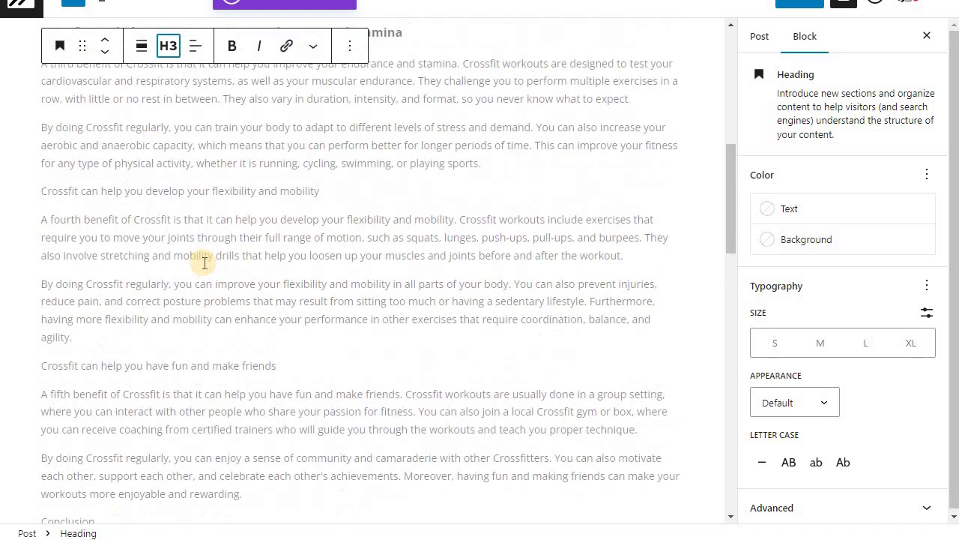
pyautogui.click(213, 191)
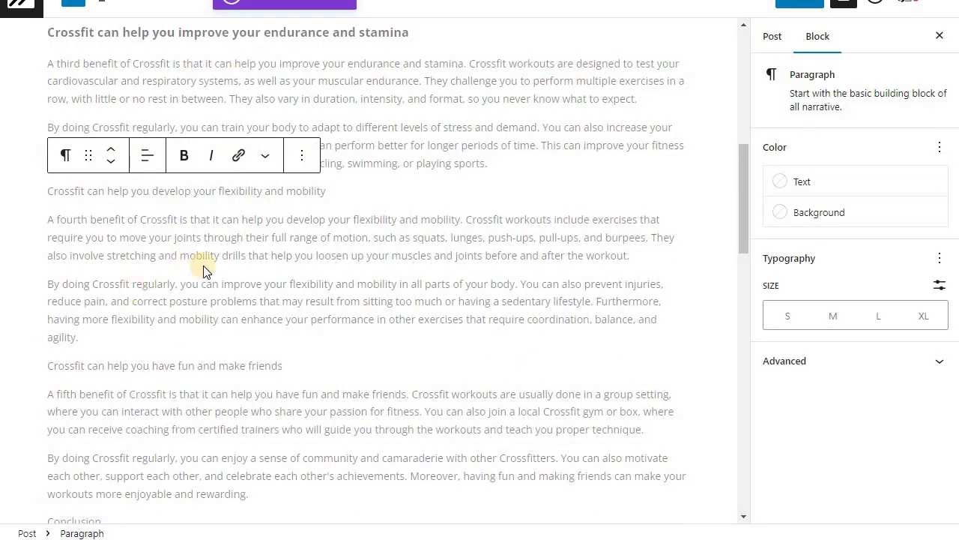
pyautogui.click(65, 155)
pyautogui.click(110, 237)
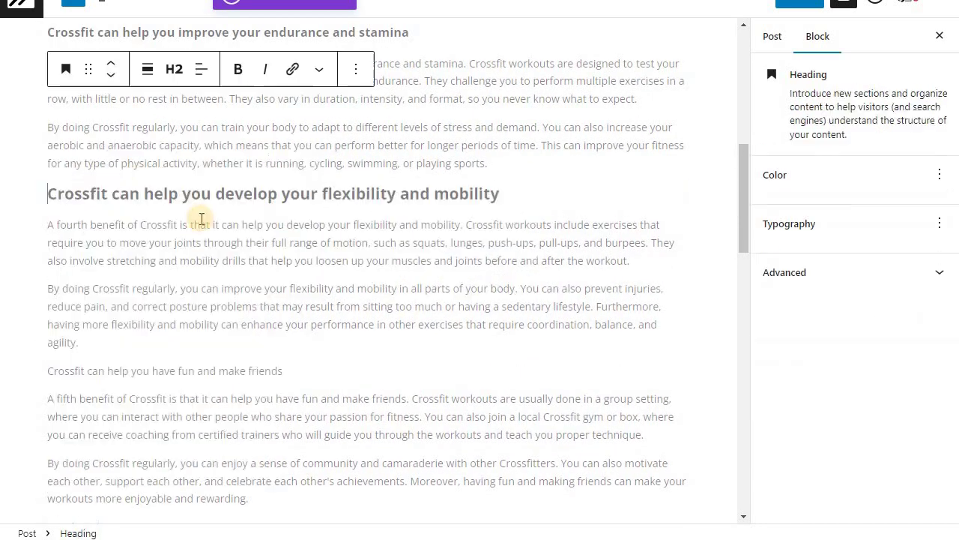
pyautogui.click(168, 158)
pyautogui.click(174, 284)
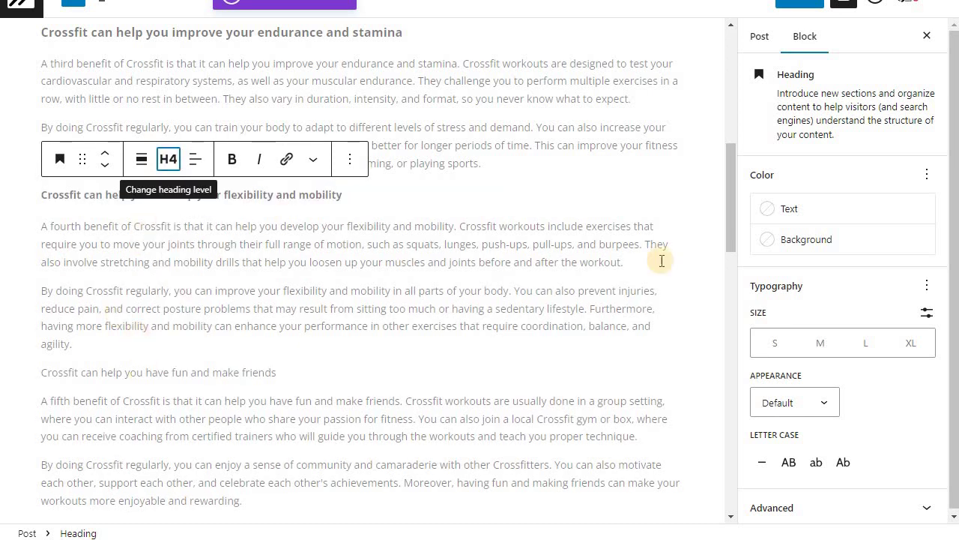
# - Transform the line "Crossfit can help you have fun and make friends" into an H5 heading
pyautogui.click(102, 371)
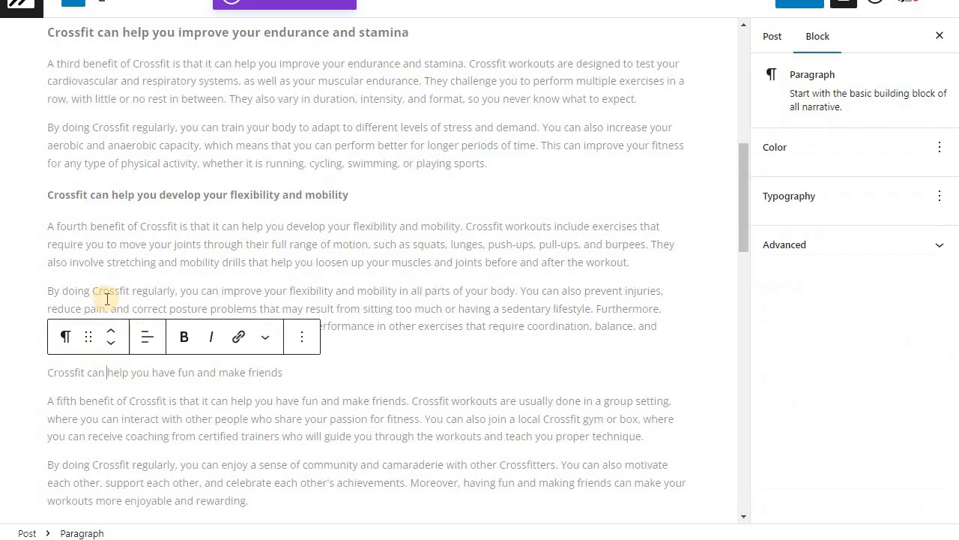
pyautogui.click(65, 336)
pyautogui.click(118, 67)
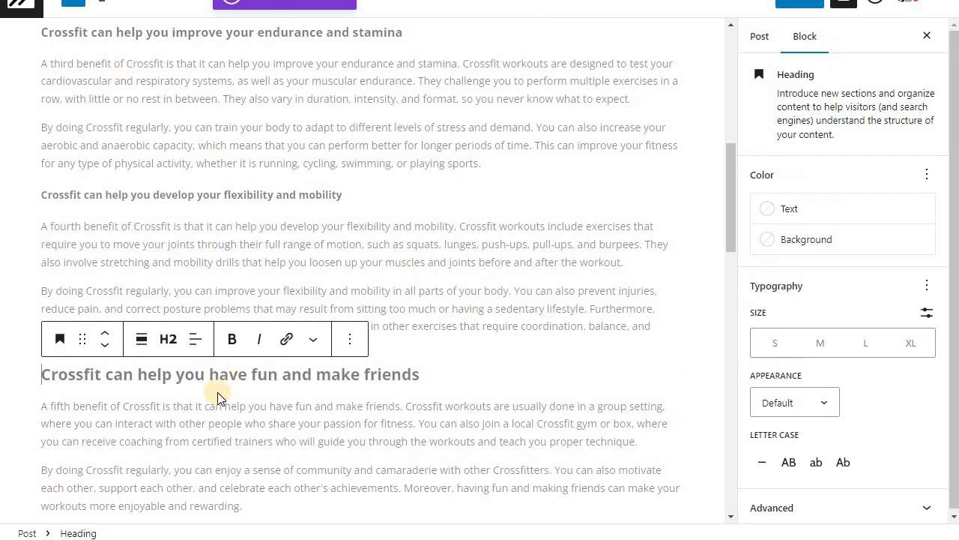
pyautogui.click(168, 339)
pyautogui.click(171, 493)
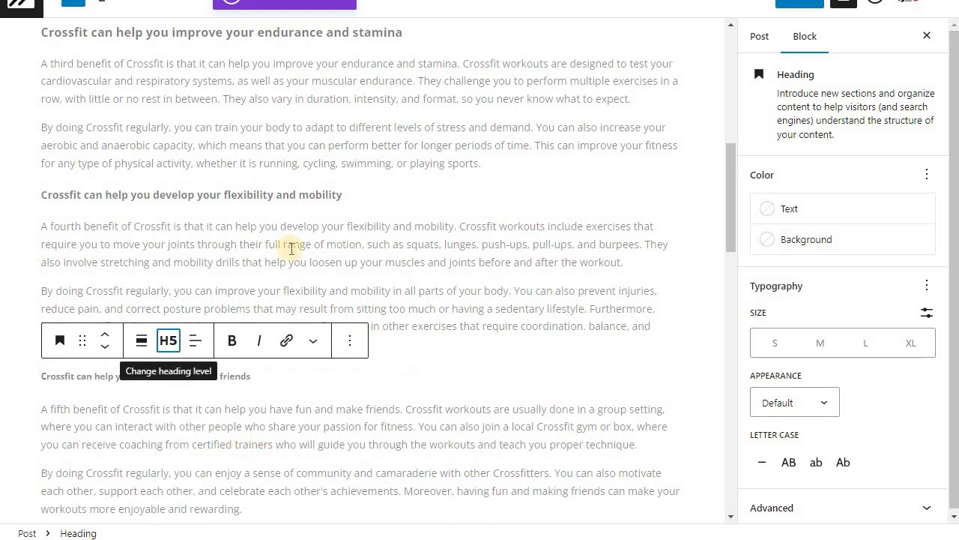
# - Set the typography size of the "Crossfit can help you build strength and muscle" heading to M
pyautogui.click(238, 188)
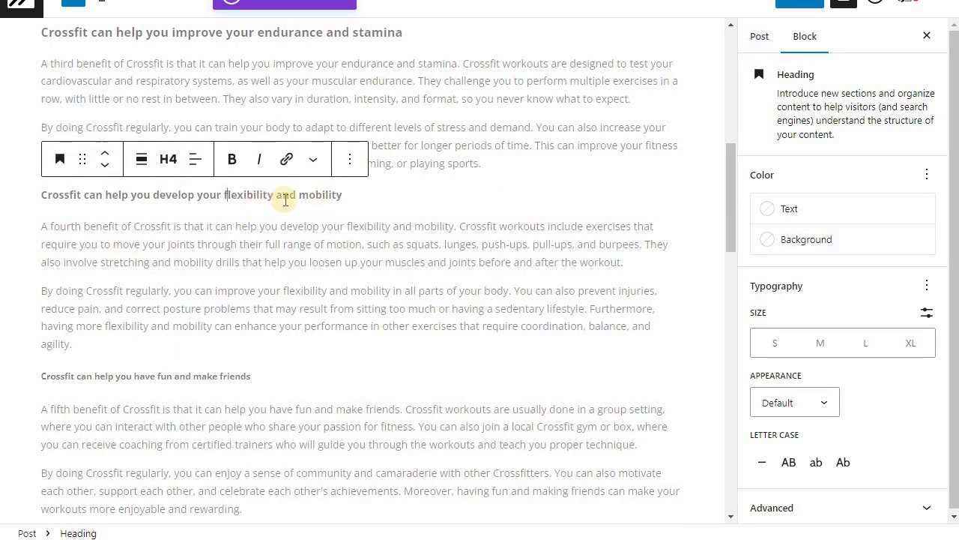
pyautogui.scroll(5, 438, 212)
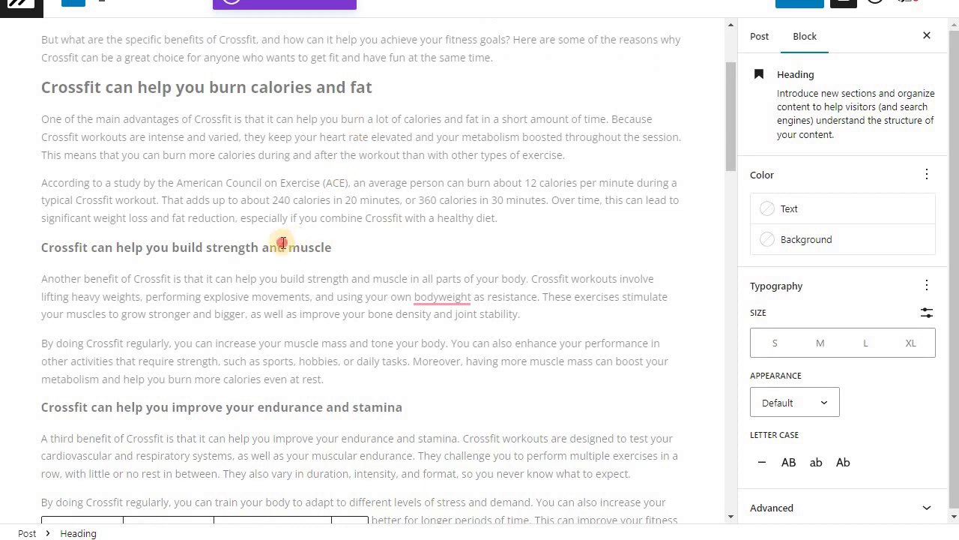
pyautogui.click(282, 242)
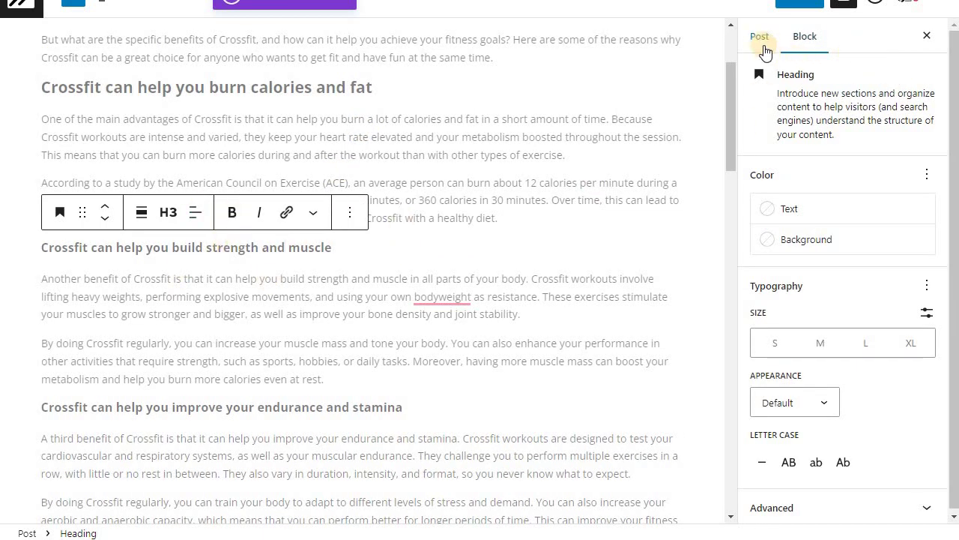
pyautogui.click(820, 343)
# - Set the typography size of the "Crossfit can help you improve your endurance and stamina" heading to M
pyautogui.click(353, 413)
pyautogui.scroll(-1, 360, 409)
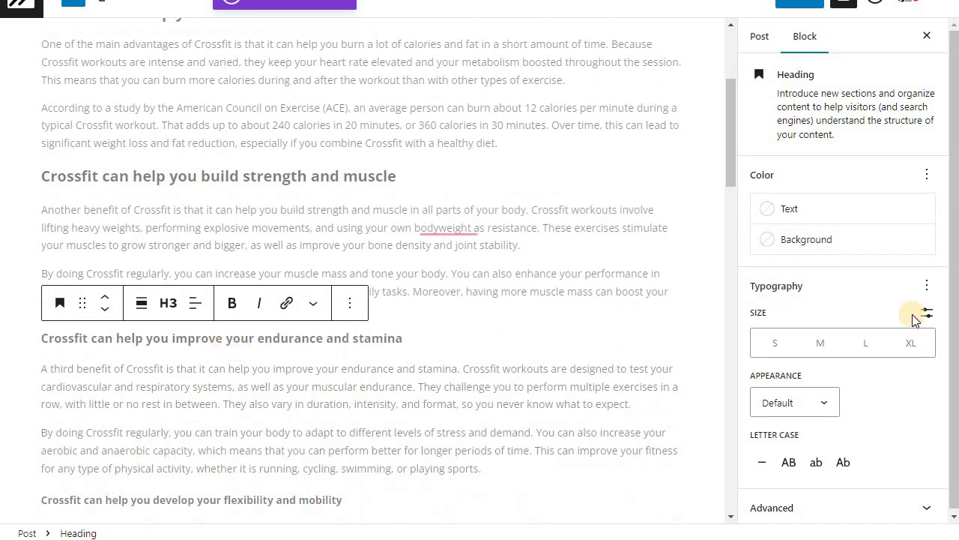
pyautogui.click(820, 343)
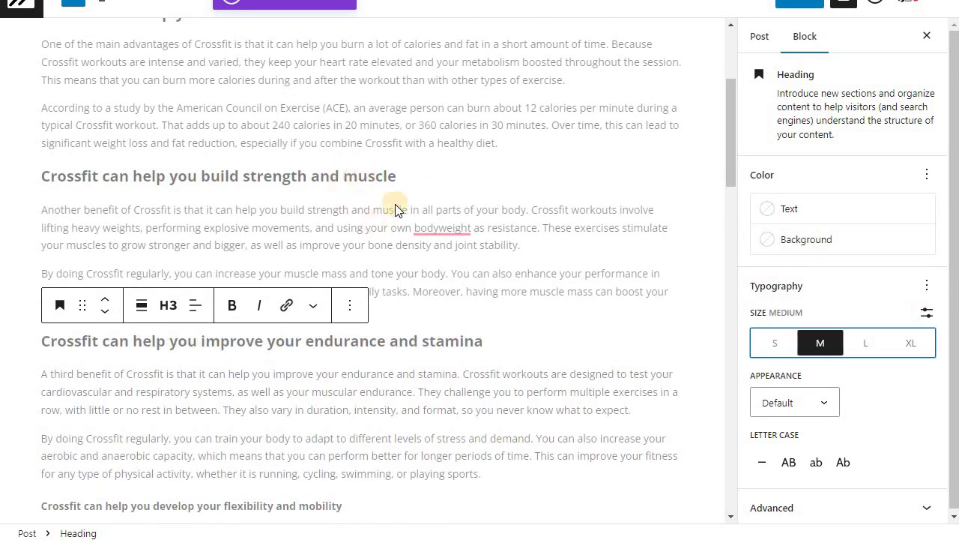
# - Set the typography size of the "Crossfit can help you burn calories and fat" heading to M
pyautogui.scroll(1, 342, 89)
pyautogui.click(342, 89)
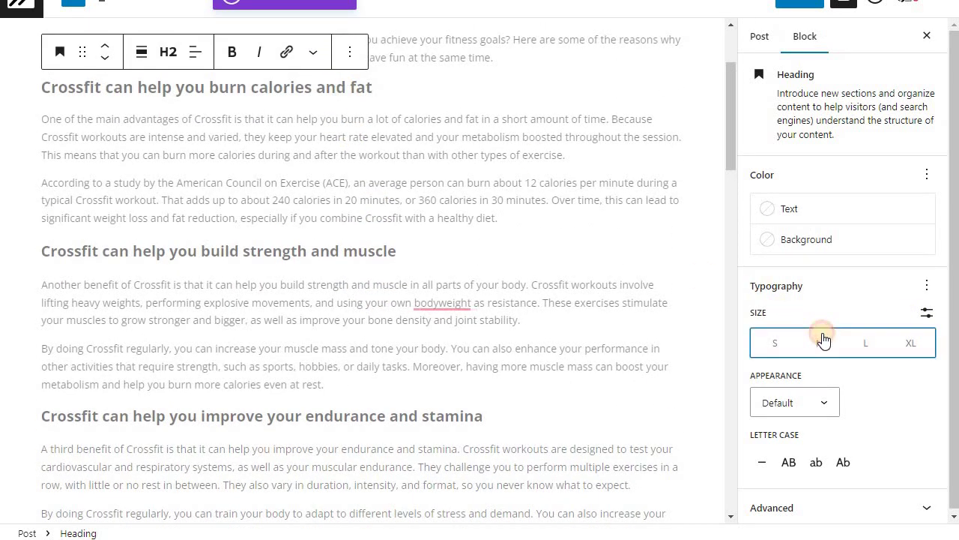
pyautogui.click(820, 343)
# - Set the typography size of the "Crossfit can help you develop your flexibility and mobility" heading to M
pyautogui.scroll(-4, 279, 335)
pyautogui.click(269, 280)
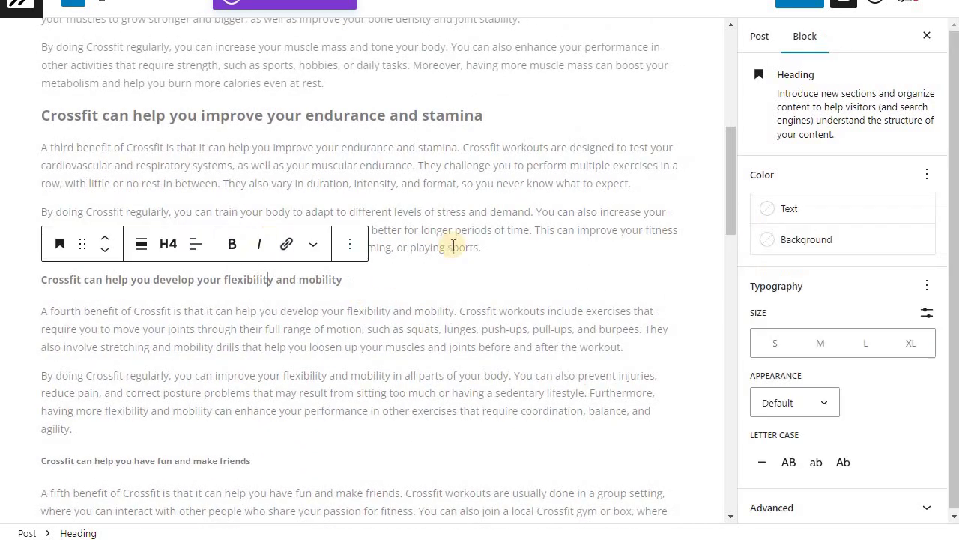
pyautogui.click(819, 344)
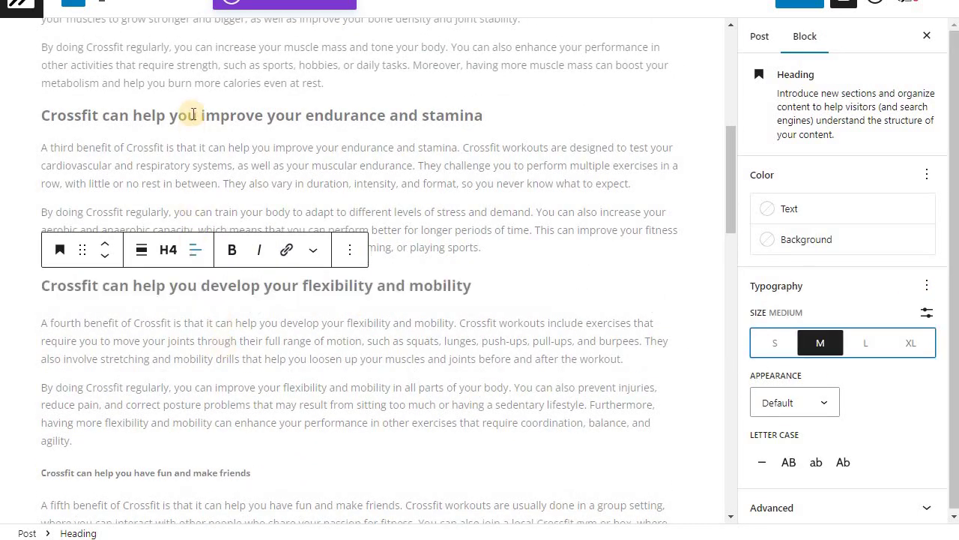
# - Set the typography size of the "Crossfit can help you have fun and make friends" heading to M
pyautogui.scroll(-2, 277, 432)
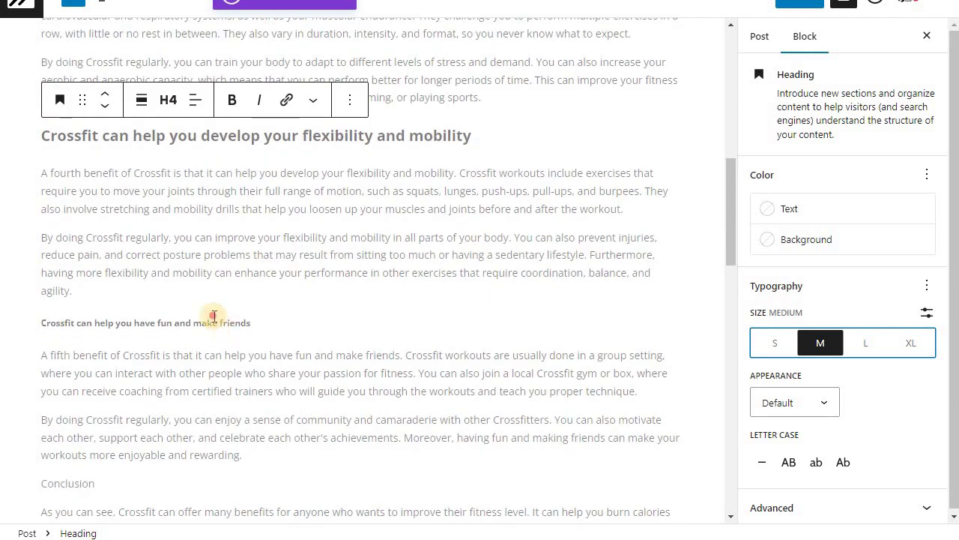
pyautogui.click(218, 322)
pyautogui.click(824, 345)
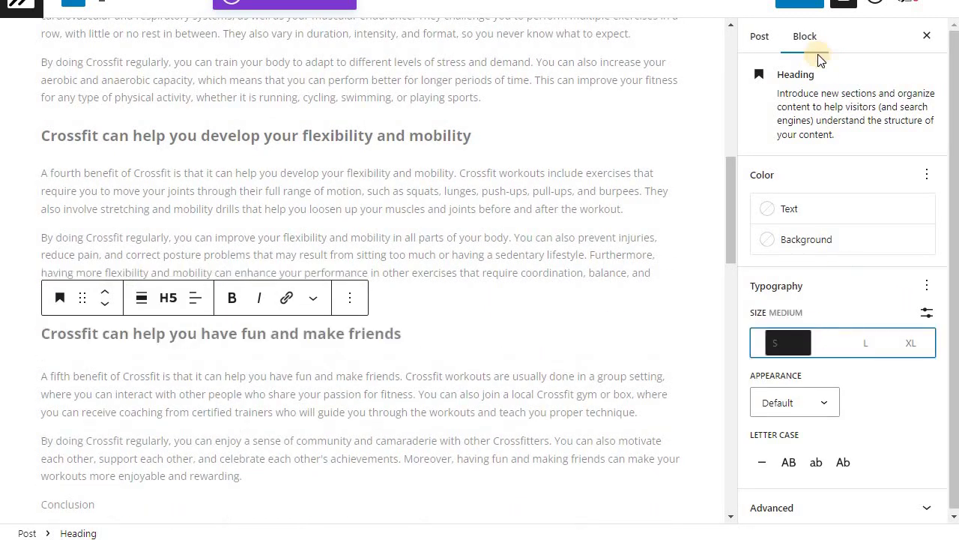
pyautogui.click(765, 50)
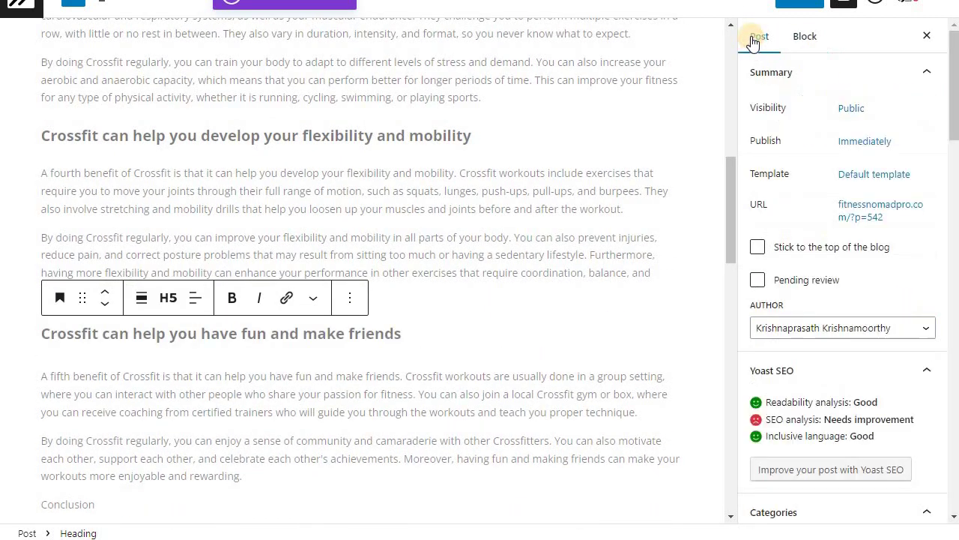
pyautogui.click(809, 44)
pyautogui.click(818, 343)
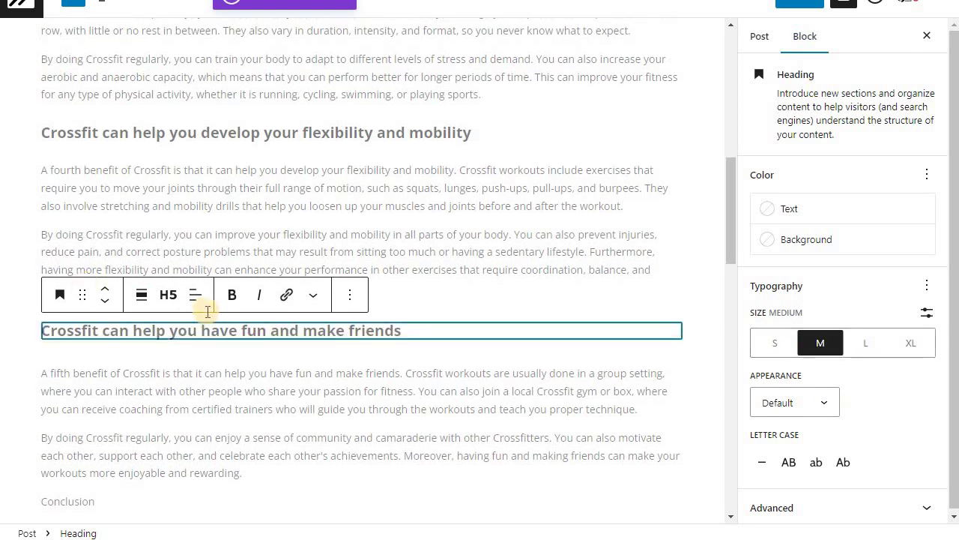
# - Remove the stray line breaks in the conclusion text so it runs as one continuous paragraph
pyautogui.scroll(-4, 75, 226)
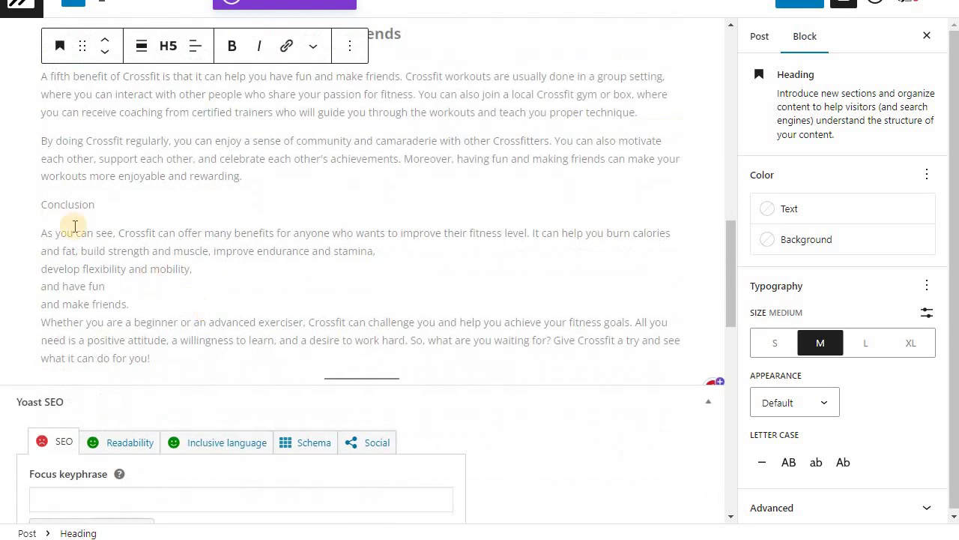
pyautogui.click(42, 307)
pyautogui.press('BackSpace')
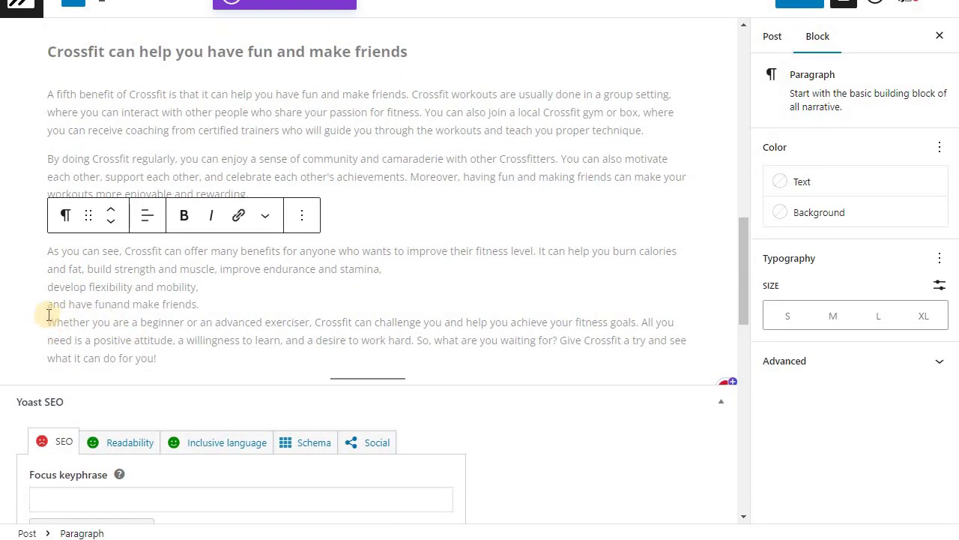
pyautogui.press('BackSpace')
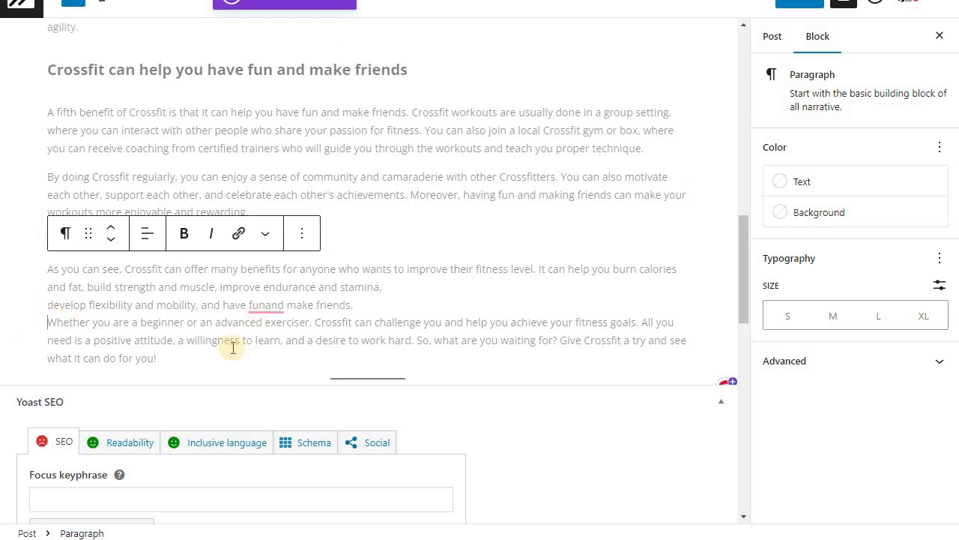
pyautogui.click(49, 307)
pyautogui.press('BackSpace')
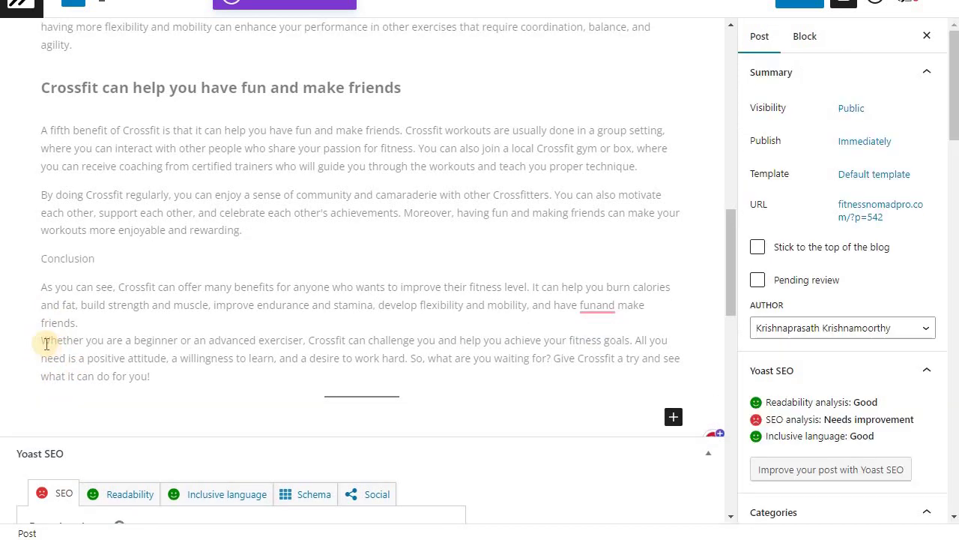
pyautogui.click(43, 343)
pyautogui.press('BackSpace')
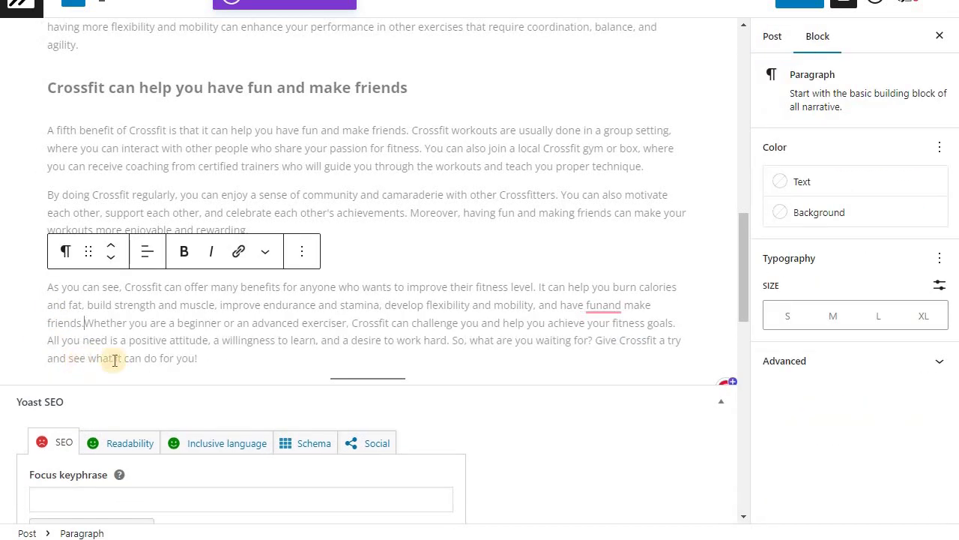
# - Make the "Conclusion" line above the last paragraph bold
pyautogui.press('Up')
pyautogui.press('Up')
pyautogui.press('Up')
pyautogui.press('Up')
pyautogui.click(89, 258)
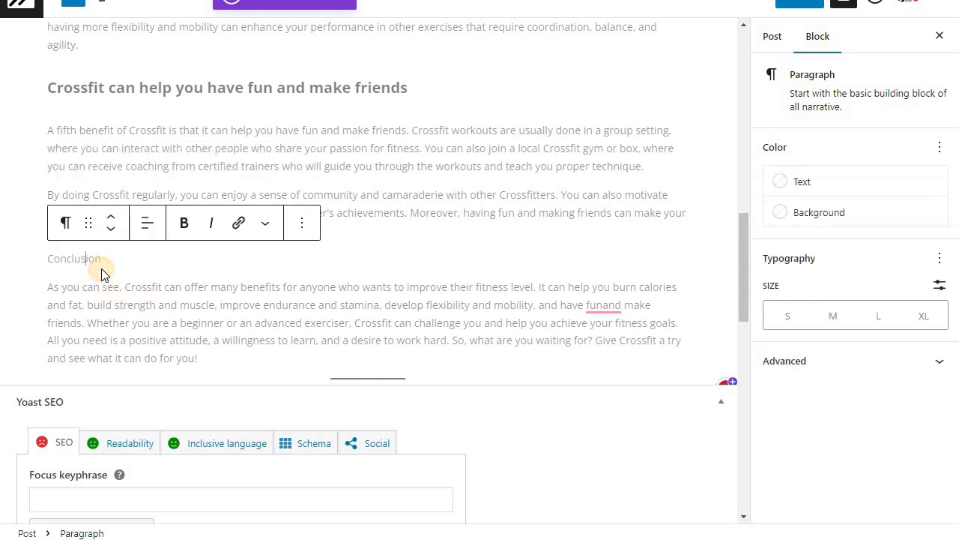
pyautogui.moveTo(47, 258); pyautogui.dragTo(101, 259)
pyautogui.click(189, 225)
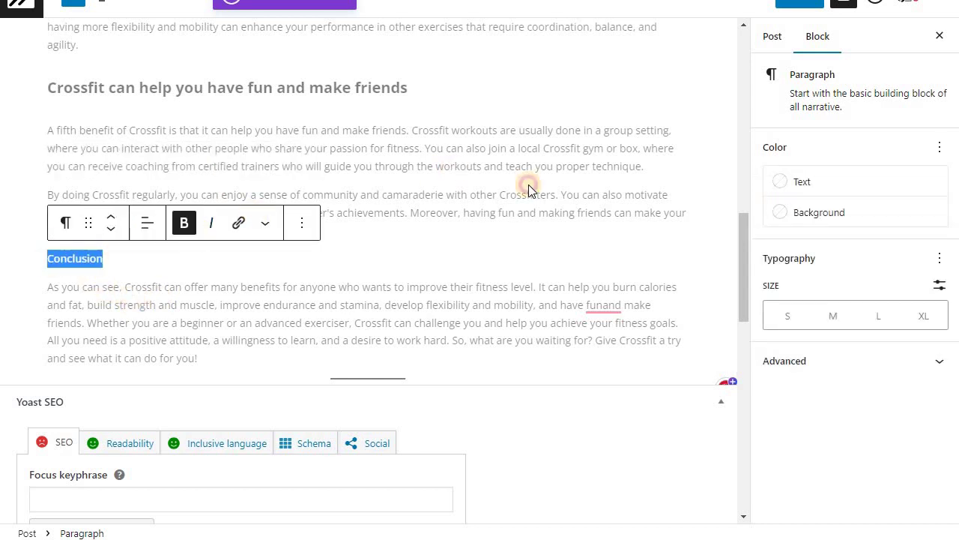
# - Correct the misspelled "funand" in the conclusion paragraph to "fun and"
pyautogui.click(529, 187)
pyautogui.click(628, 319)
pyautogui.click(614, 343)
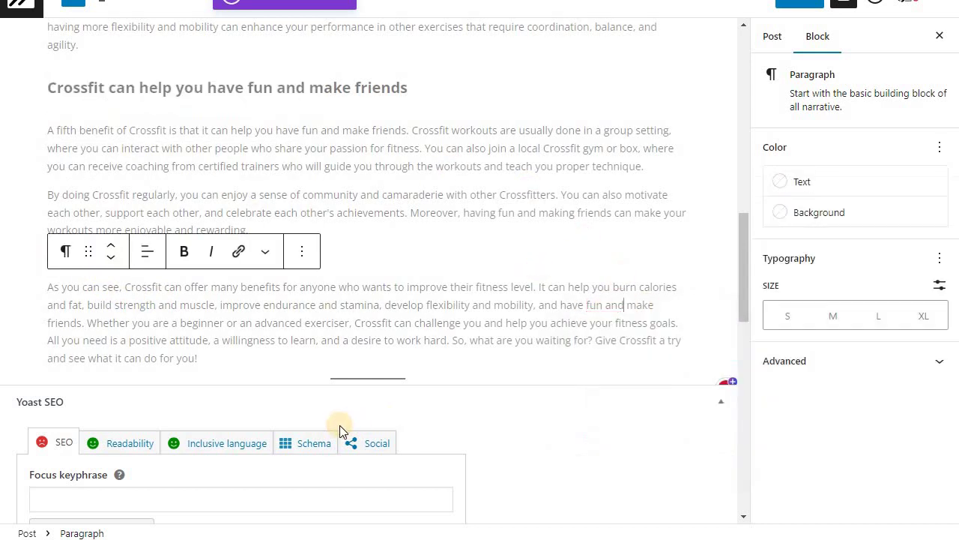
# - Delete the separator block below the conclusion paragraph
pyautogui.scroll(-4, 446, 358)
pyautogui.scroll(1, 397, 180)
pyautogui.scroll(1, 400, 223)
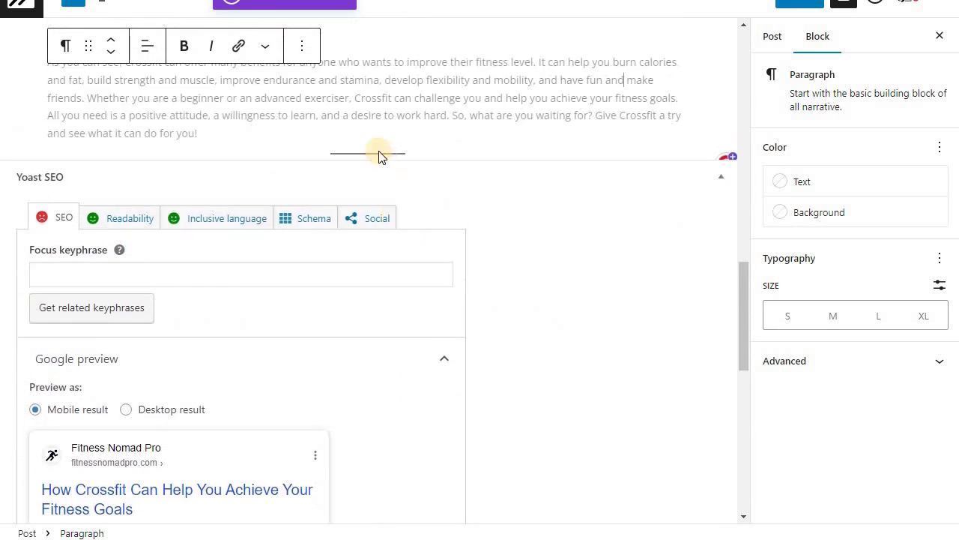
pyautogui.click(374, 155)
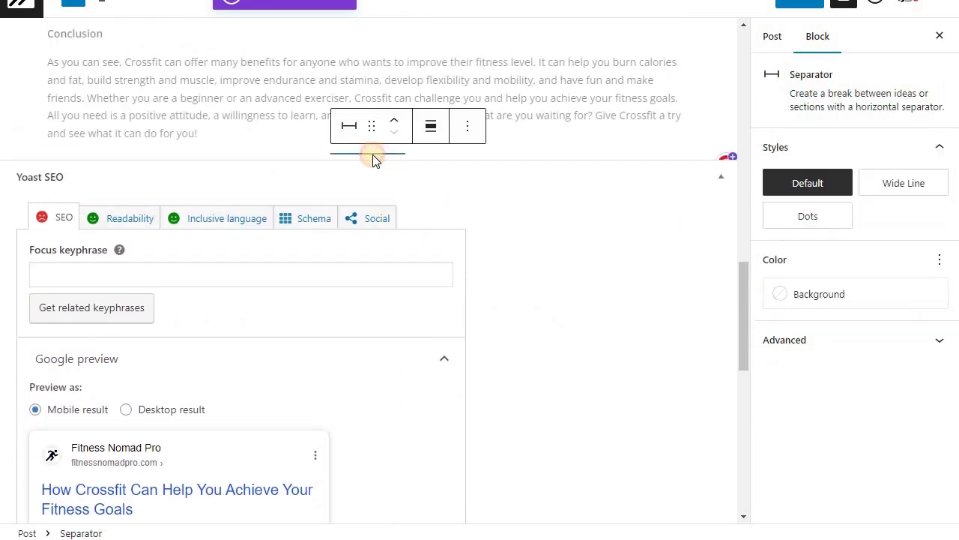
pyautogui.click(467, 128)
pyautogui.click(525, 509)
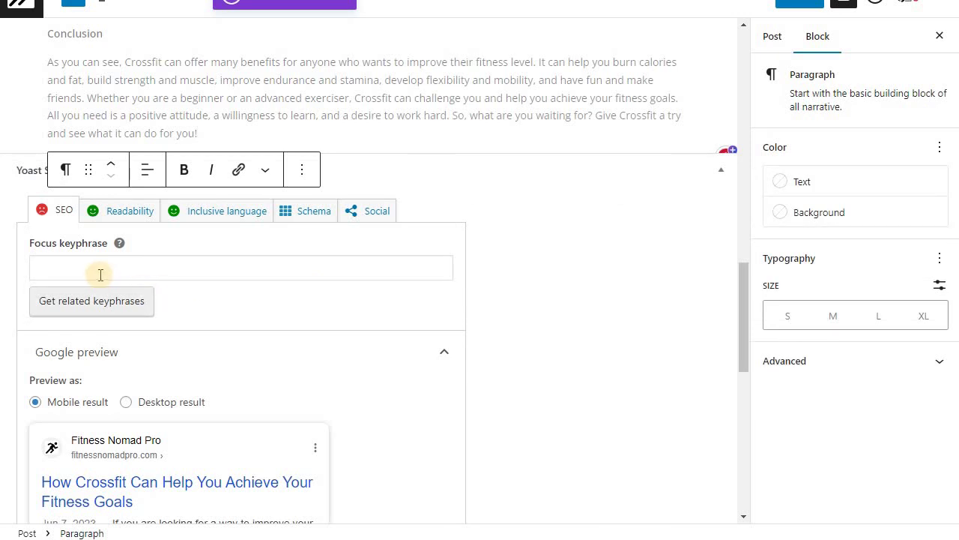
# - Copy the word "Crossfit" from the post title and enter it as the Yoast SEO focus keyphrase
pyautogui.click(96, 270)
pyautogui.scroll(15, 285, 304)
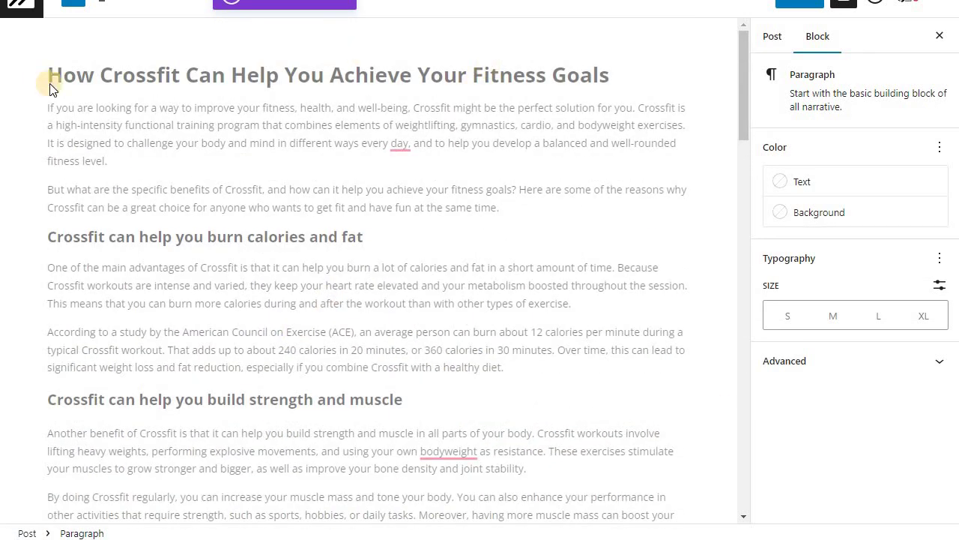
pyautogui.moveTo(133, 75); pyautogui.dragTo(173, 81)
pyautogui.rightClick(166, 83)
pyautogui.click(187, 135)
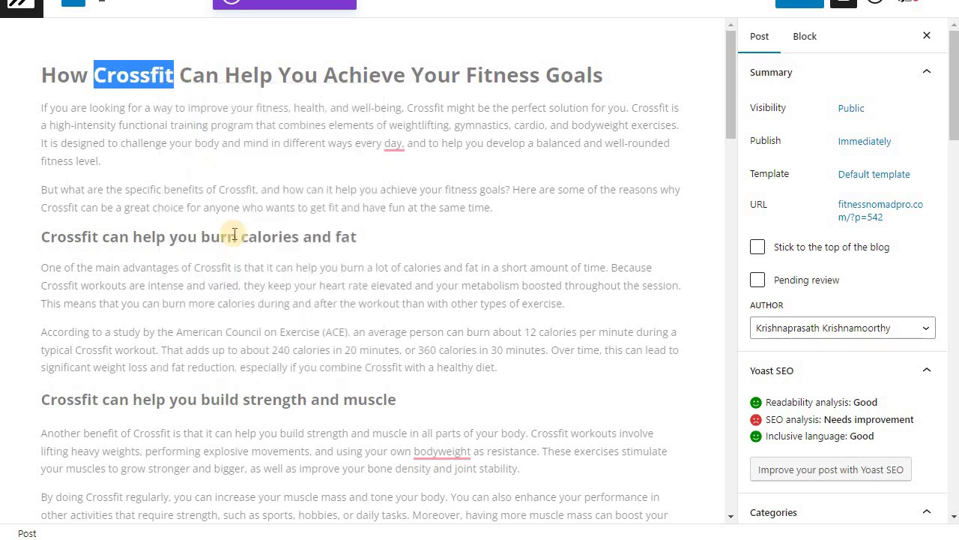
pyautogui.scroll(-3, 231, 313)
pyautogui.scroll(-10, 231, 314)
pyautogui.click(51, 241)
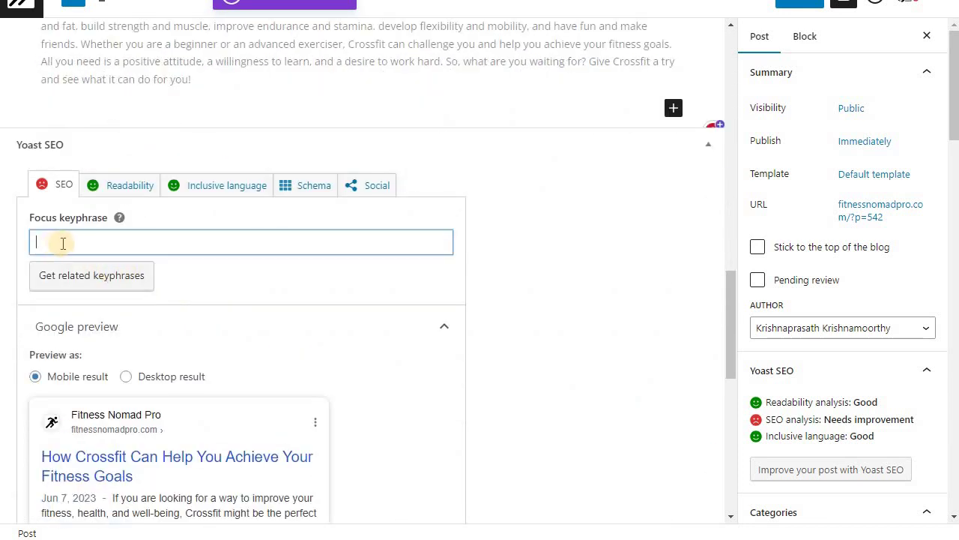
pyautogui.hotkey('ctrl', 'v')
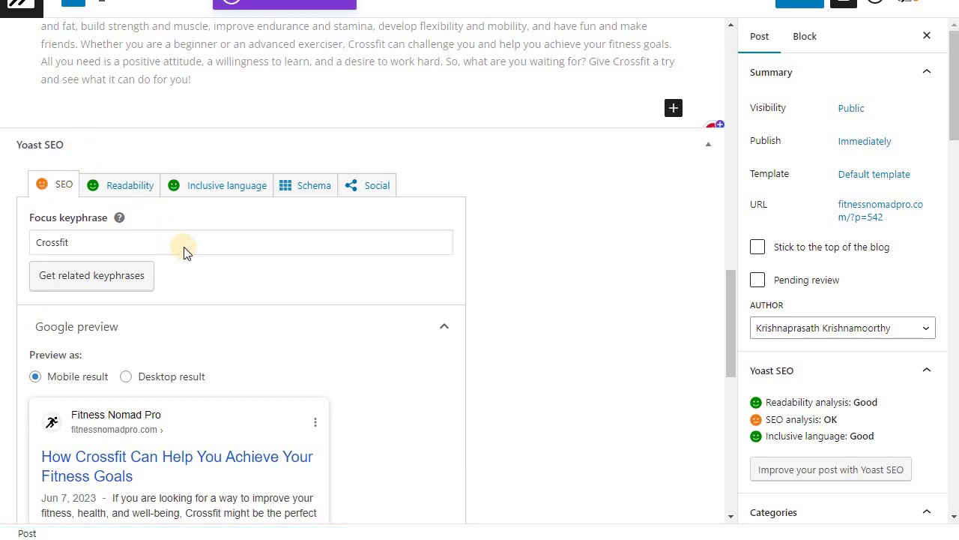
# - Review the Google preview, SEO title, slug and meta description, and expand the SEO analysis to examine its listed problems
pyautogui.scroll(-5, 212, 242)
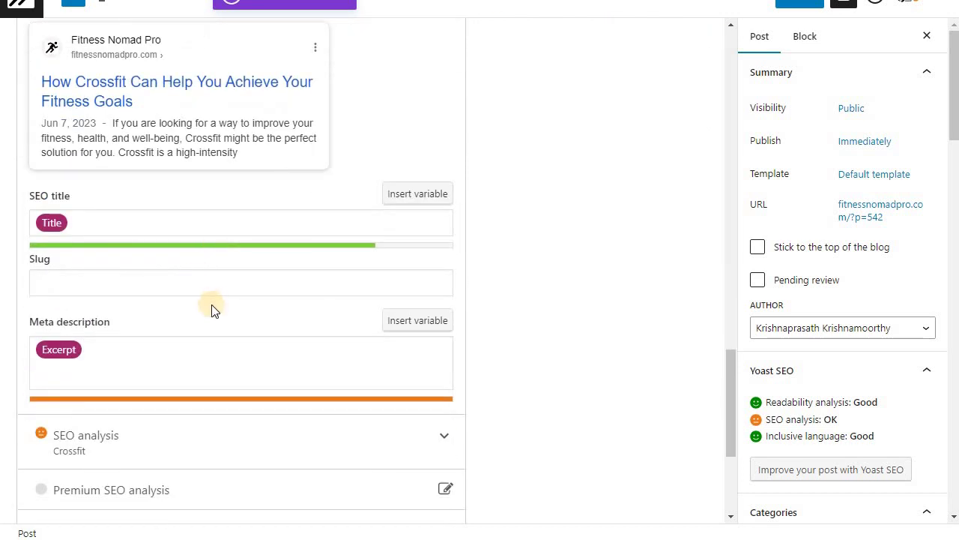
pyautogui.scroll(2, 33, 378)
pyautogui.scroll(-3, 131, 453)
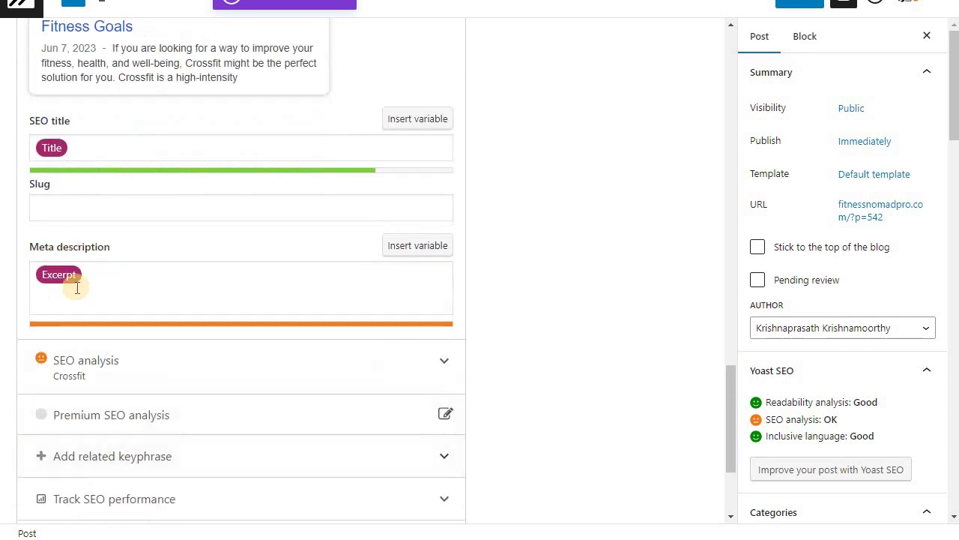
pyautogui.scroll(2, 135, 288)
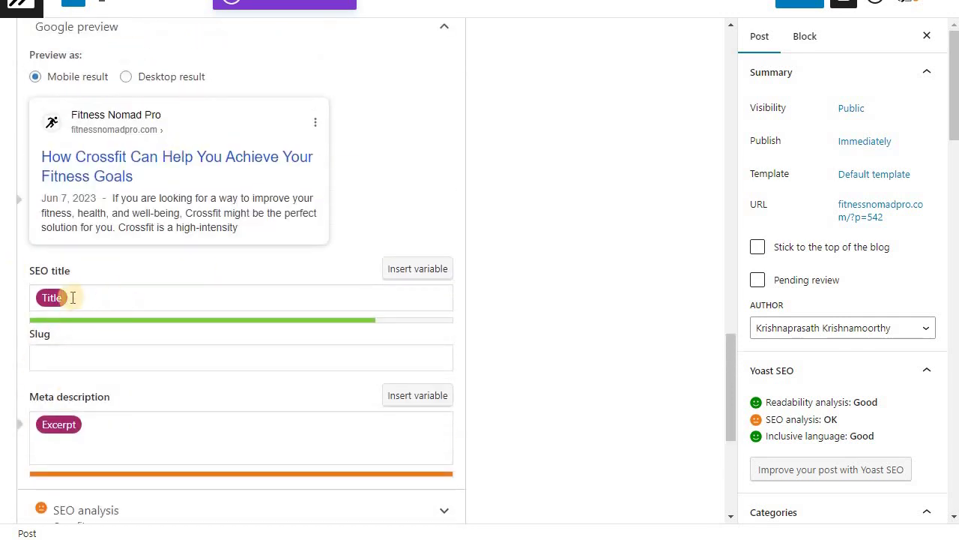
pyautogui.scroll(5, 124, 344)
pyautogui.scroll(-2, 148, 435)
pyautogui.scroll(-5, 147, 435)
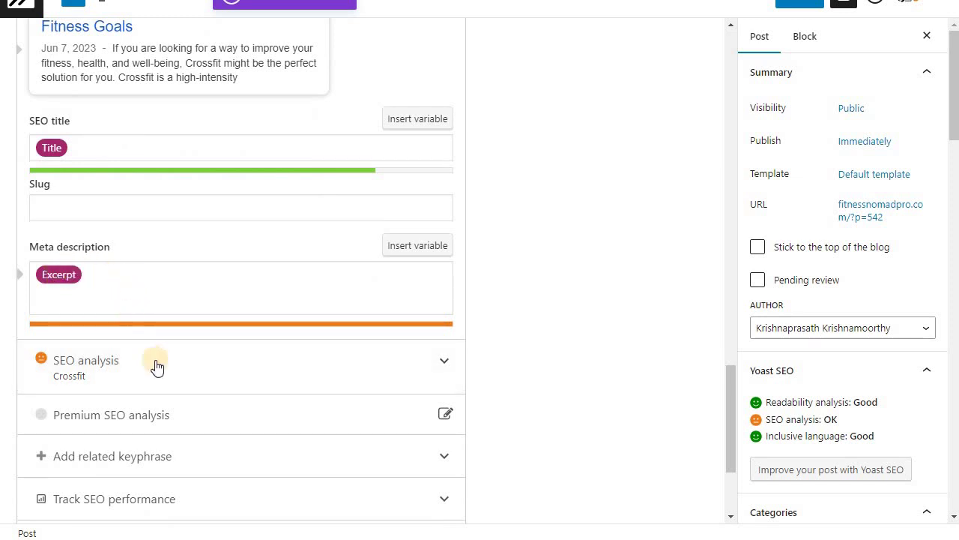
pyautogui.scroll(-1, 150, 369)
pyautogui.scroll(-1, 165, 378)
pyautogui.scroll(5, 146, 334)
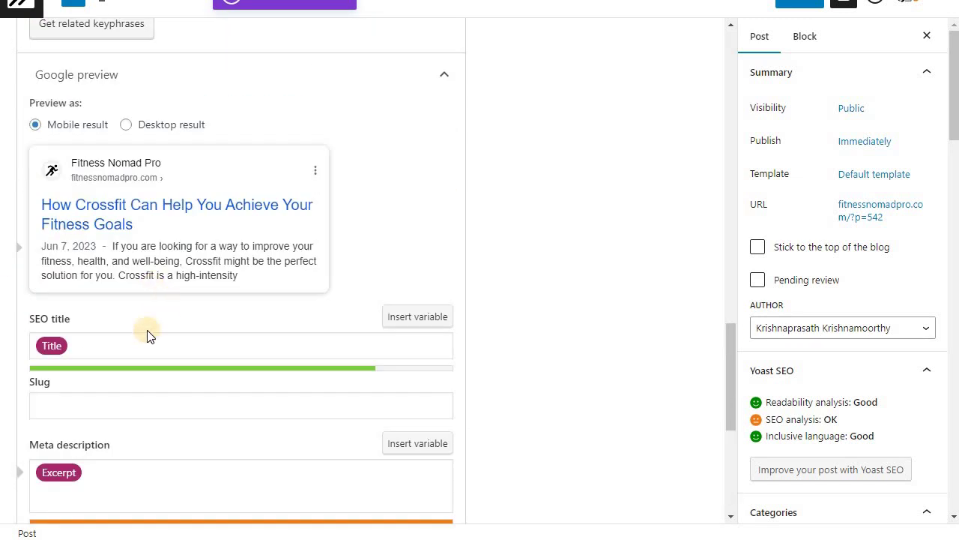
pyautogui.scroll(-3, 209, 380)
pyautogui.click(255, 360)
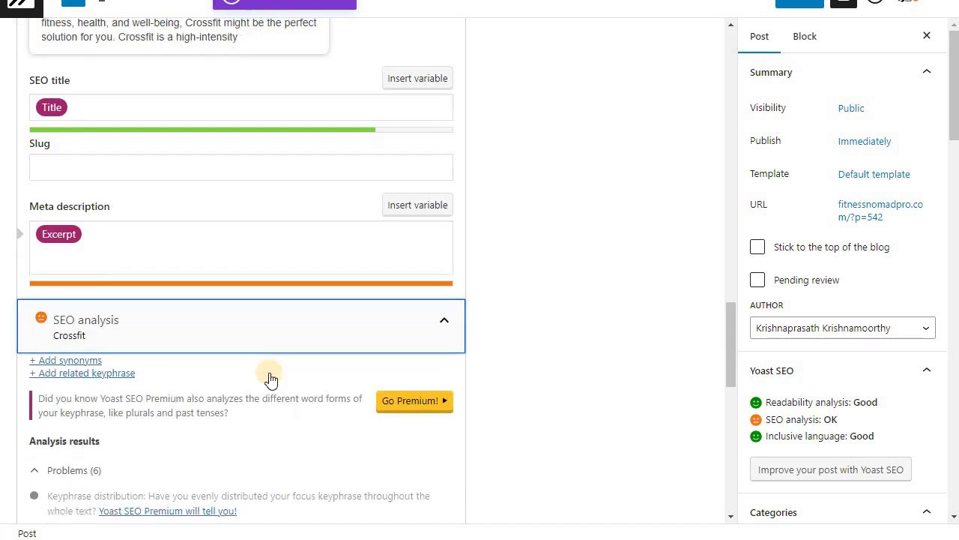
pyautogui.scroll(-4, 187, 353)
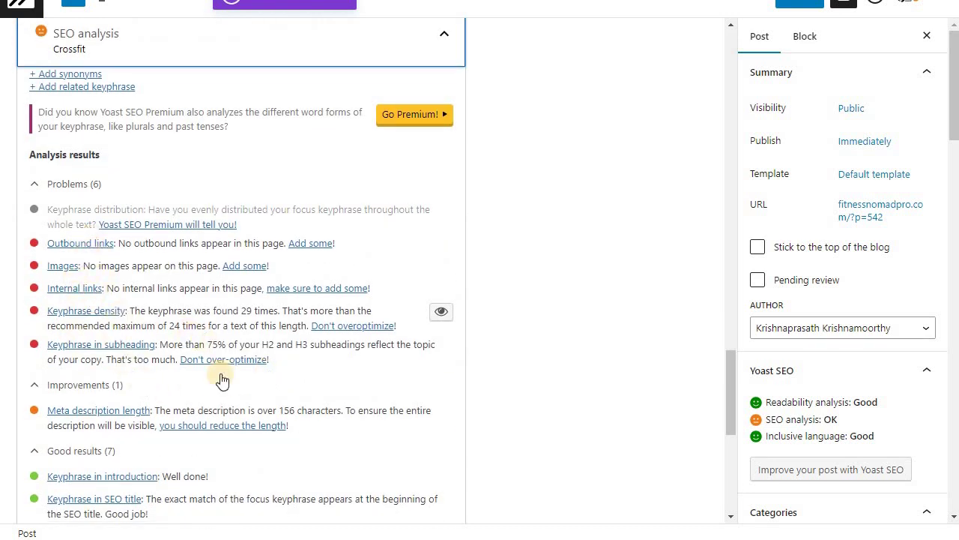
# - Start a new paragraph after the end of the conclusion text
pyautogui.scroll(10, 223, 381)
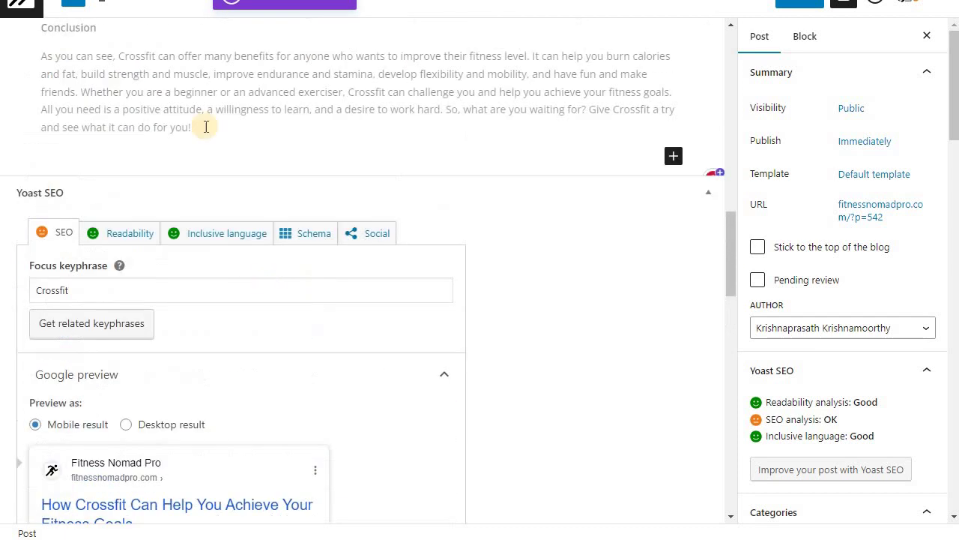
pyautogui.click(231, 132)
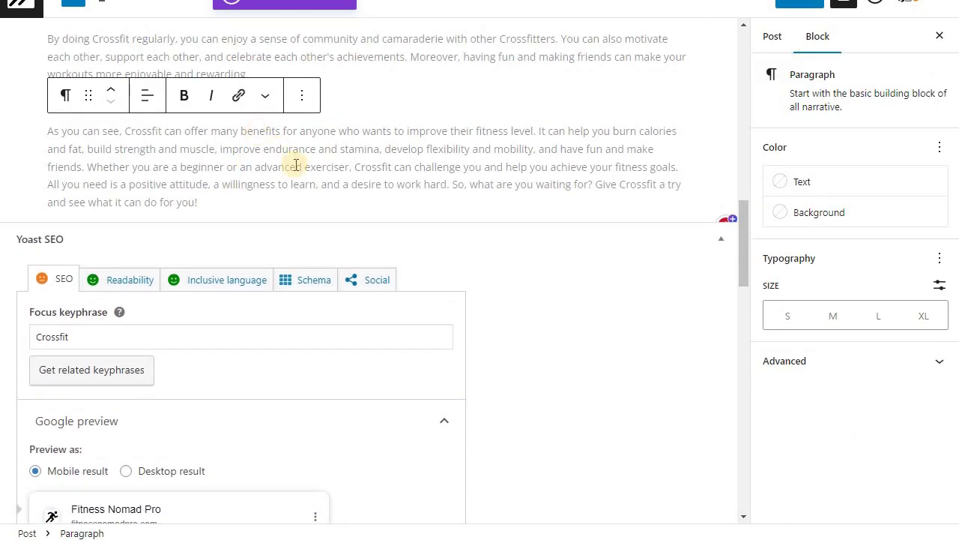
pyautogui.press('Return')
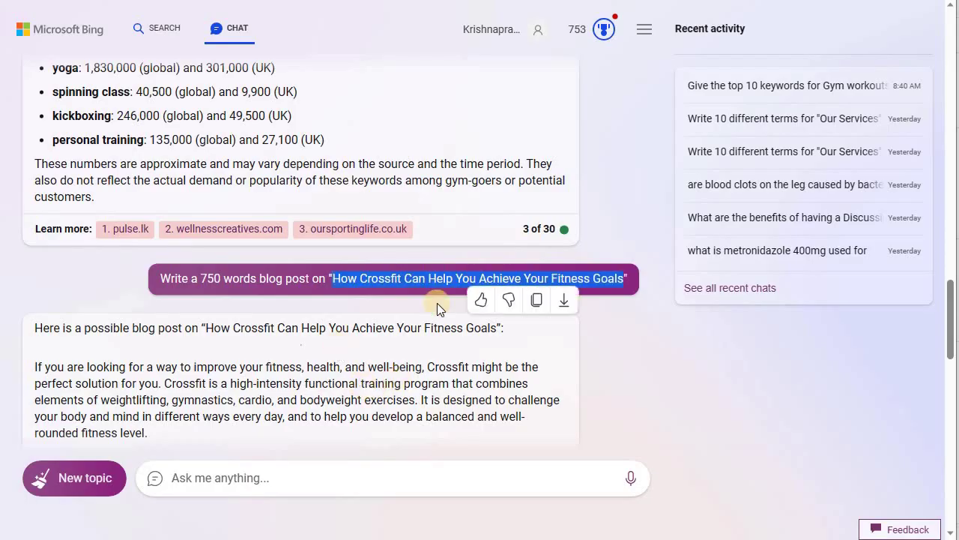
# - Switch to the Bing chat and submit the prompt Write 5 online MLA citation for "How Crossfit Can Help You Achieve Your Fitness Goals"
pyautogui.rightClick(349, 273)
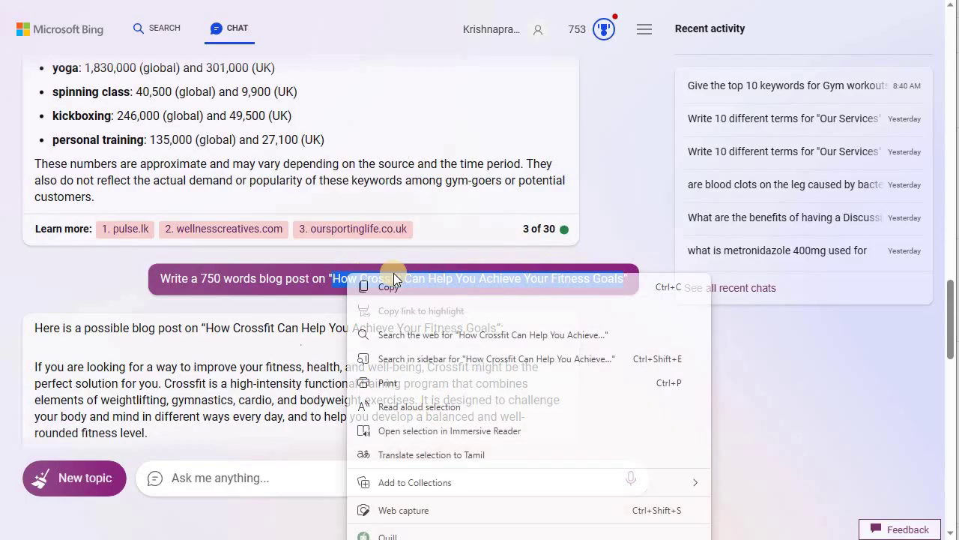
pyautogui.click(386, 285)
pyautogui.click(213, 479)
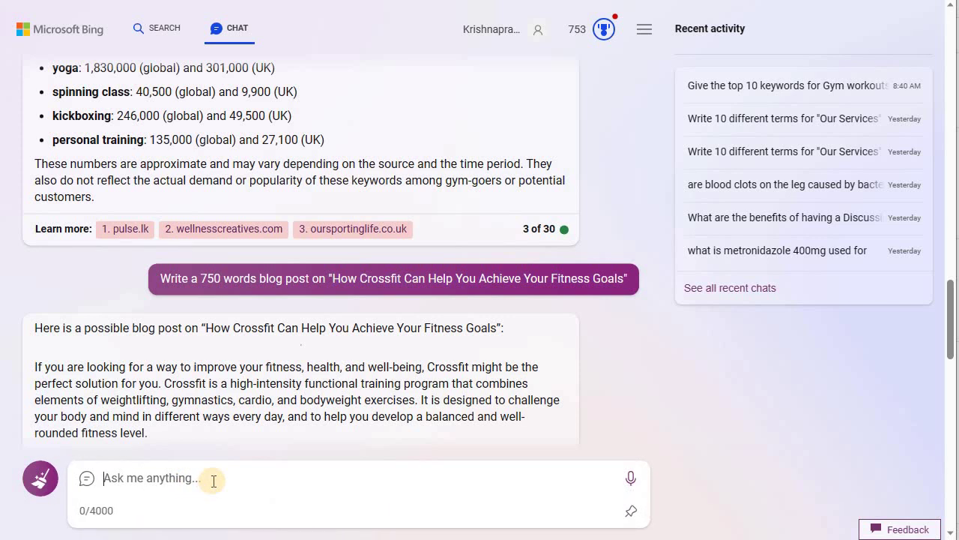
pyautogui.write('Write 5 online MLA ci')
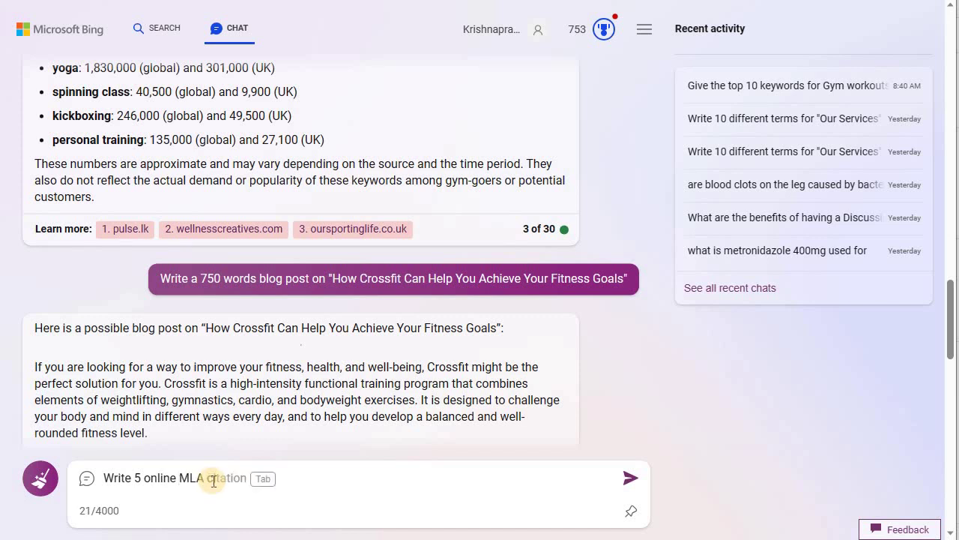
pyautogui.write('tation for "')
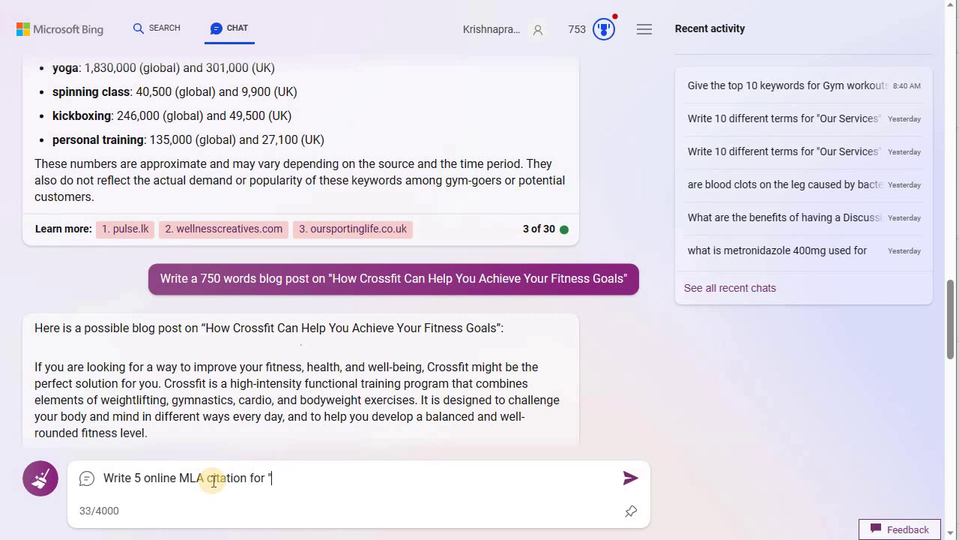
pyautogui.hotkey('ctrl', 'v')
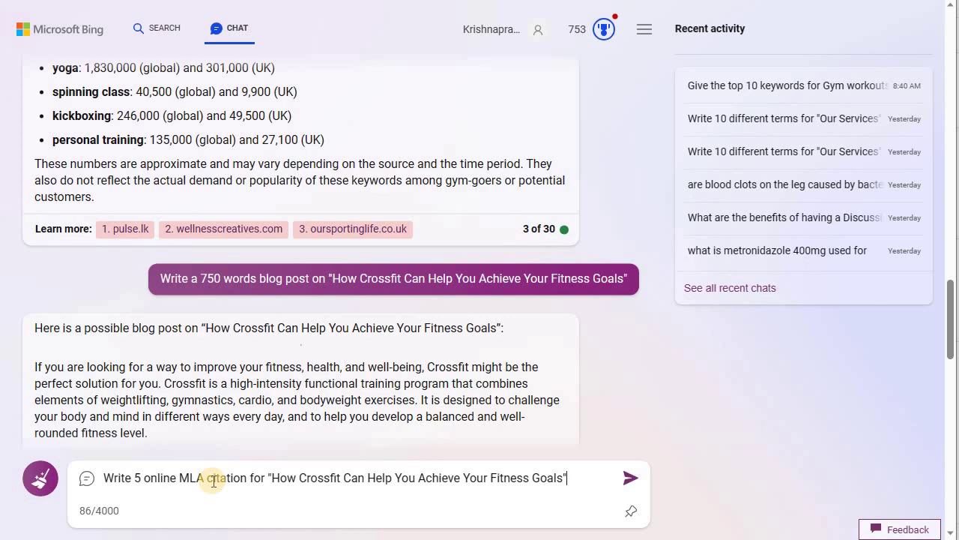
pyautogui.press('Return')
pyautogui.scroll(-15, 192, 230)
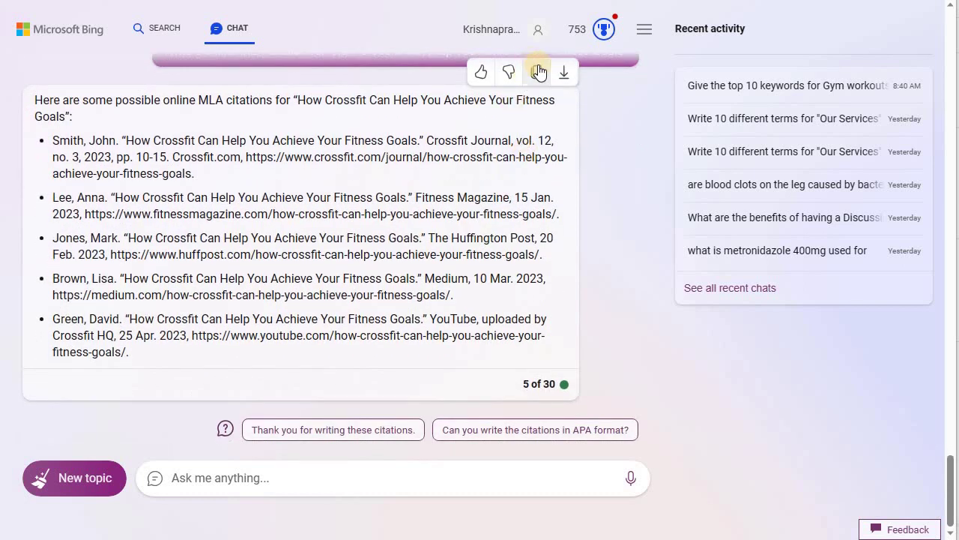
# - Copy the chat's MLA citations response and paste it into the empty paragraph below the post's conclusion
pyautogui.click(539, 71)
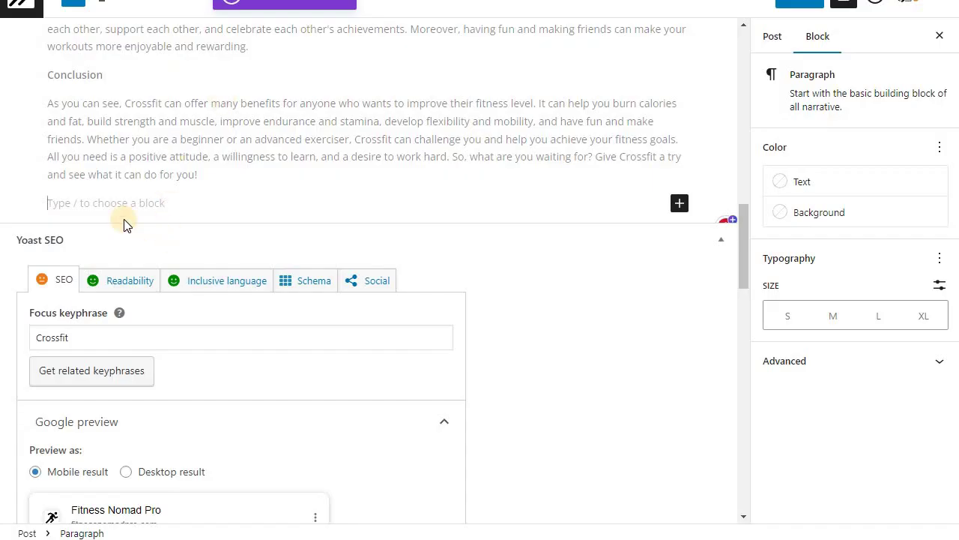
pyautogui.click(74, 203)
pyautogui.hotkey('ctrl', 'v')
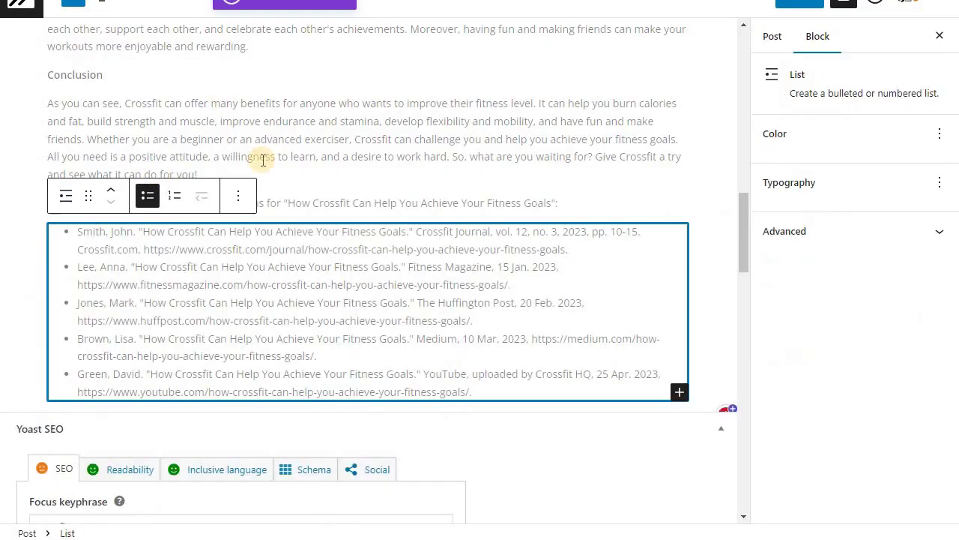
# - Replace the introductory line above the citation list with "Works Cited:" and make it bold
pyautogui.click(314, 203)
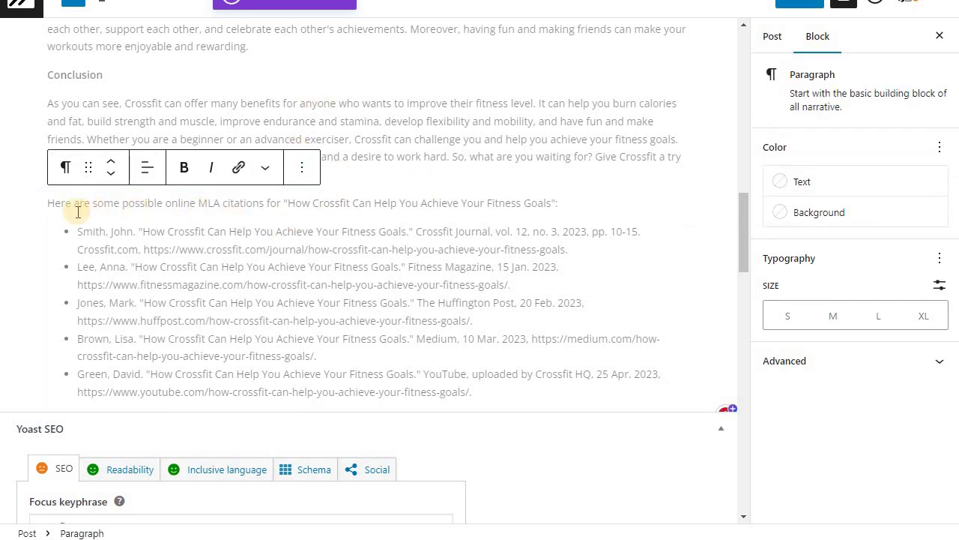
pyautogui.moveTo(51, 204); pyautogui.dragTo(560, 204)
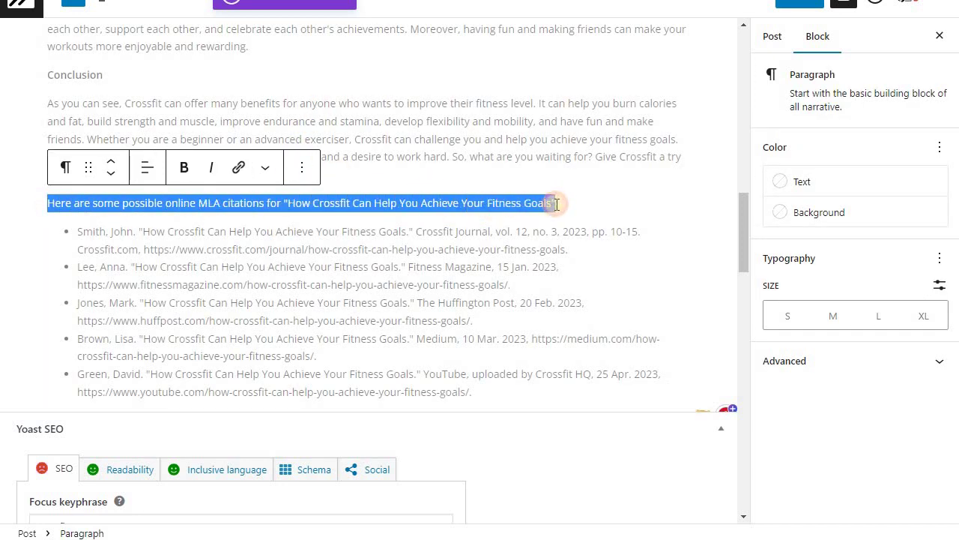
pyautogui.write('Wor')
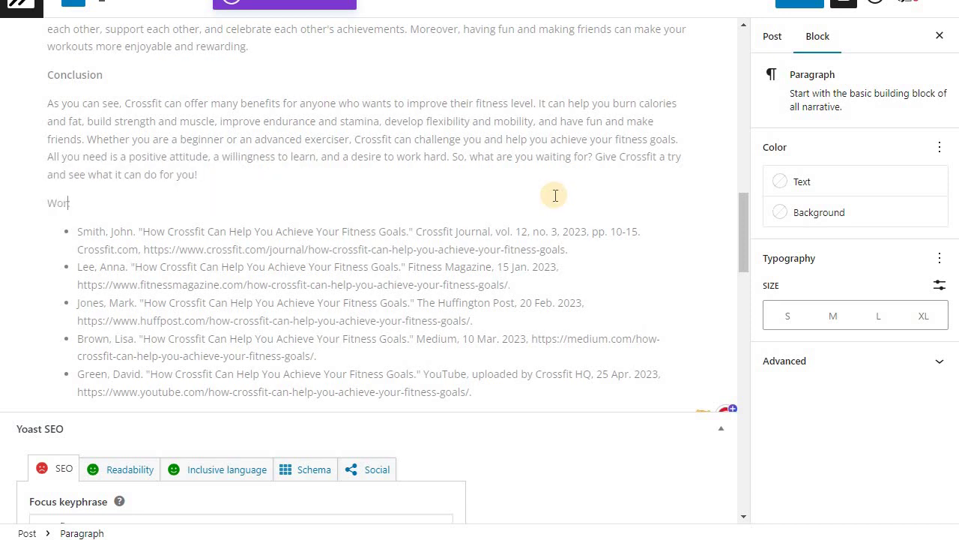
pyautogui.write('ks Cited:')
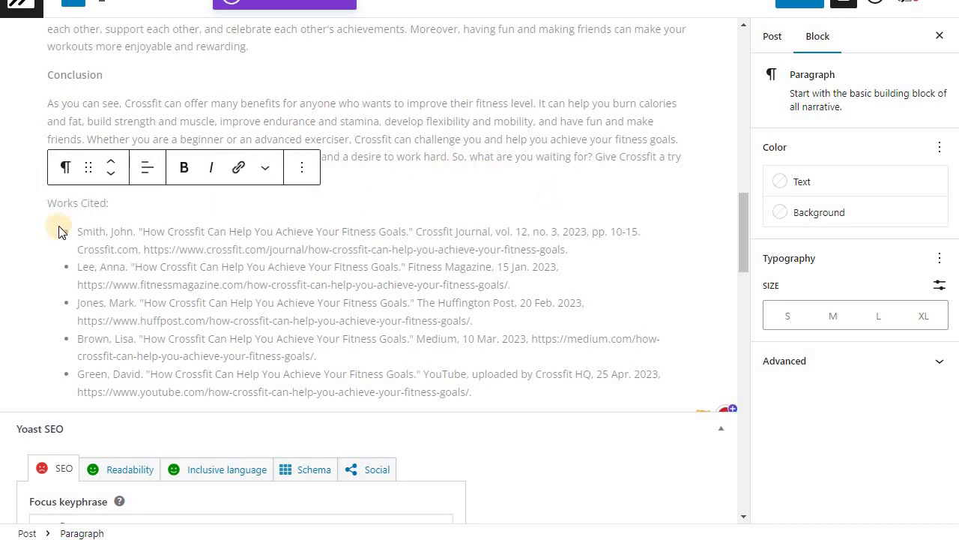
pyautogui.moveTo(51, 202); pyautogui.dragTo(111, 203)
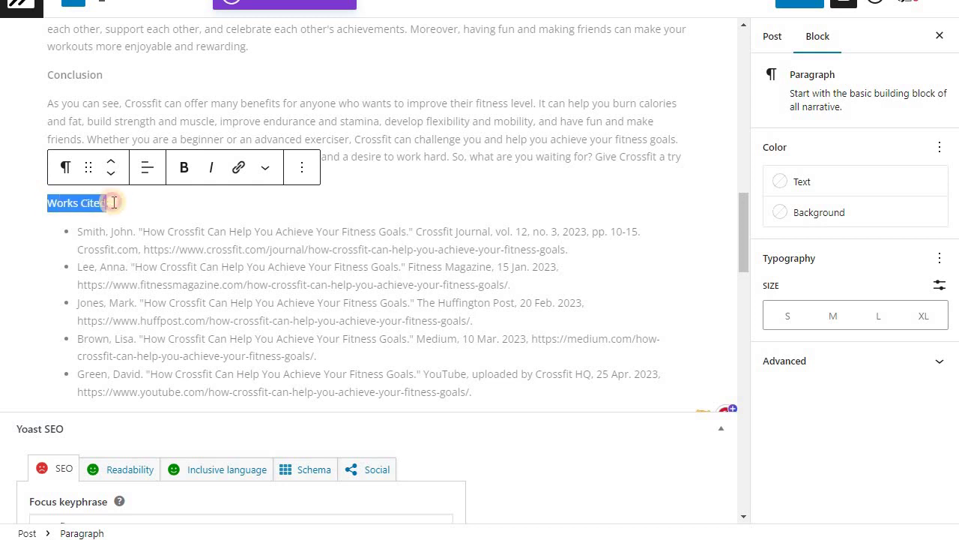
pyautogui.click(184, 166)
# - Remove the closing periods from the Crossfit.com and Fitness Magazine citations and turn their URLs into links
pyautogui.click(578, 257)
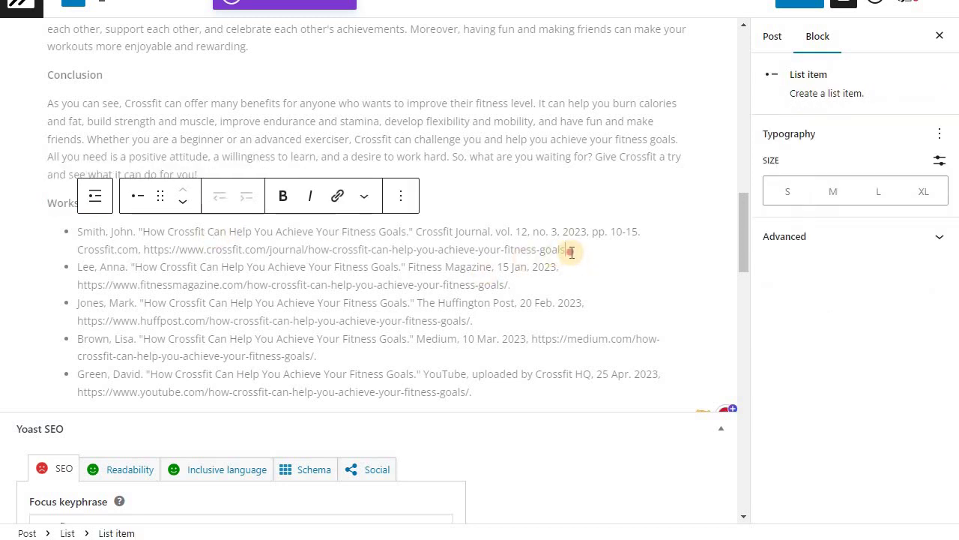
pyautogui.moveTo(571, 252); pyautogui.dragTo(144, 249)
pyautogui.click(337, 196)
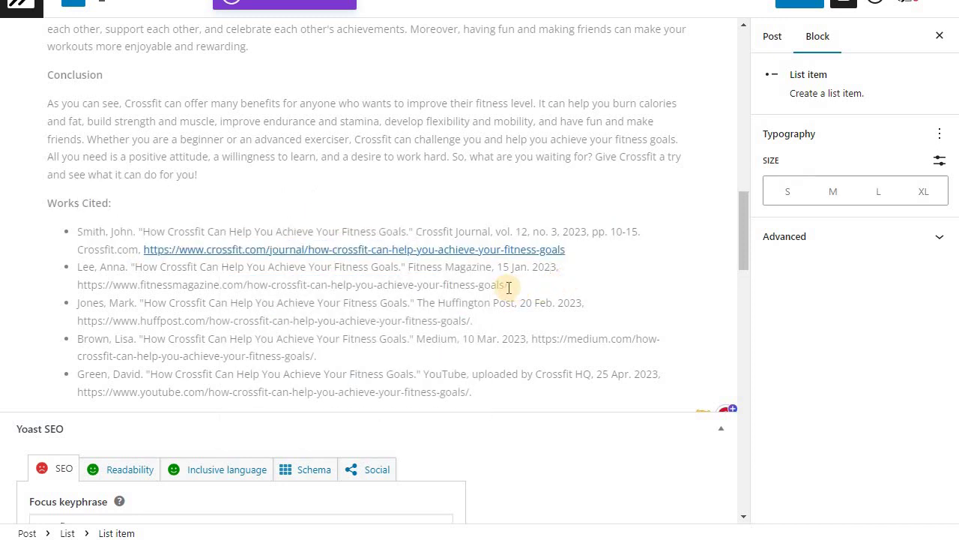
pyautogui.moveTo(510, 285); pyautogui.dragTo(75, 285)
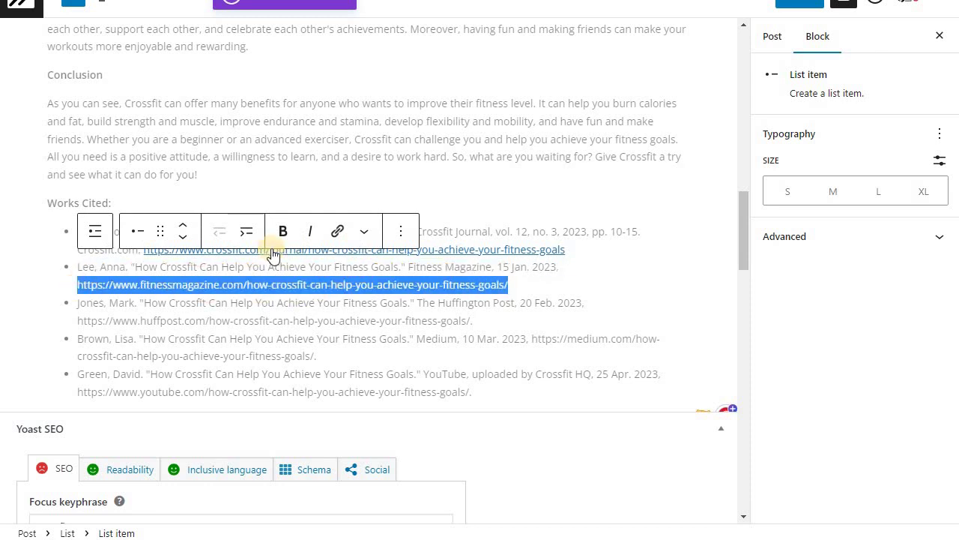
pyautogui.click(339, 232)
# - Remove the closing periods from the Huffington Post and Medium citations and turn their URLs into links
pyautogui.click(600, 324)
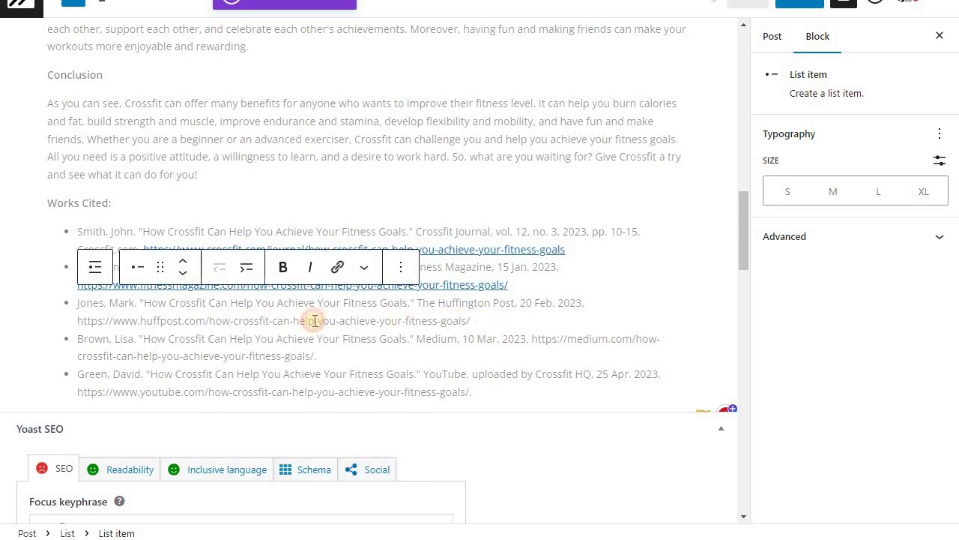
pyautogui.moveTo(471, 320); pyautogui.dragTo(75, 321)
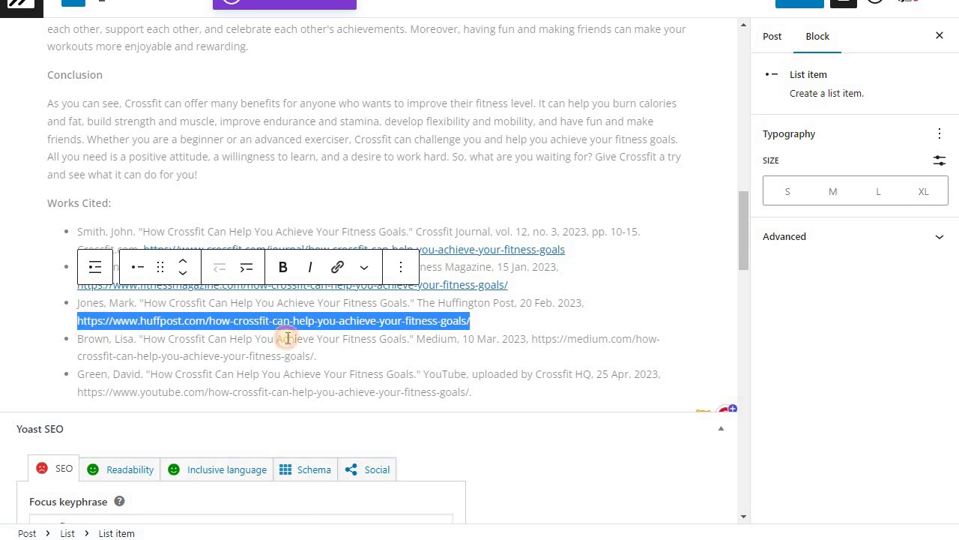
pyautogui.click(339, 269)
pyautogui.click(325, 355)
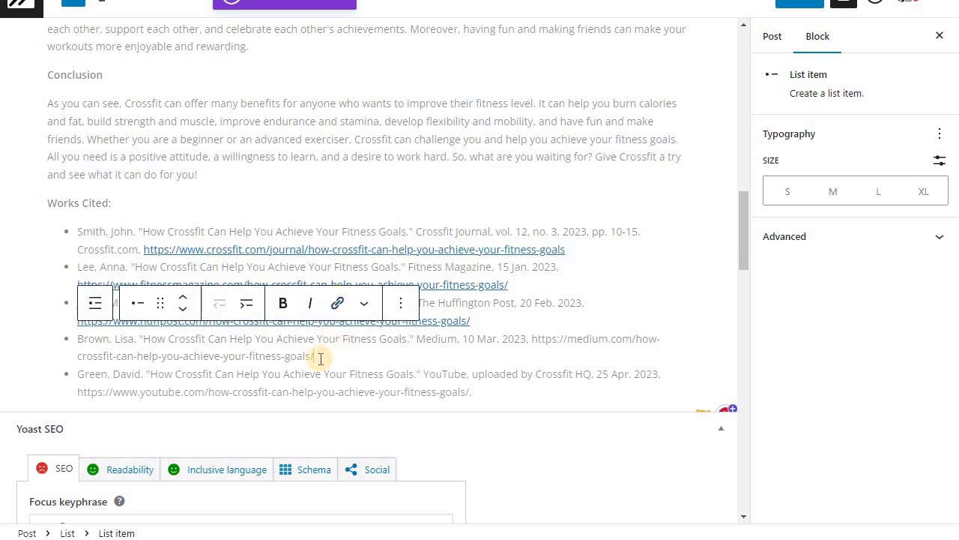
pyautogui.moveTo(536, 347); pyautogui.dragTo(314, 356)
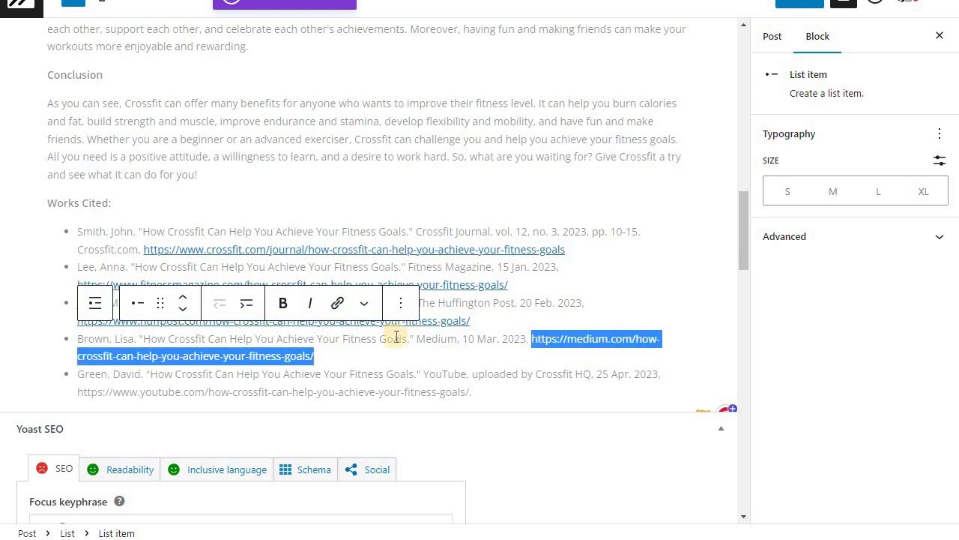
pyautogui.click(338, 308)
# - Remove the closing period from the YouTube citation and turn its URL into a link
pyautogui.click(479, 392)
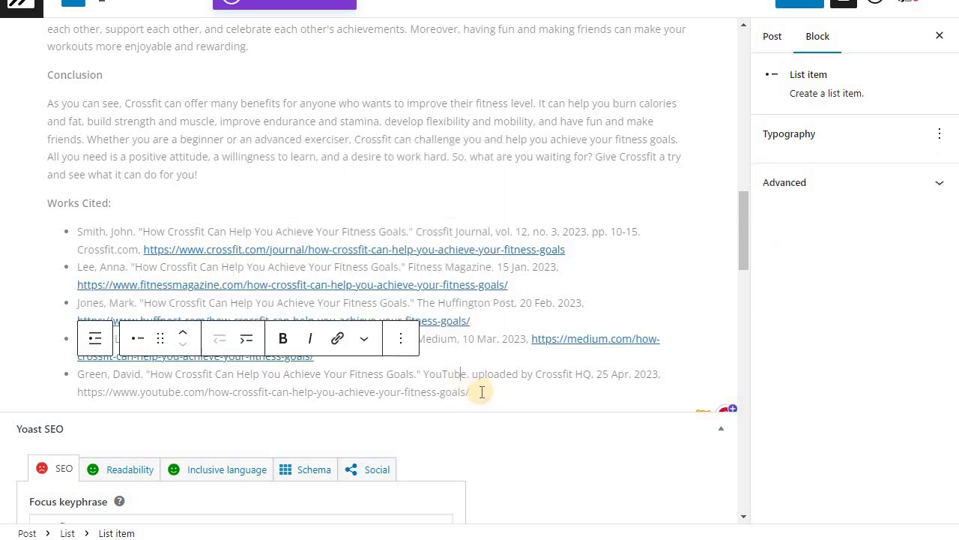
pyautogui.press('BackSpace')
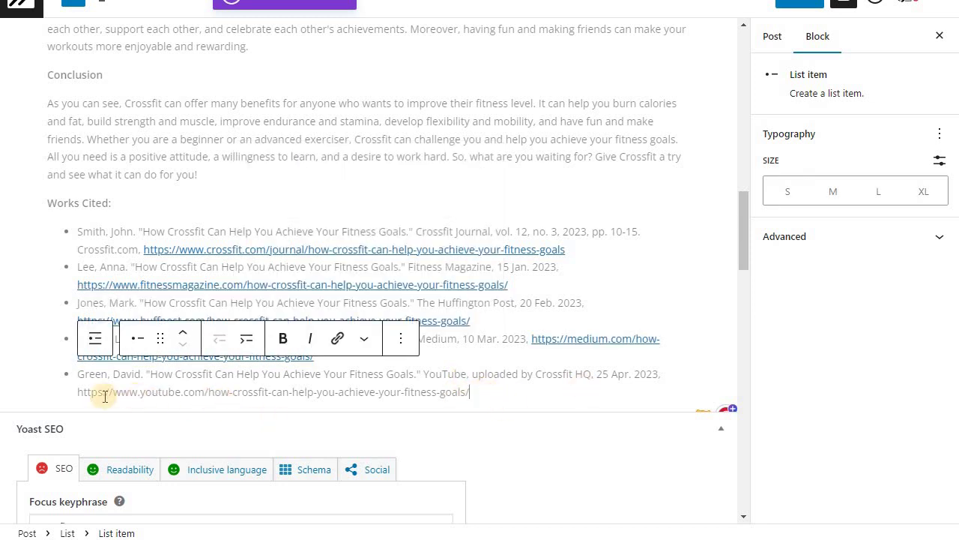
pyautogui.click(76, 395)
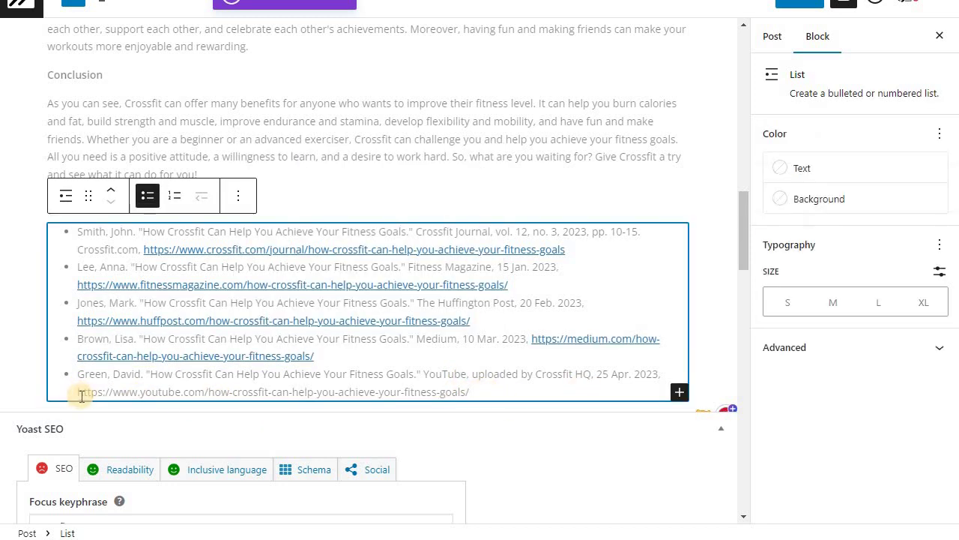
pyautogui.moveTo(78, 393); pyautogui.dragTo(469, 391)
pyautogui.click(338, 342)
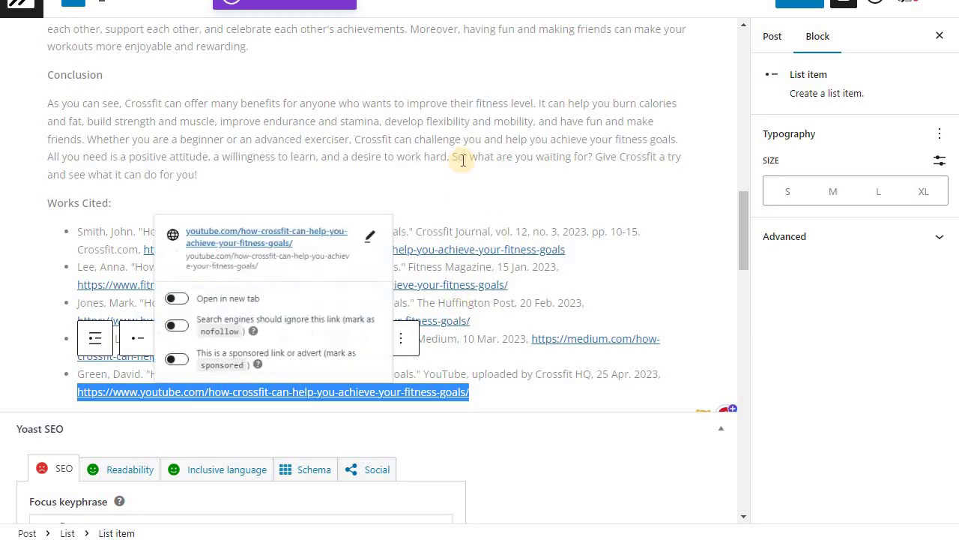
pyautogui.click(459, 158)
# - Look over the linked Works Cited list and the closing sections of the post
pyautogui.scroll(-3, 375, 247)
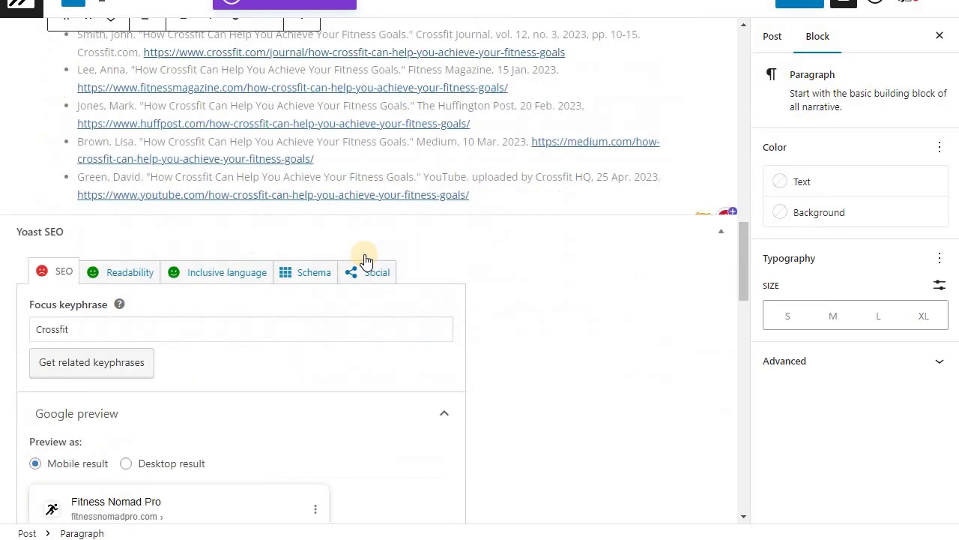
pyautogui.click(517, 96)
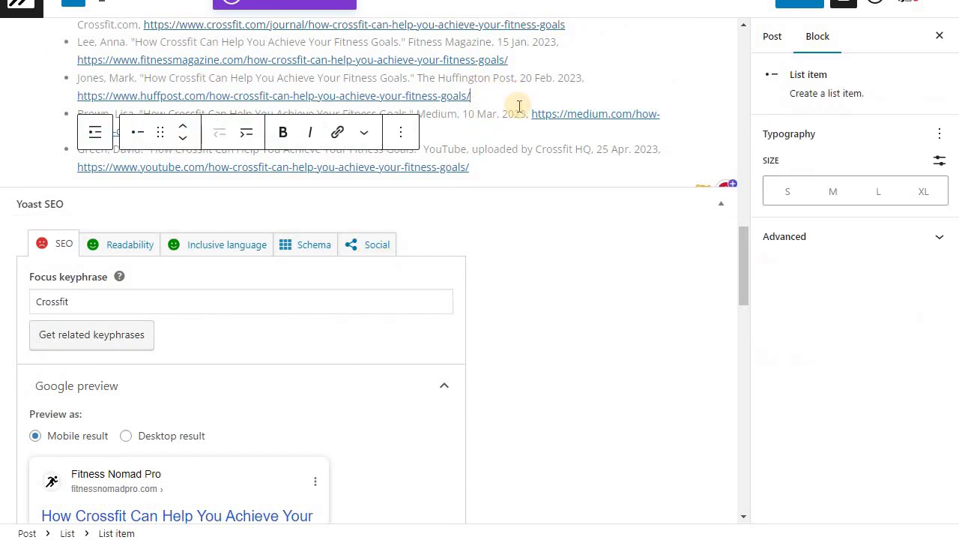
pyautogui.scroll(2, 522, 115)
pyautogui.click(363, 81)
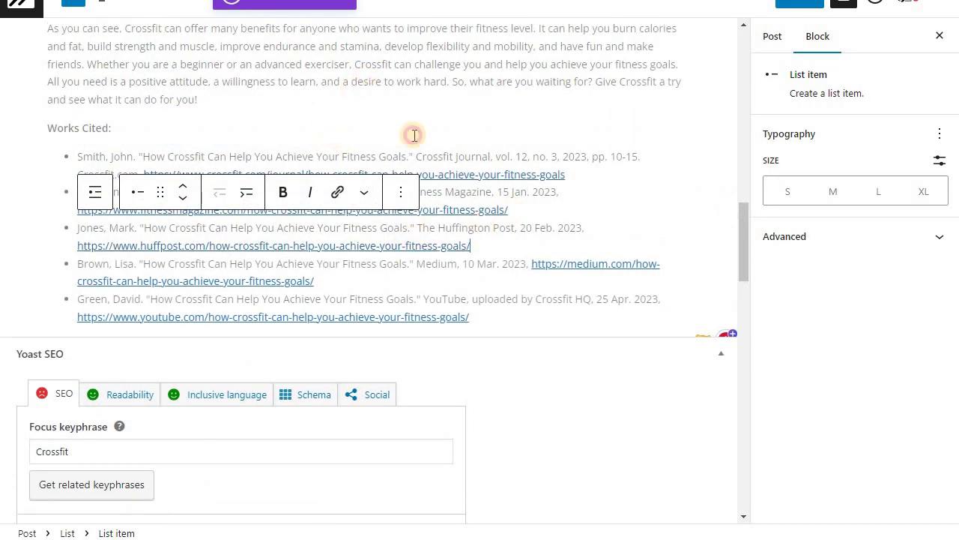
pyautogui.scroll(4, 435, 180)
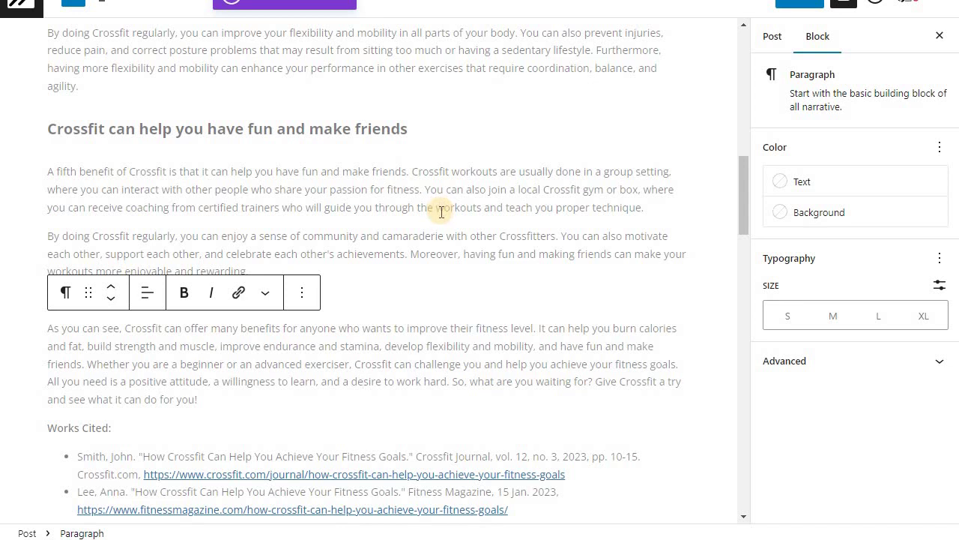
pyautogui.scroll(-4, 424, 374)
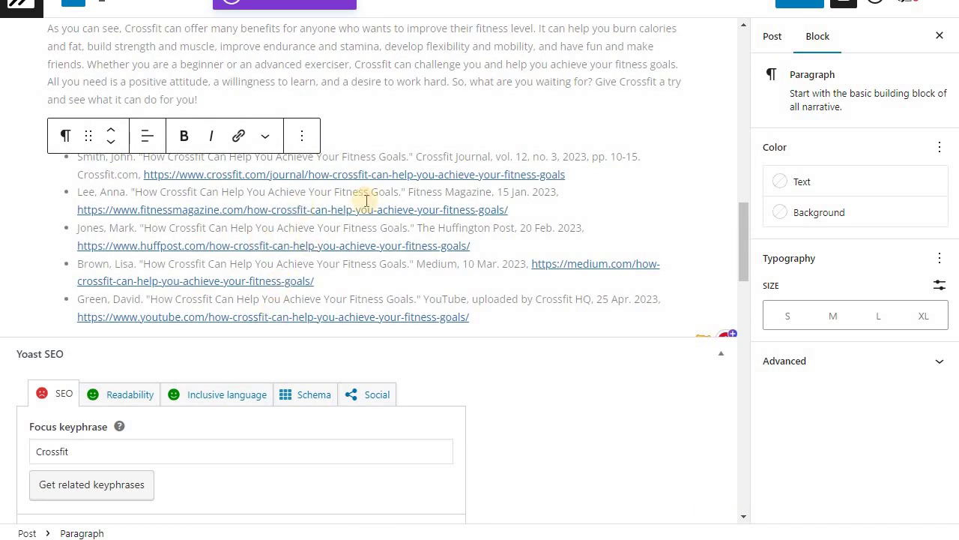
# - Link "workouts" in the flexibility and mobility section to the post "What is the best time of day for workouts?", opening in a new tab
pyautogui.scroll(5, 434, 275)
pyautogui.scroll(2, 435, 277)
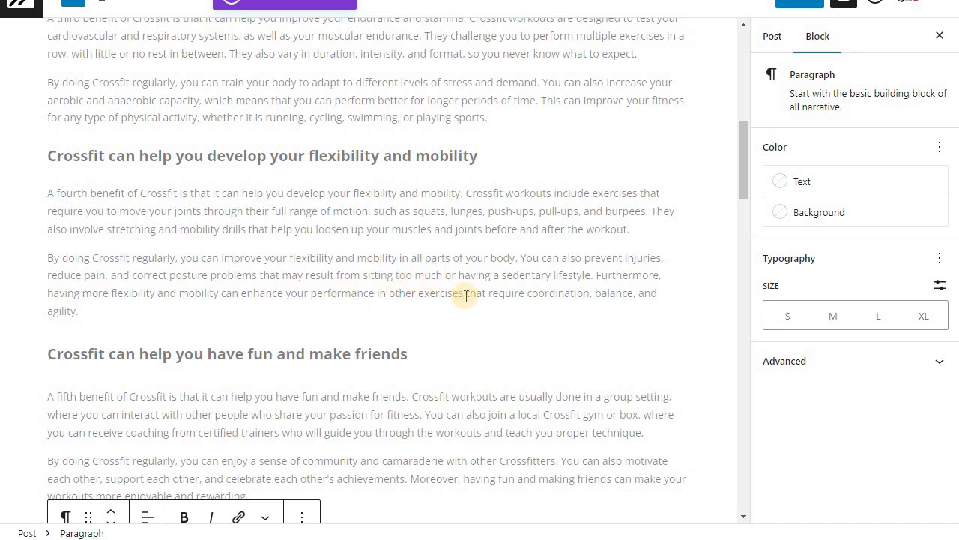
pyautogui.moveTo(509, 192); pyautogui.dragTo(545, 193)
pyautogui.click(542, 193)
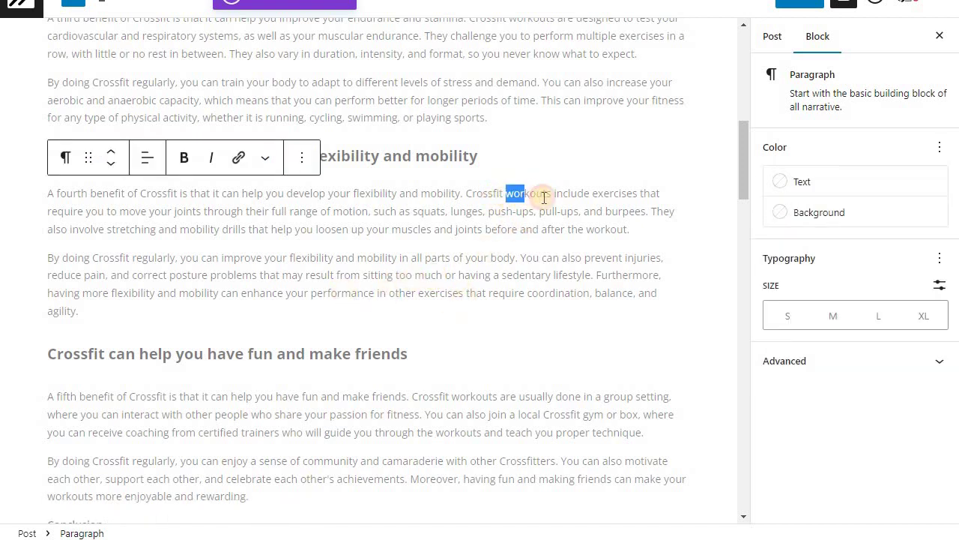
pyautogui.rightClick(561, 199)
pyautogui.click(588, 251)
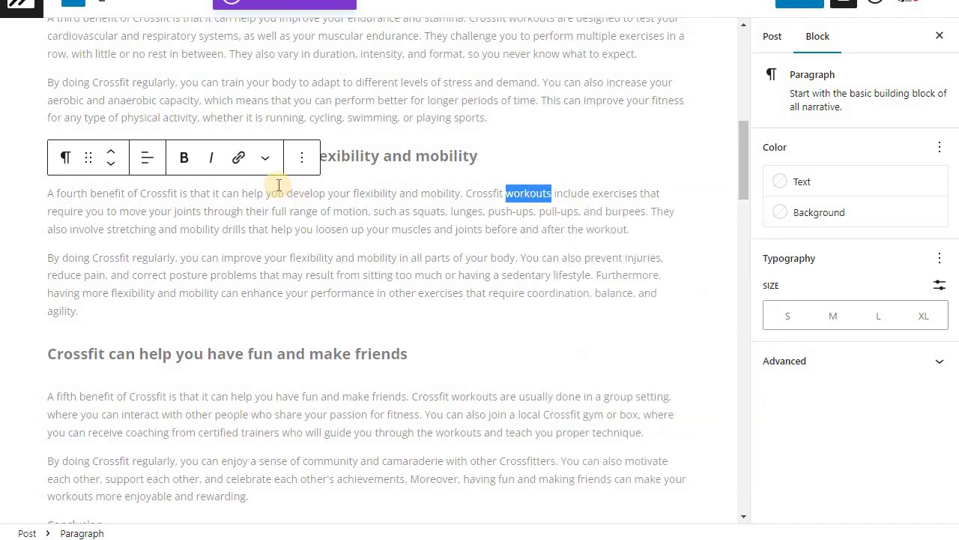
pyautogui.click(239, 159)
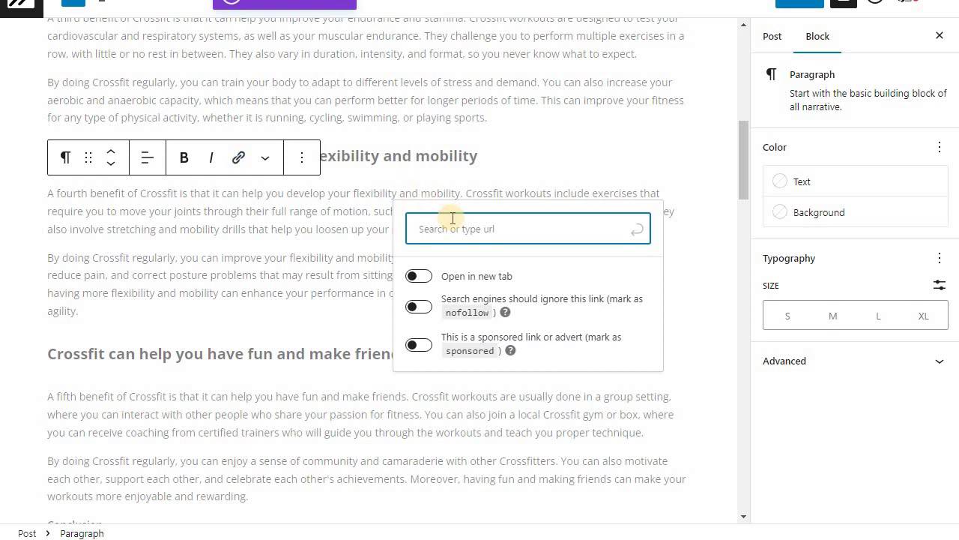
pyautogui.hotkey('ctrl', 'v')
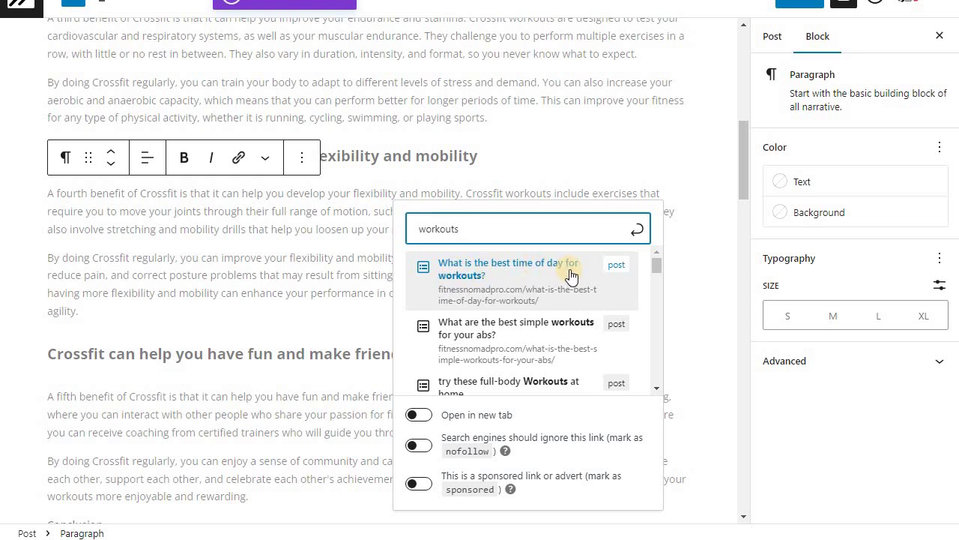
pyautogui.click(419, 415)
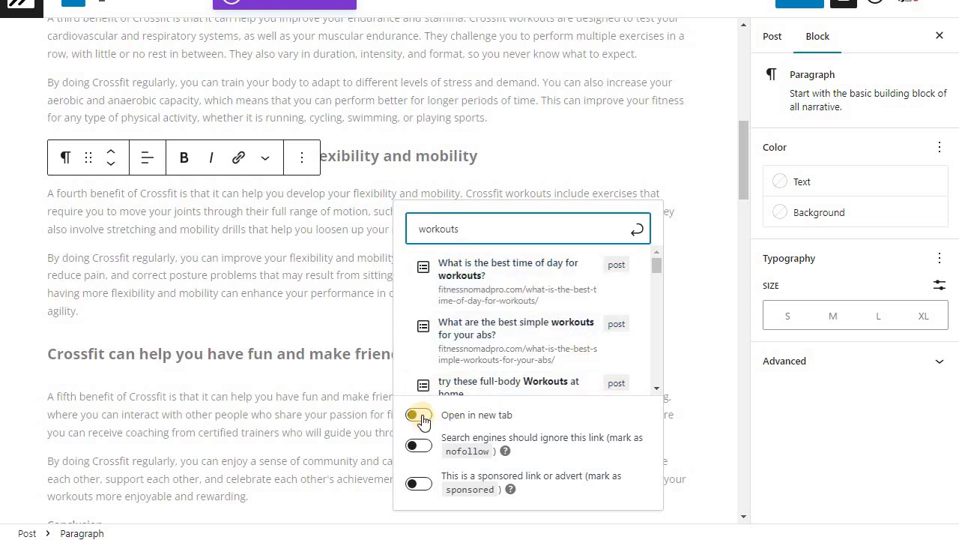
pyautogui.click(458, 283)
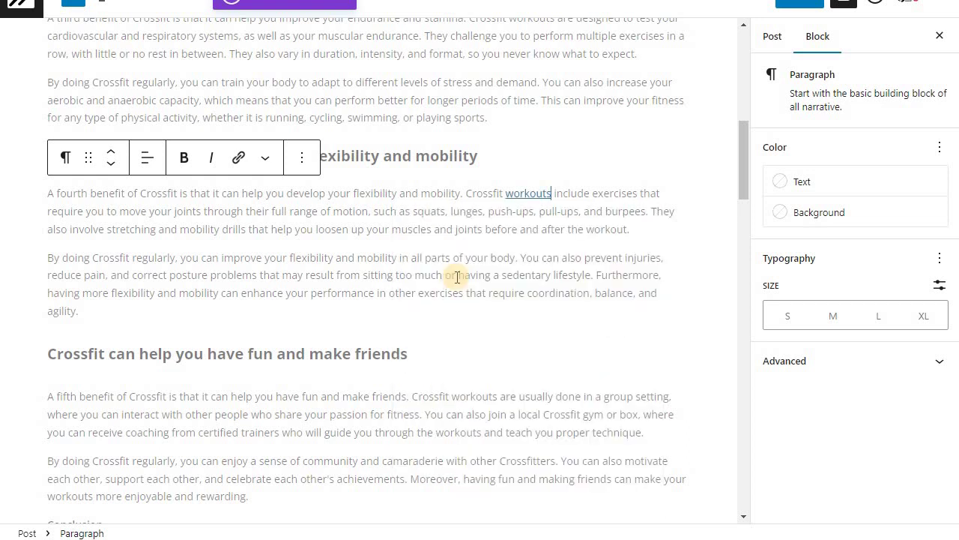
pyautogui.click(553, 155)
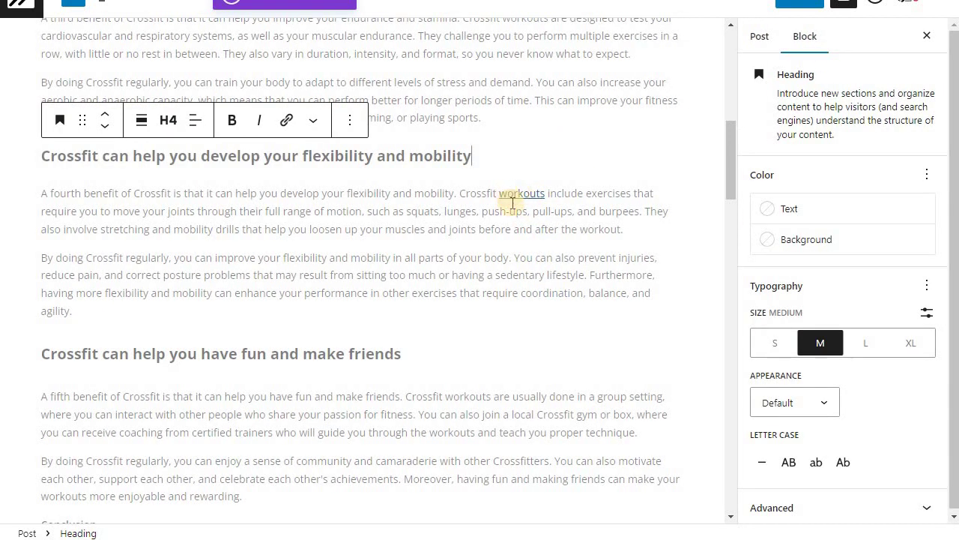
# - Apply the correction "body weight" in the strength and muscle section and check the flagged "day," in the opening paragraph
pyautogui.scroll(8, 480, 247)
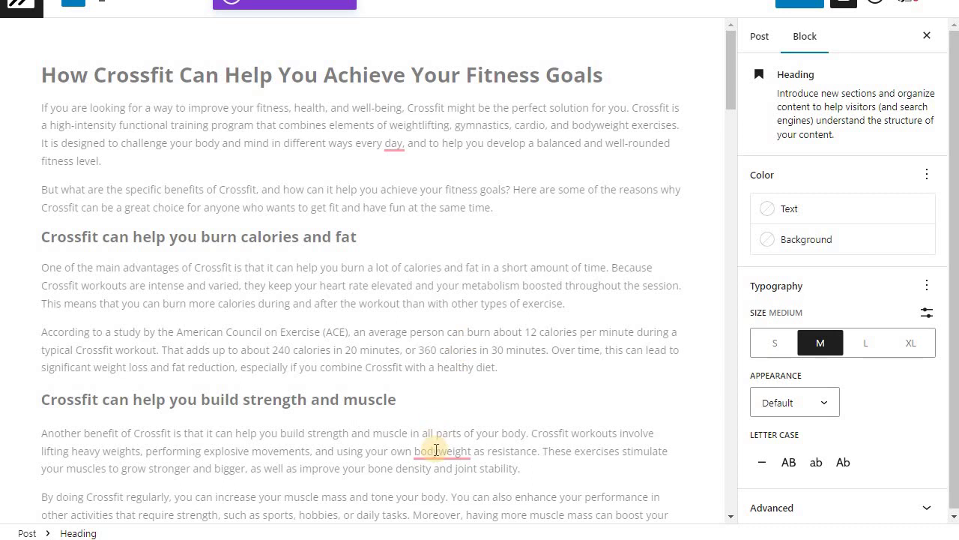
pyautogui.moveTo(436, 449)
pyautogui.click(465, 365)
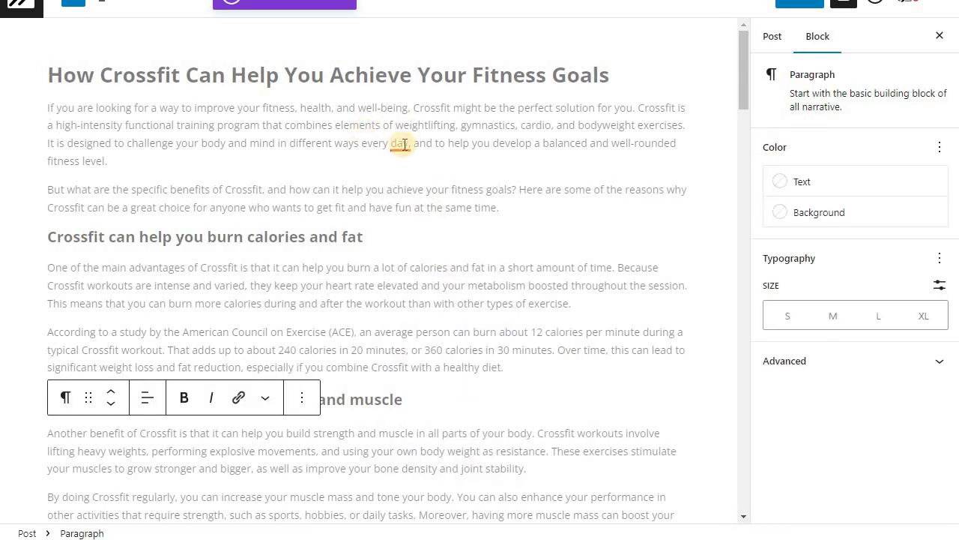
pyautogui.moveTo(402, 145)
pyautogui.click(575, 183)
# - Review the problems and improvements in the Yoast SEO analysis for the focus keyphrase "Crossfit"
pyautogui.scroll(-3, 394, 313)
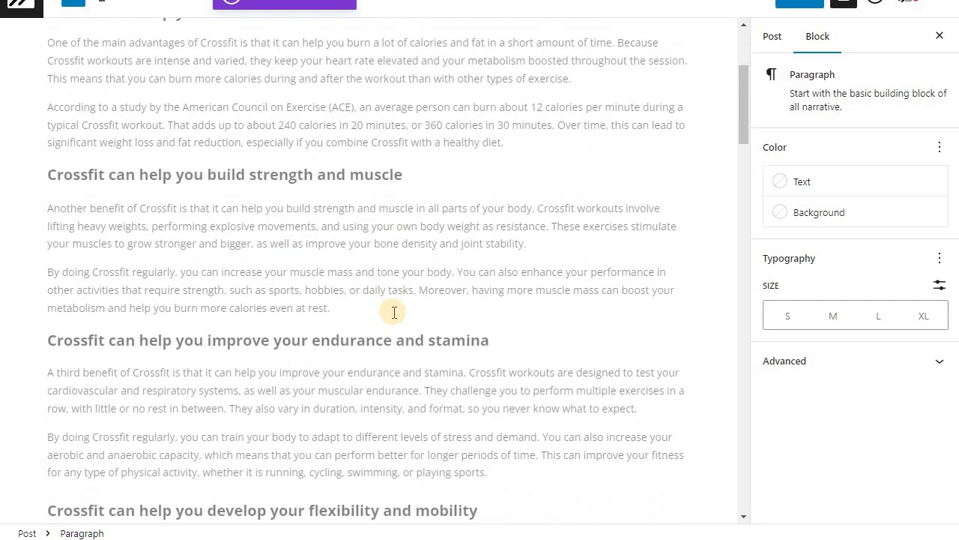
pyautogui.scroll(-12, 394, 312)
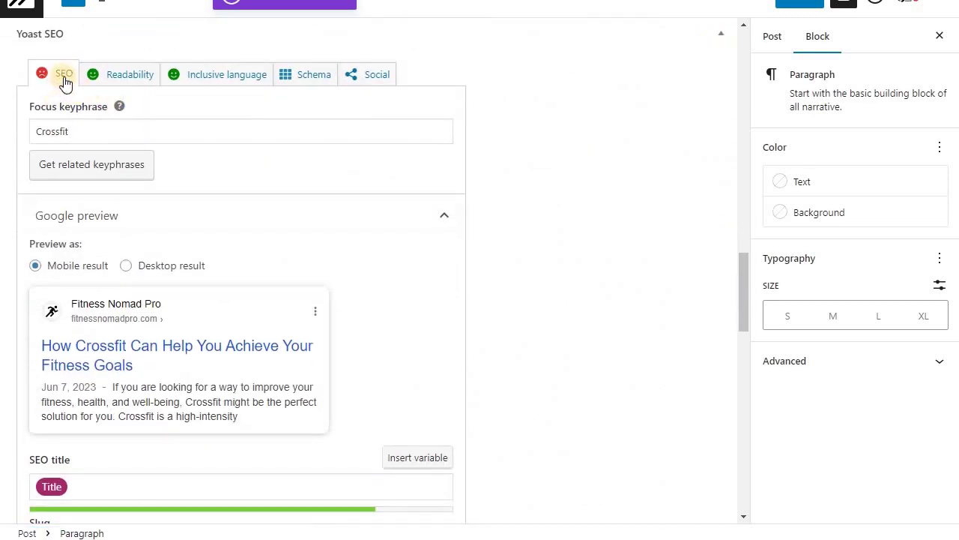
pyautogui.scroll(1, 322, 184)
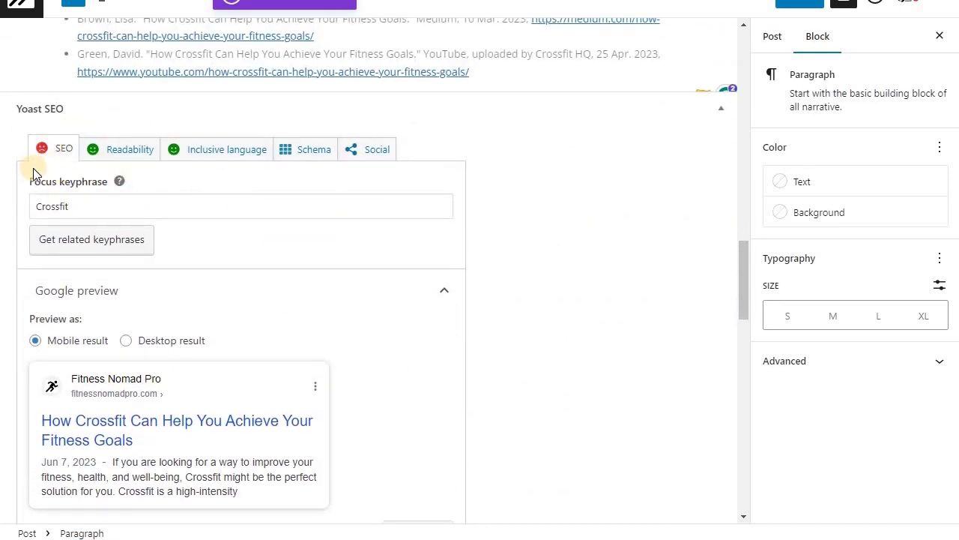
pyautogui.scroll(-10, 171, 248)
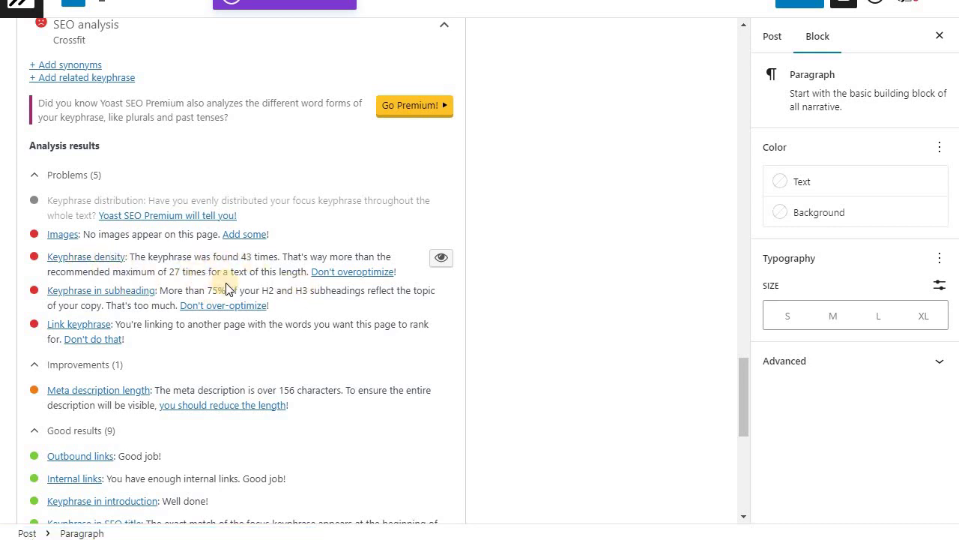
pyautogui.scroll(15, 432, 417)
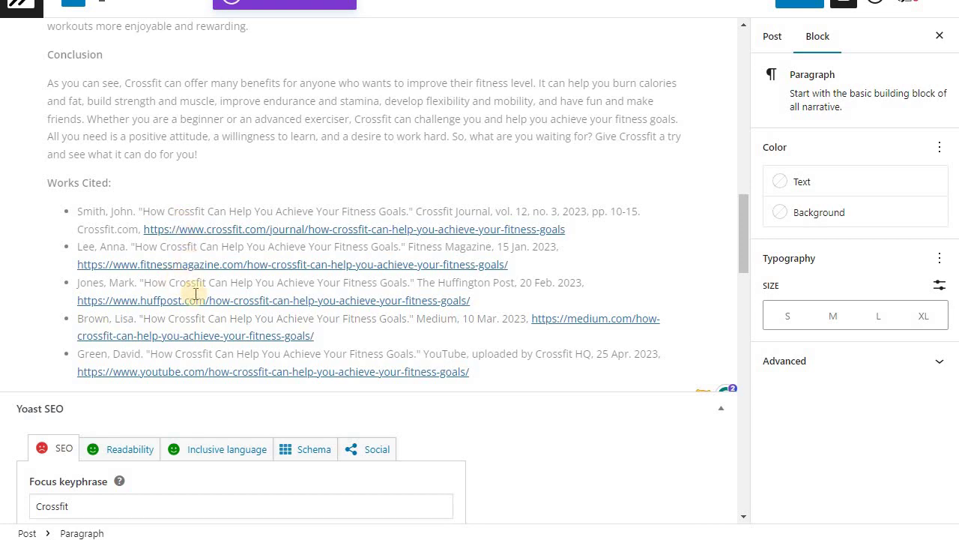
# - Read through the post's headings and paragraphs to see how often the keyphrase "Crossfit" is used
pyautogui.scroll(5, 234, 427)
pyautogui.scroll(-2, 215, 445)
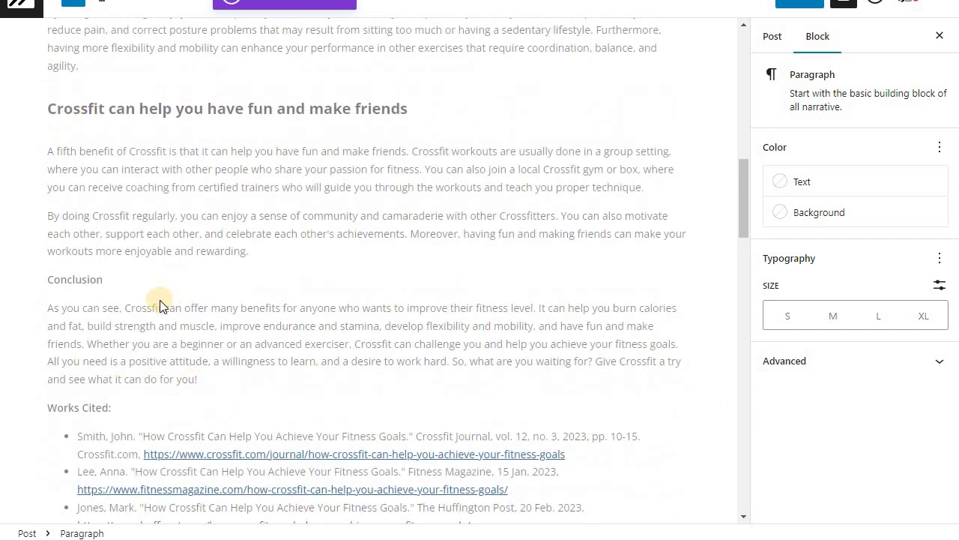
pyautogui.scroll(2, 255, 307)
pyautogui.scroll(10, 274, 326)
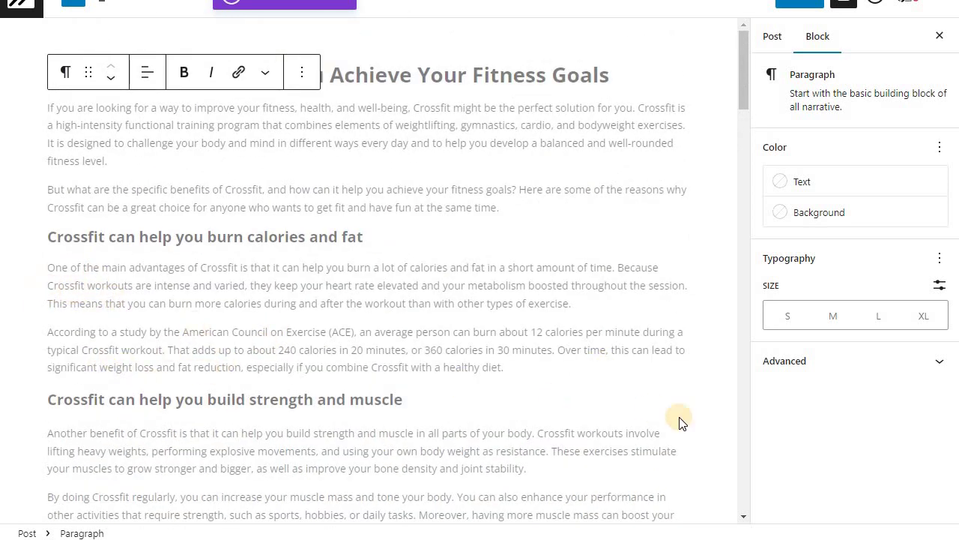
pyautogui.scroll(-2, 653, 409)
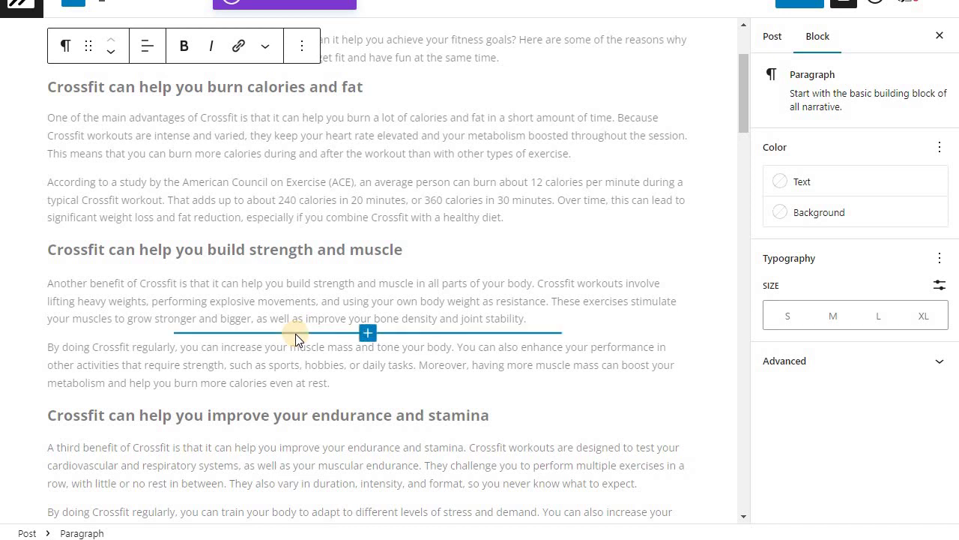
pyautogui.scroll(-3, 465, 332)
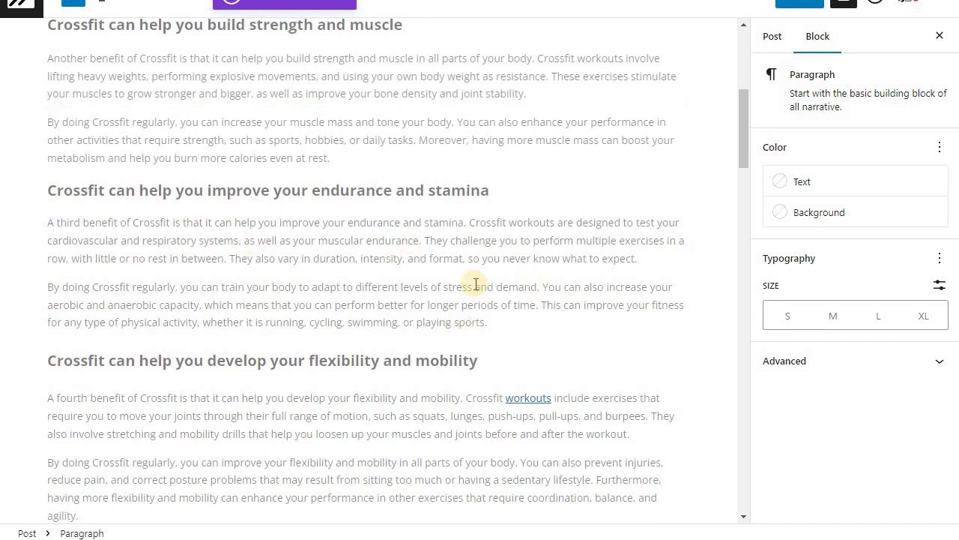
pyautogui.scroll(-5, 434, 241)
pyautogui.scroll(-15, 490, 274)
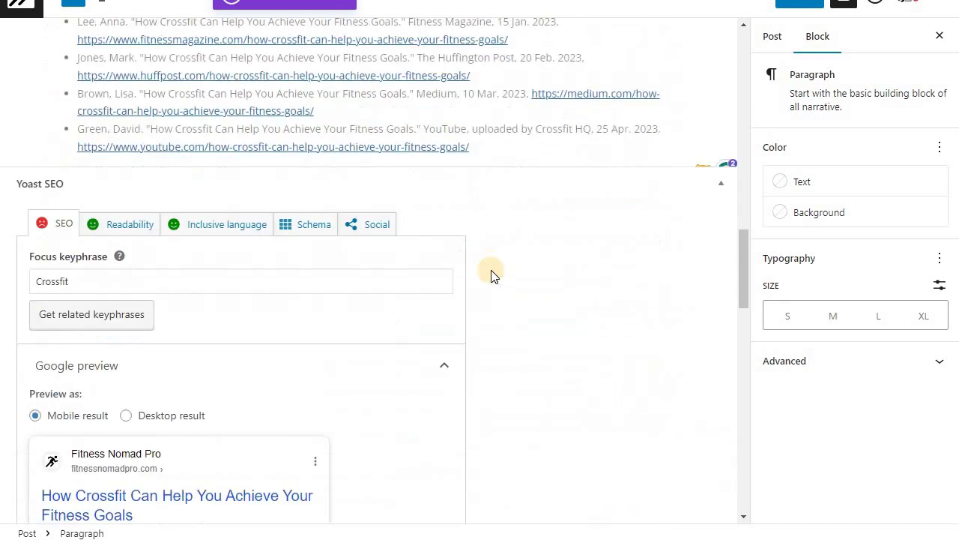
# - Check the Google preview fields in Yoast SEO and save the post as a draft
pyautogui.scroll(5, 460, 285)
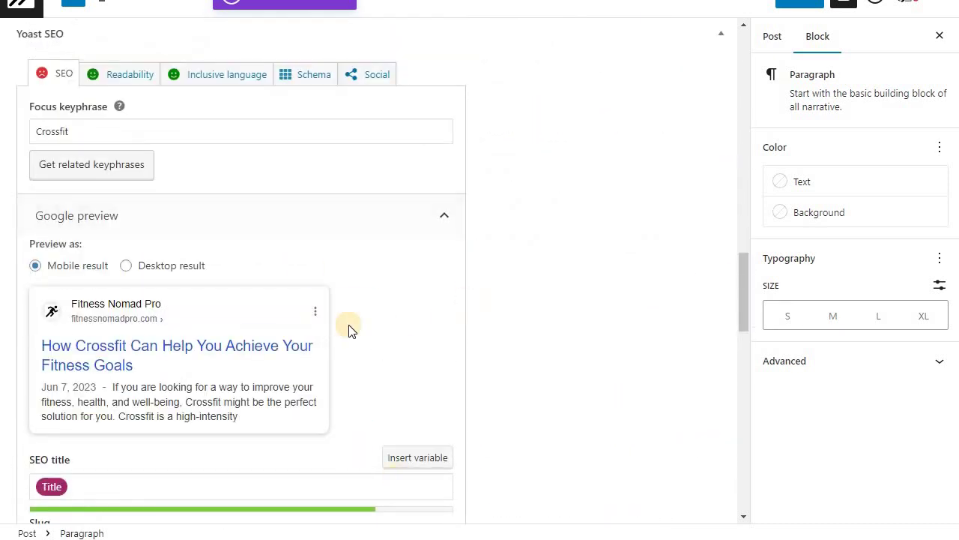
pyautogui.scroll(-2, 185, 358)
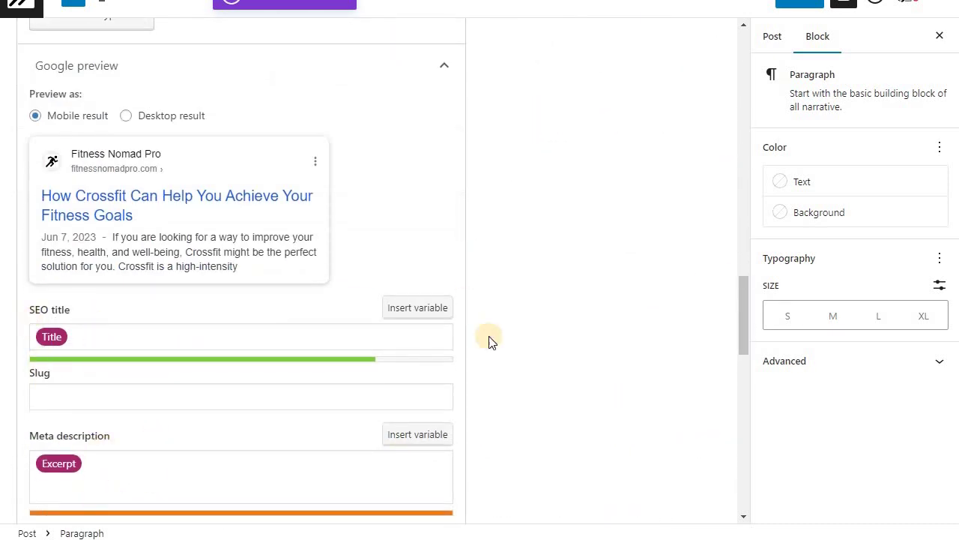
pyautogui.click(691, 11)
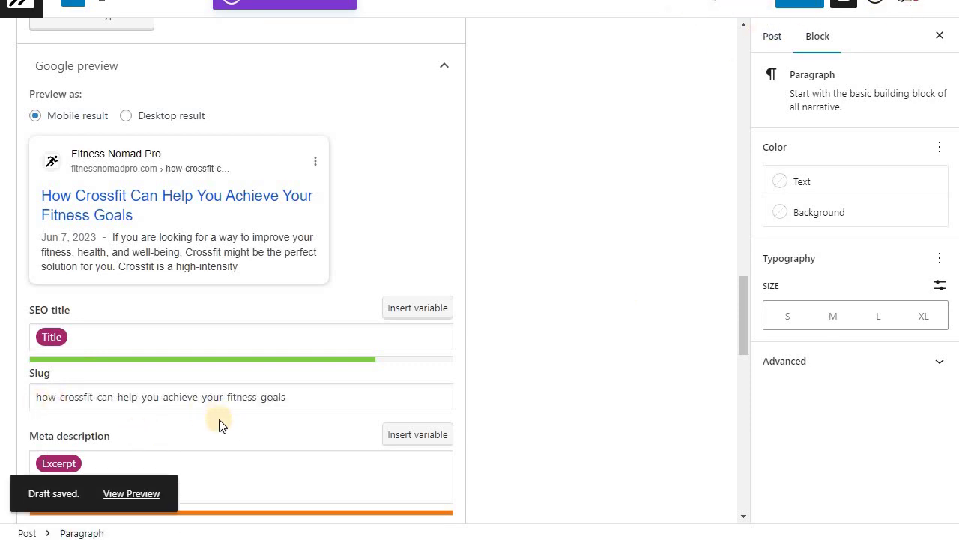
# - Check the slug and the meta description's Excerpt variable, comparing them with the post's text
pyautogui.scroll(-4, 232, 408)
pyautogui.scroll(2, 250, 379)
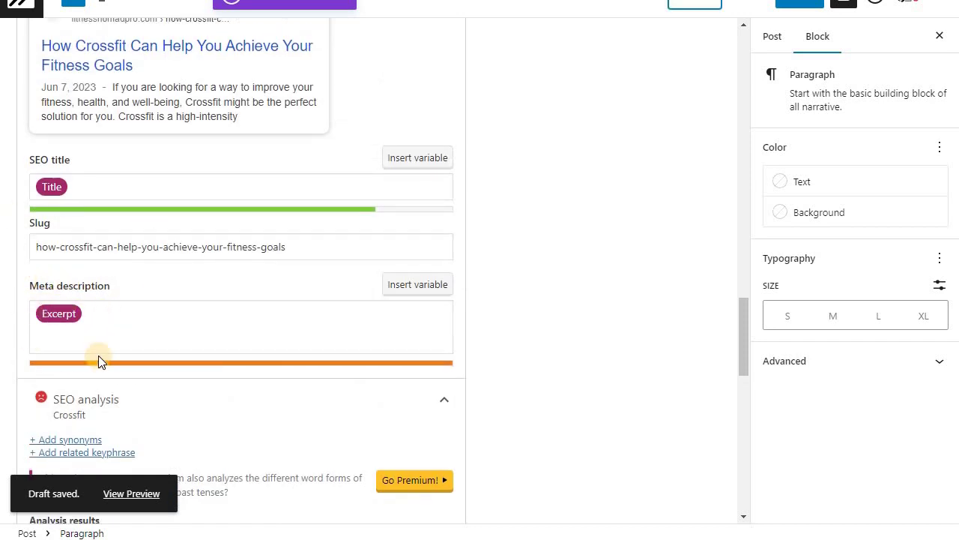
pyautogui.click(63, 315)
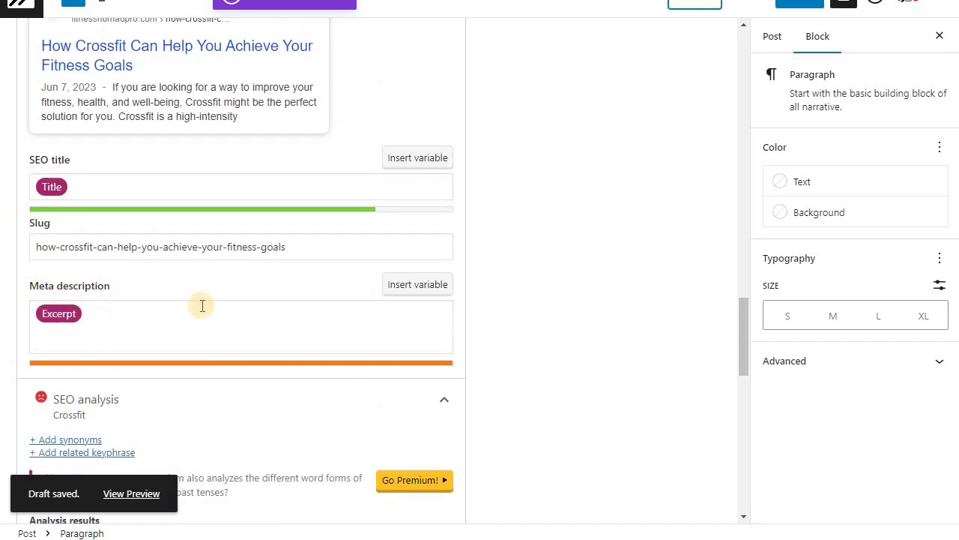
pyautogui.scroll(5, 242, 332)
pyautogui.scroll(-4, 247, 349)
pyautogui.scroll(10, 321, 499)
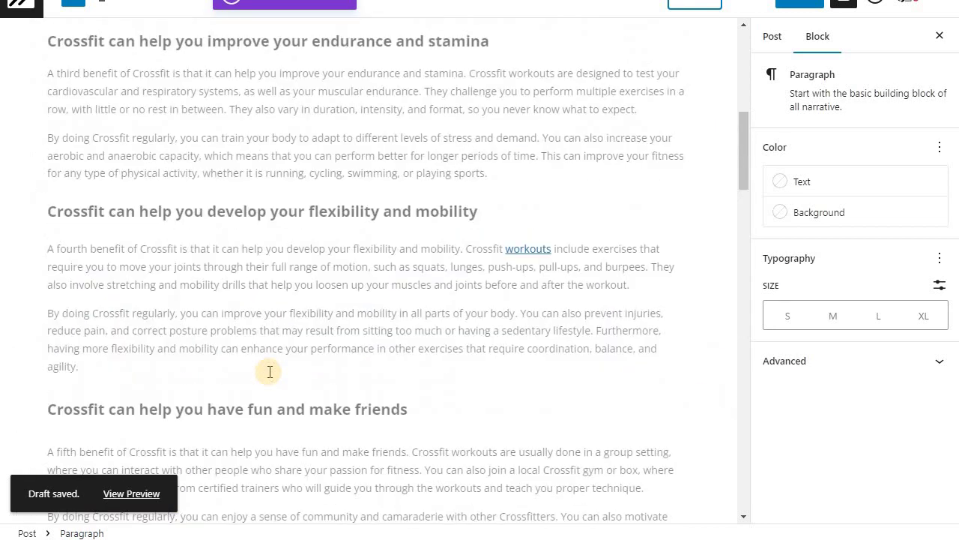
pyautogui.scroll(10, 269, 372)
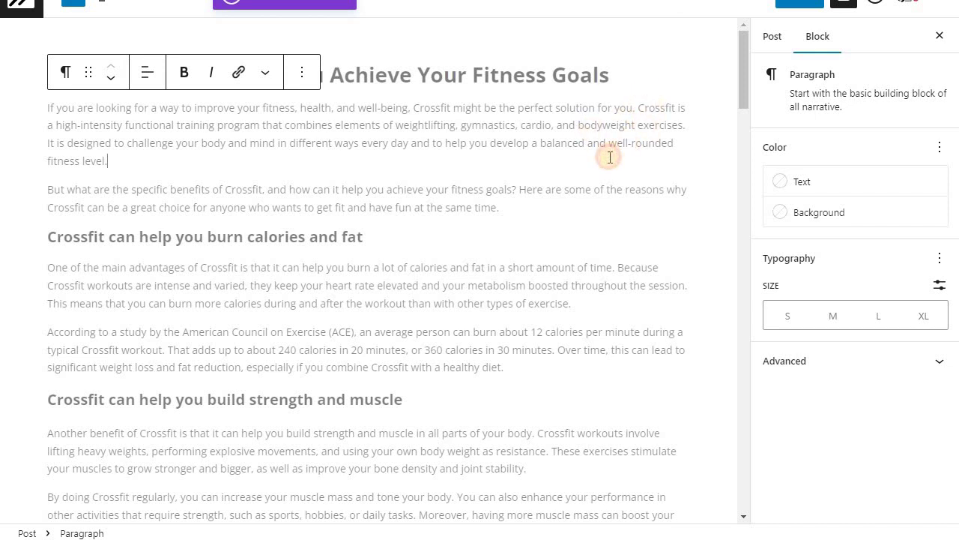
# - Compare the repeated "Crossfit" in the opening paragraph with the keyphrase density analysis, and open the post settings
pyautogui.moveTo(638, 109); pyautogui.dragTo(679, 109)
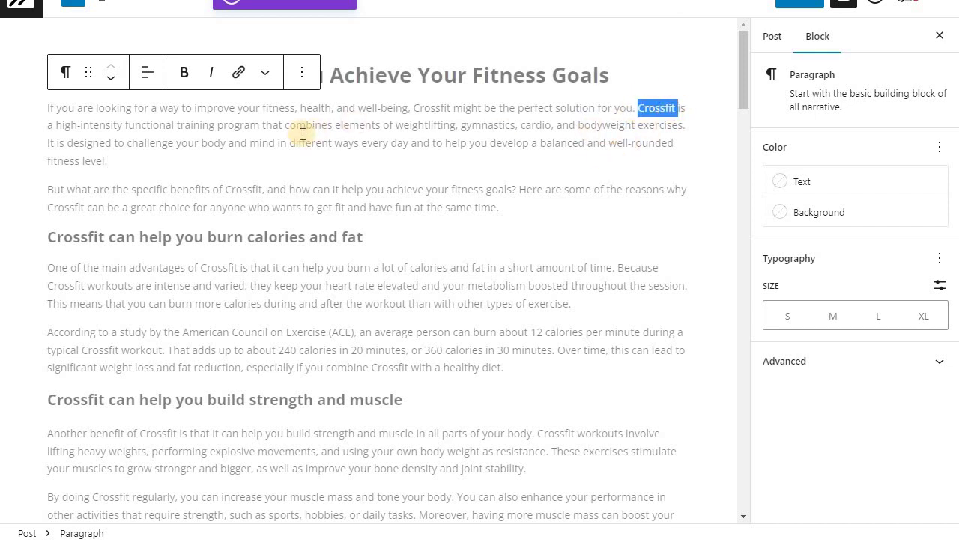
pyautogui.click(495, 109)
pyautogui.scroll(-20, 315, 217)
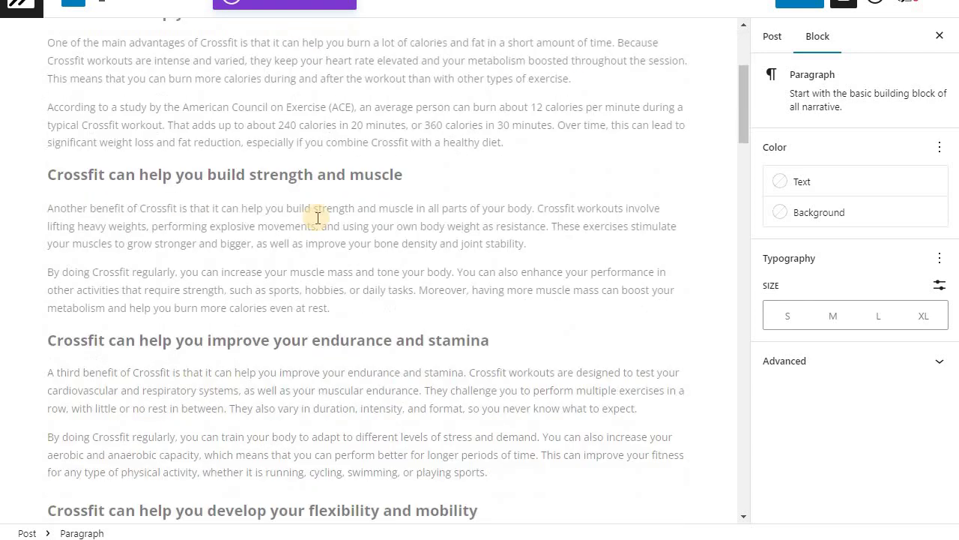
pyautogui.scroll(-5, 323, 214)
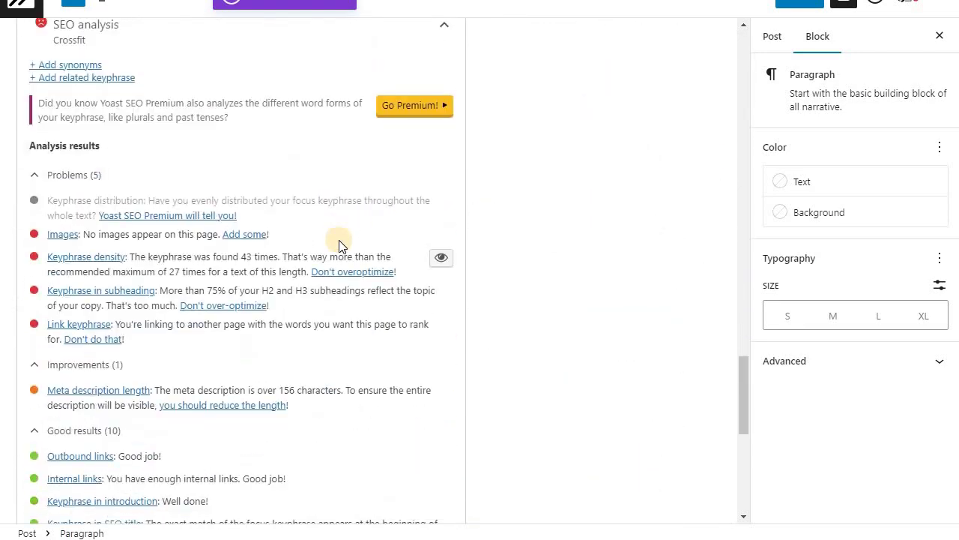
pyautogui.scroll(20, 339, 284)
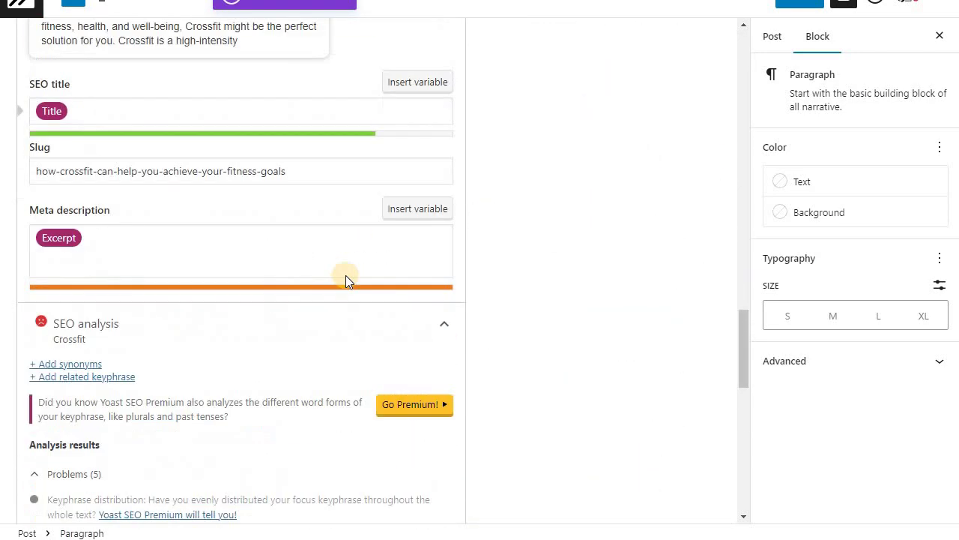
pyautogui.scroll(5, 388, 281)
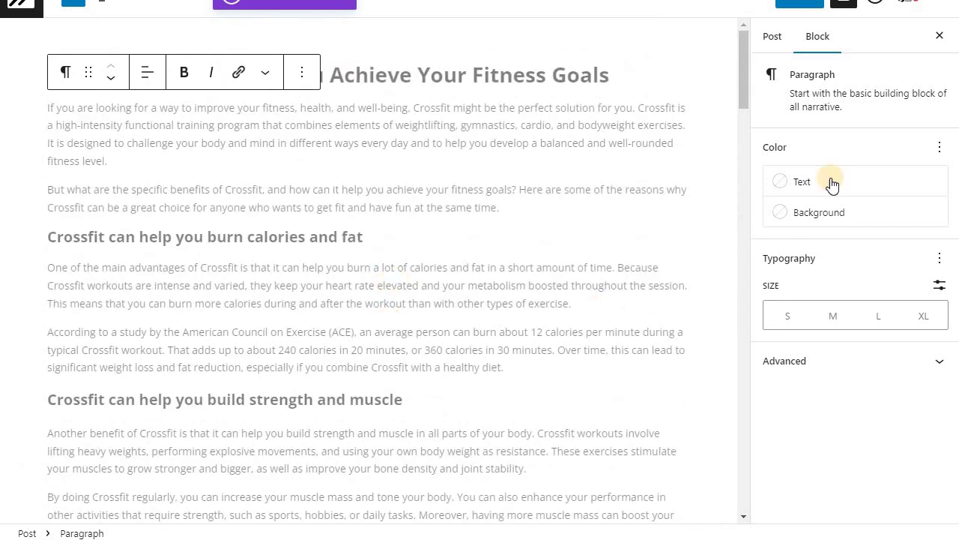
pyautogui.click(761, 37)
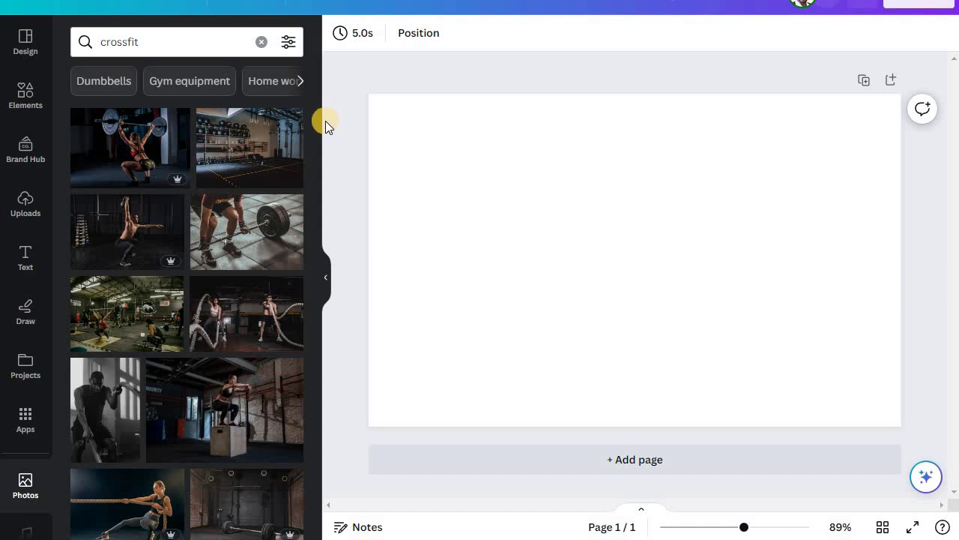
# - Add the photo of a woman pulling a thick rope from the crossfit photo results to the blank page
pyautogui.scroll(-2, 236, 307)
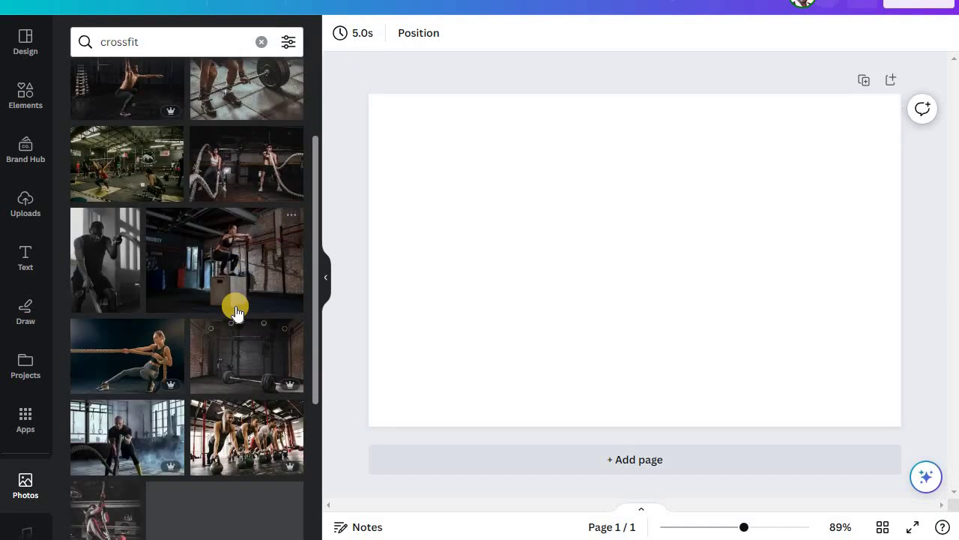
pyautogui.scroll(-2, 213, 328)
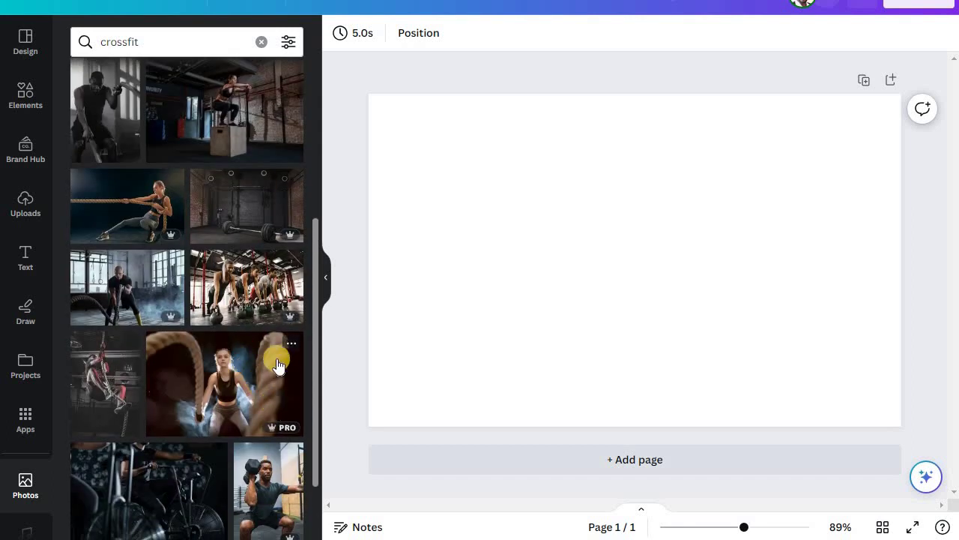
pyautogui.click(125, 223)
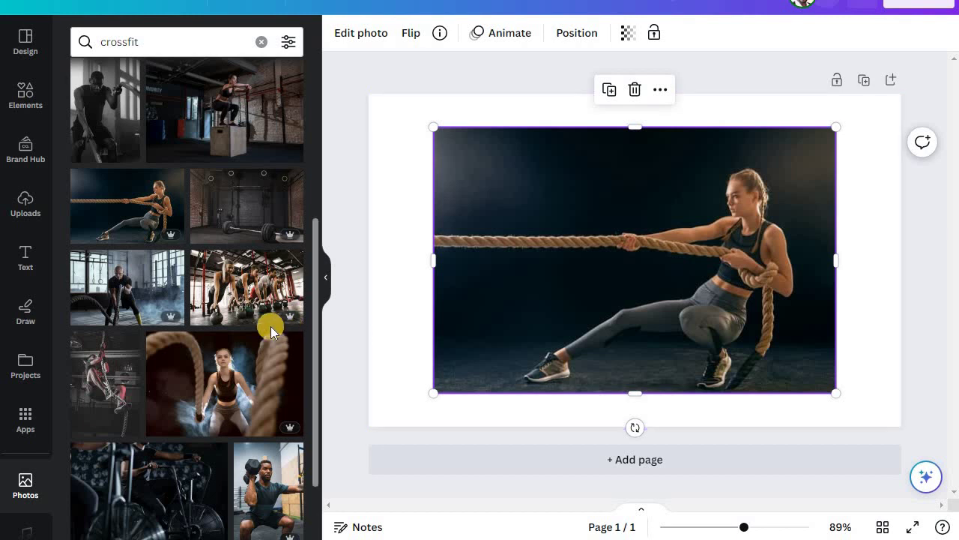
# - Set the rope-pulling photo as the page background so it fills the whole design
pyautogui.scroll(-5, 225, 307)
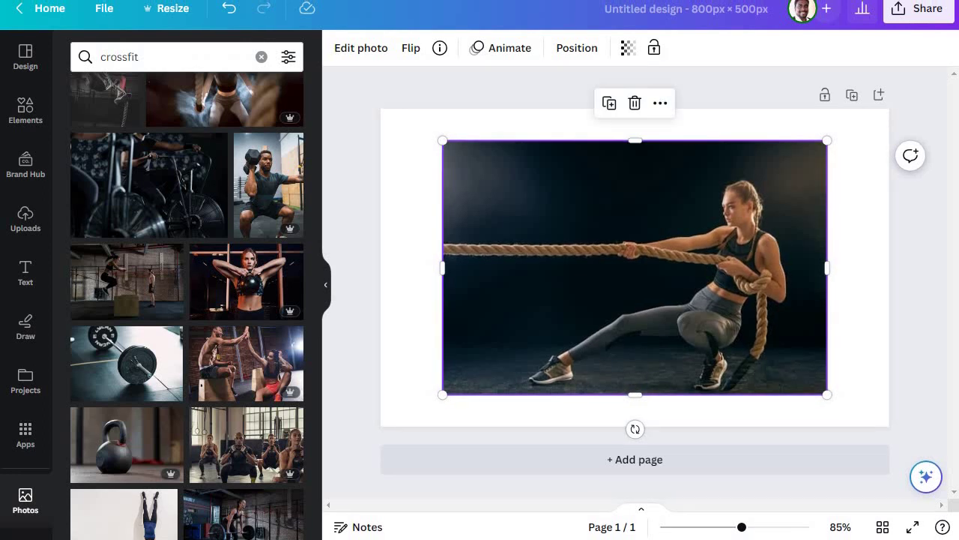
pyautogui.keyDown('ctrl'); pyautogui.scroll(1, 634, 267); pyautogui.keyUp('ctrl')
pyautogui.keyDown('ctrl'); pyautogui.scroll(4, 635, 263); pyautogui.keyUp('ctrl')
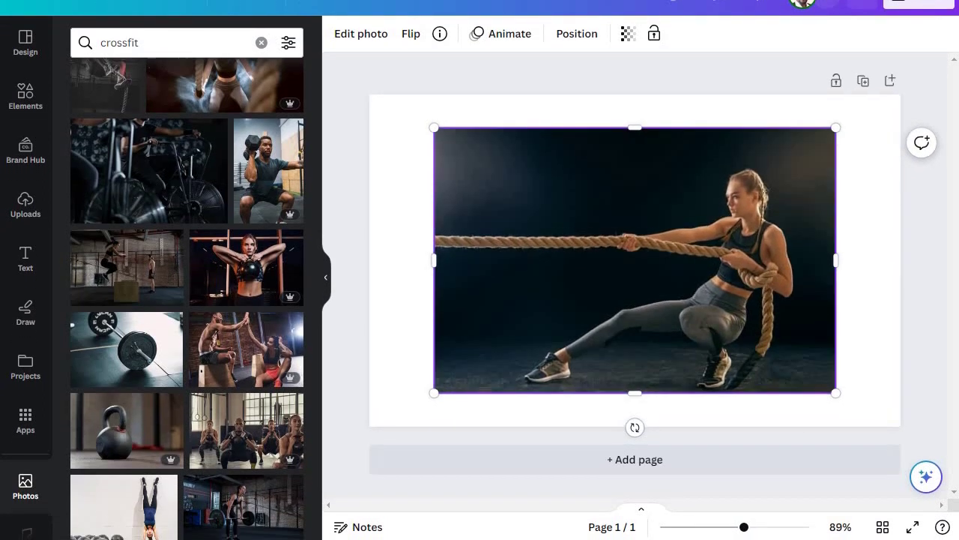
pyautogui.keyDown('ctrl'); pyautogui.scroll(-1, 626, 266); pyautogui.keyUp('ctrl')
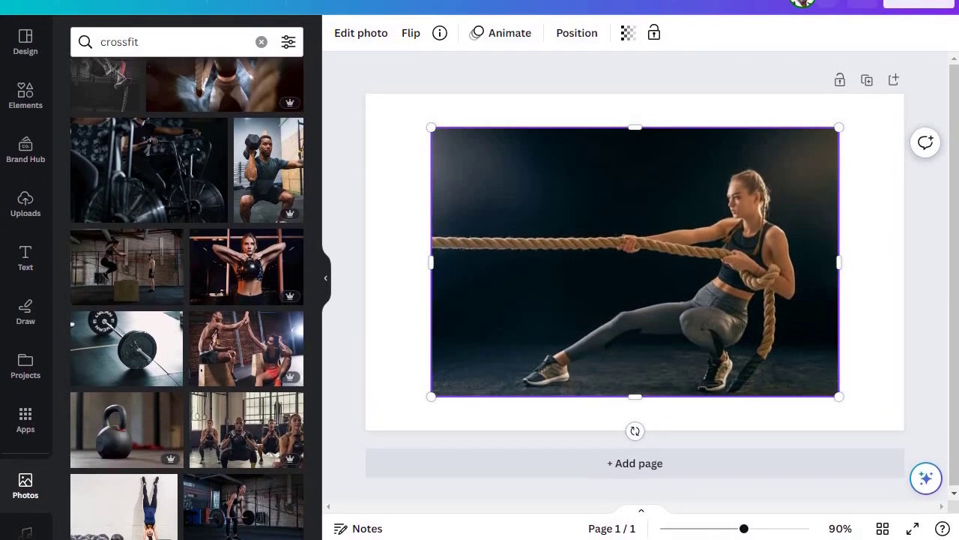
pyautogui.rightClick(619, 266)
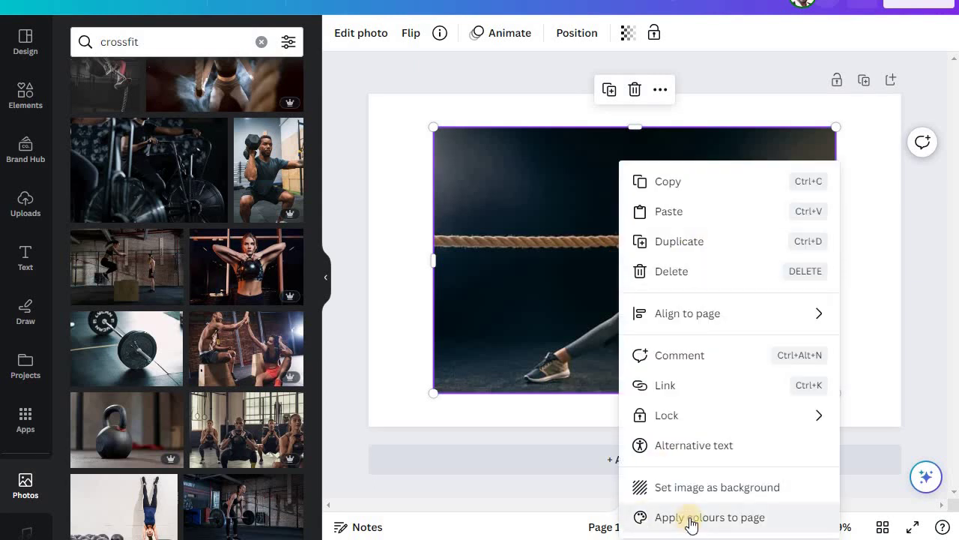
pyautogui.click(692, 487)
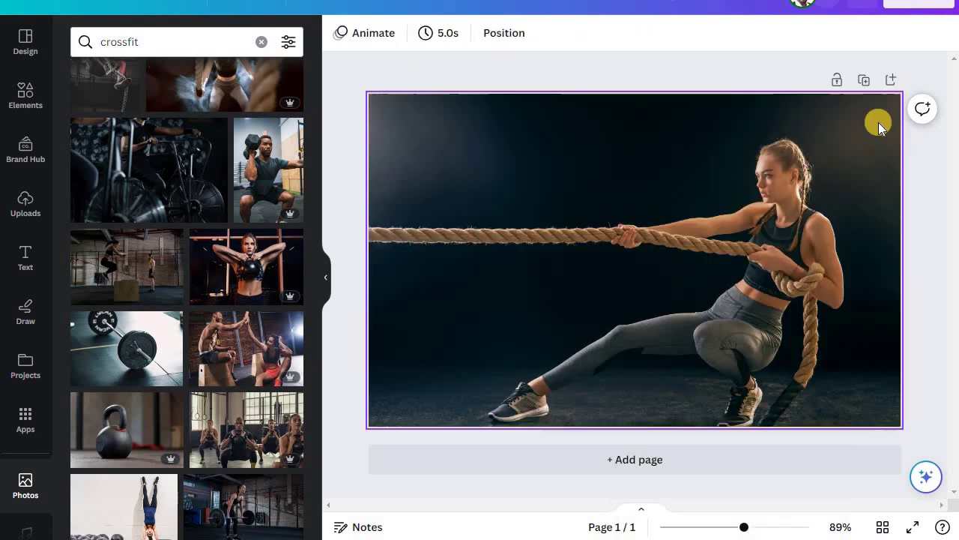
# - Download the design as a JPG with the quality set to 25
pyautogui.click(927, 11)
pyautogui.click(696, 377)
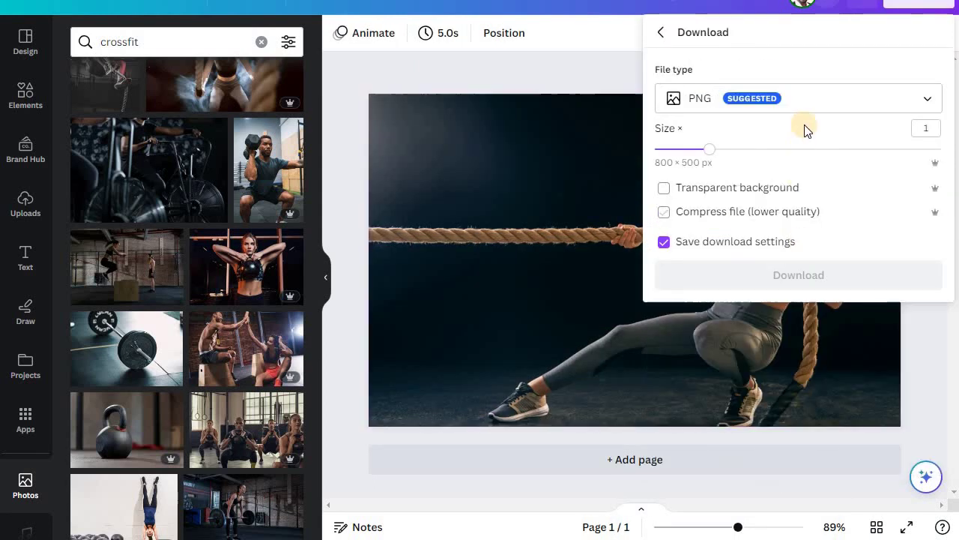
pyautogui.click(727, 99)
pyautogui.click(736, 139)
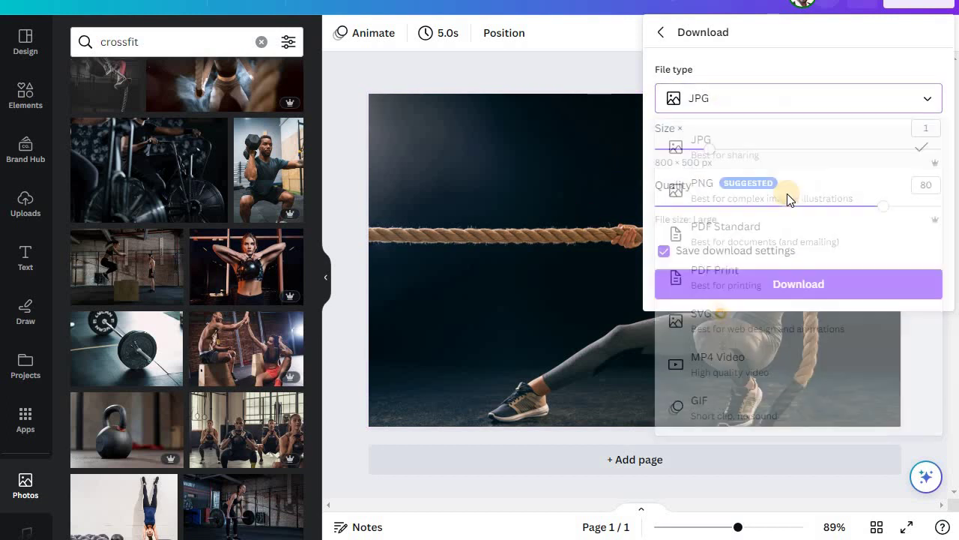
pyautogui.moveTo(767, 210); pyautogui.dragTo(736, 215)
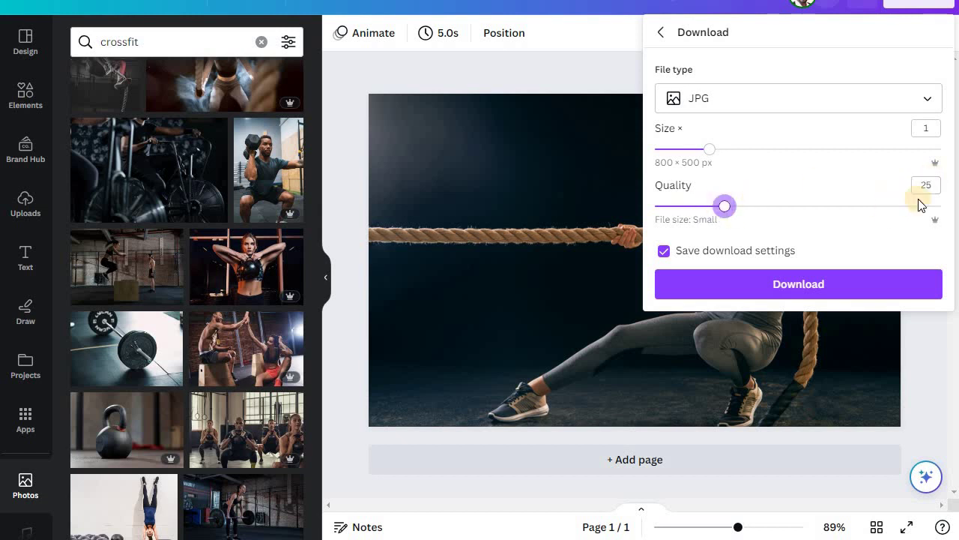
pyautogui.click(817, 288)
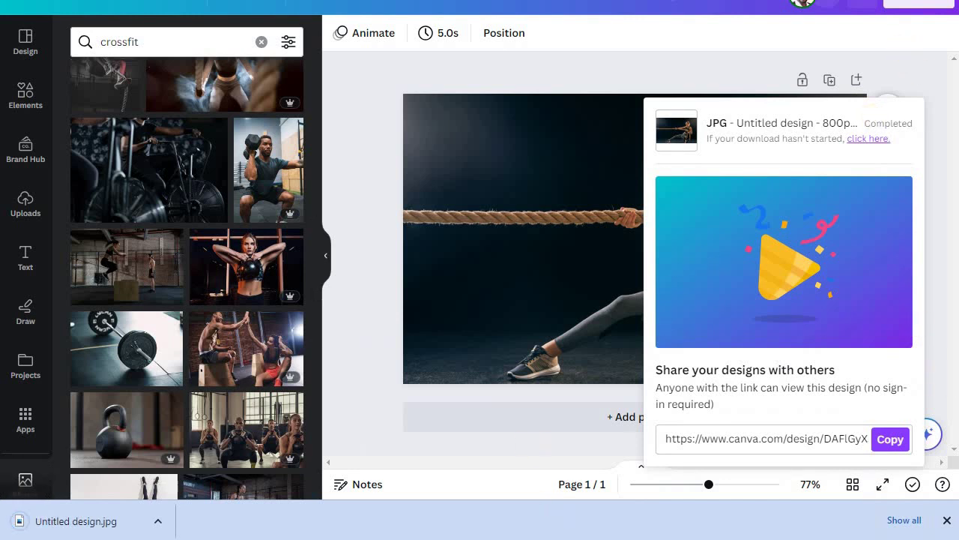
# - Switch to the WordPress featured image library and give the uploaded rope-pulling image the alt text "CrossFit training"
pyautogui.click(948, 520)
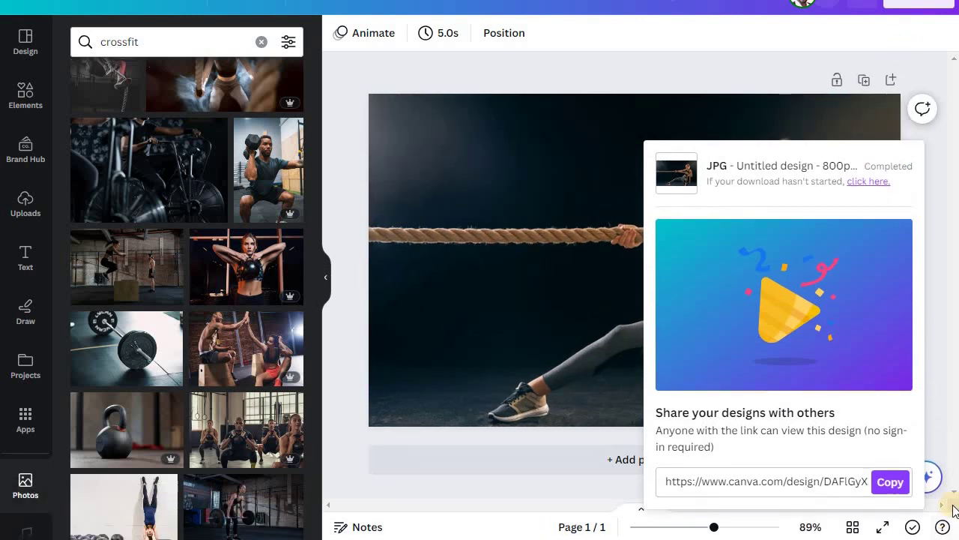
pyautogui.click(772, 79)
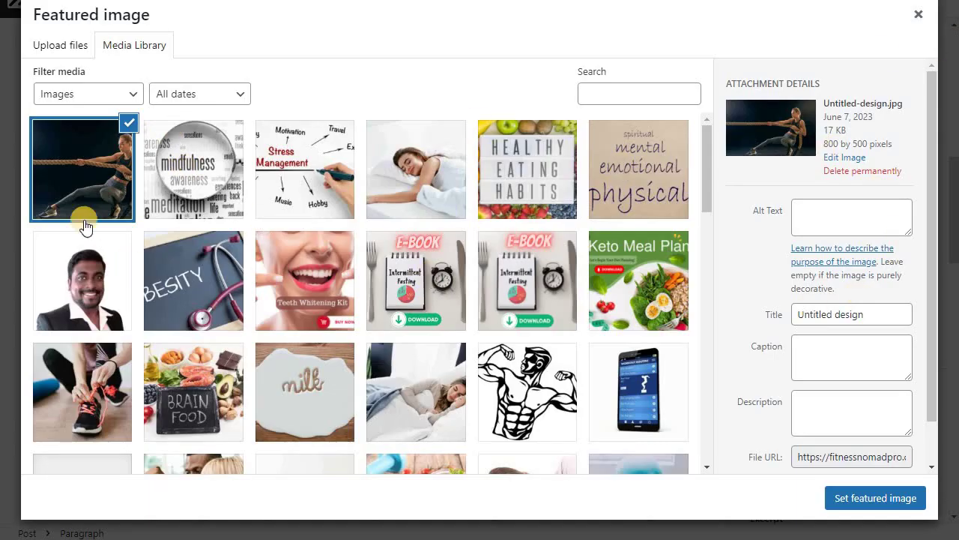
pyautogui.scroll(-3, 448, 287)
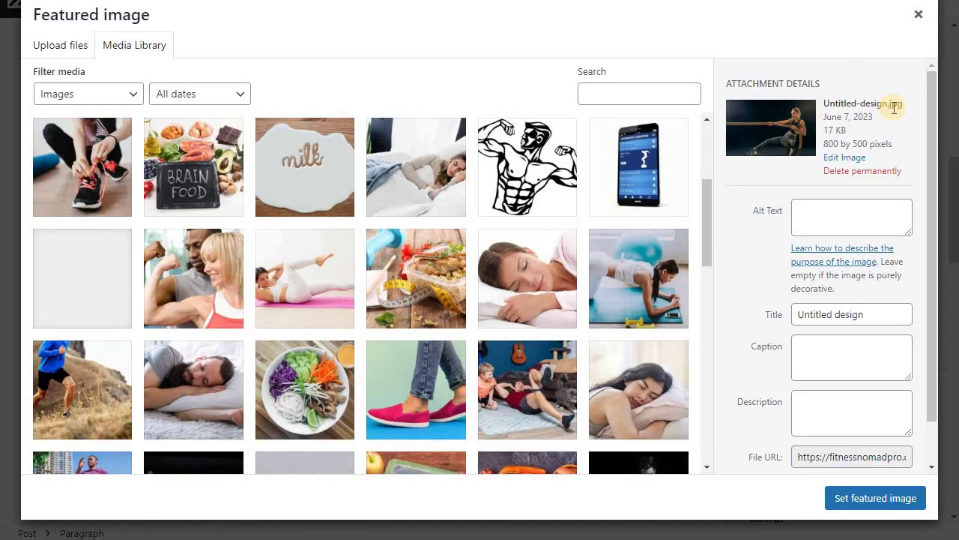
pyautogui.click(836, 219)
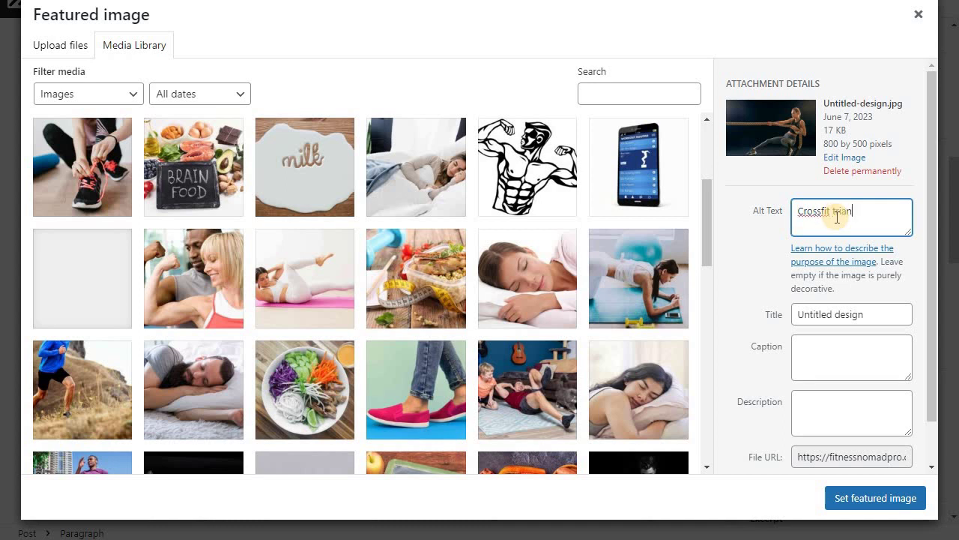
pyautogui.rightClick(838, 211)
pyautogui.click(854, 220)
pyautogui.rightClick(811, 216)
pyautogui.click(853, 230)
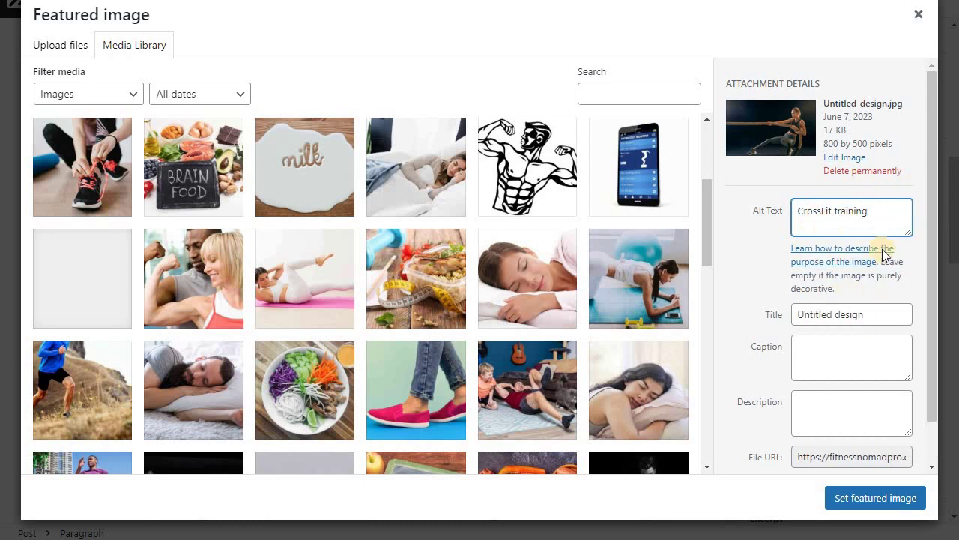
# - Set the rope-pulling image's title to "CrossFit", reusing the word from its alt text, and assign it as the post's featured image
pyautogui.click(884, 211)
pyautogui.moveTo(834, 212); pyautogui.dragTo(799, 212)
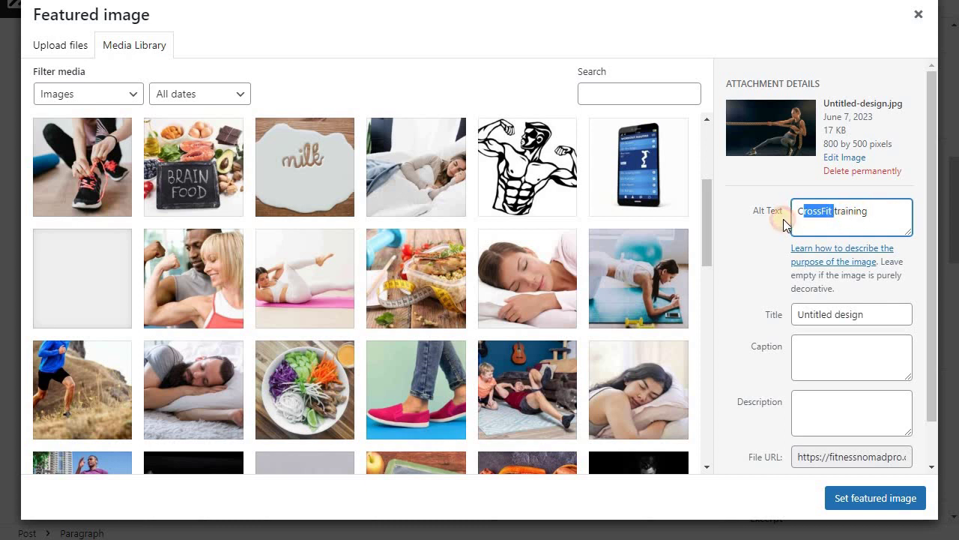
pyautogui.rightClick(799, 212)
pyautogui.click(824, 260)
pyautogui.tripleClick(891, 318)
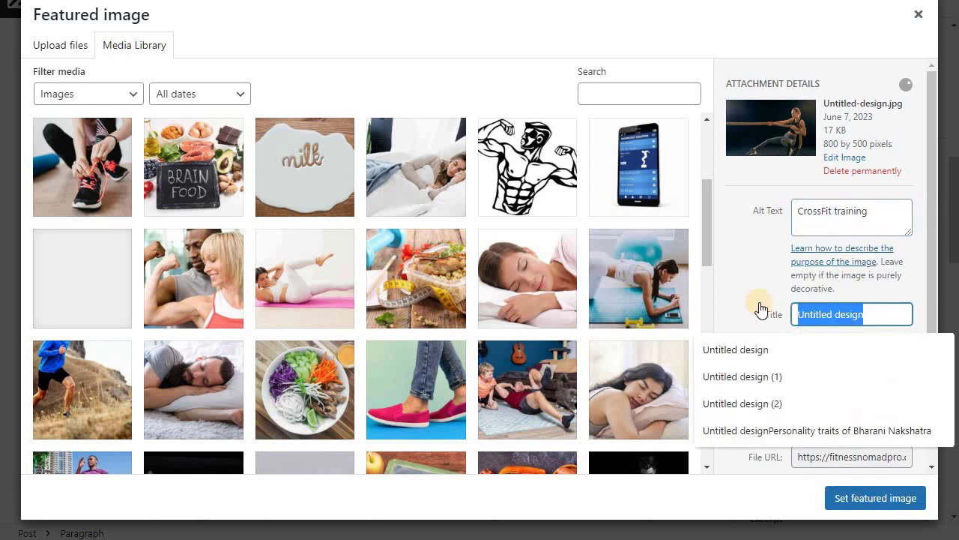
pyautogui.hotkey('ctrl', 'v')
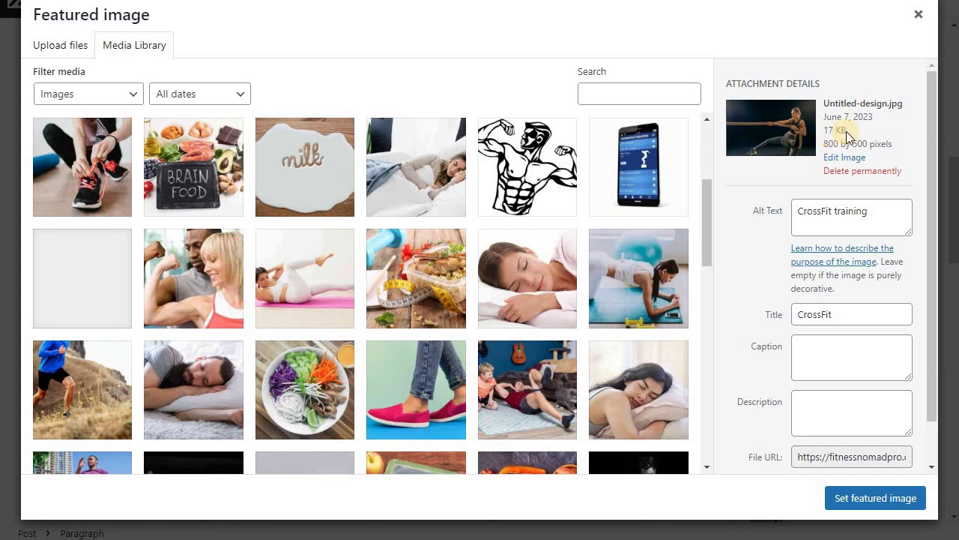
pyautogui.click(875, 498)
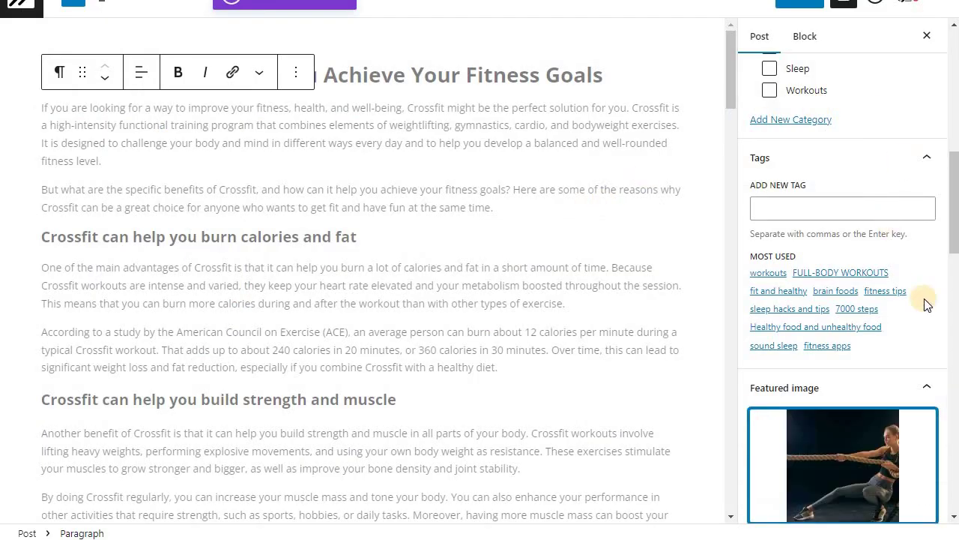
# - Assign the post to the Workouts category and remove it from the Blog category
pyautogui.scroll(-3, 824, 300)
pyautogui.scroll(-2, 929, 296)
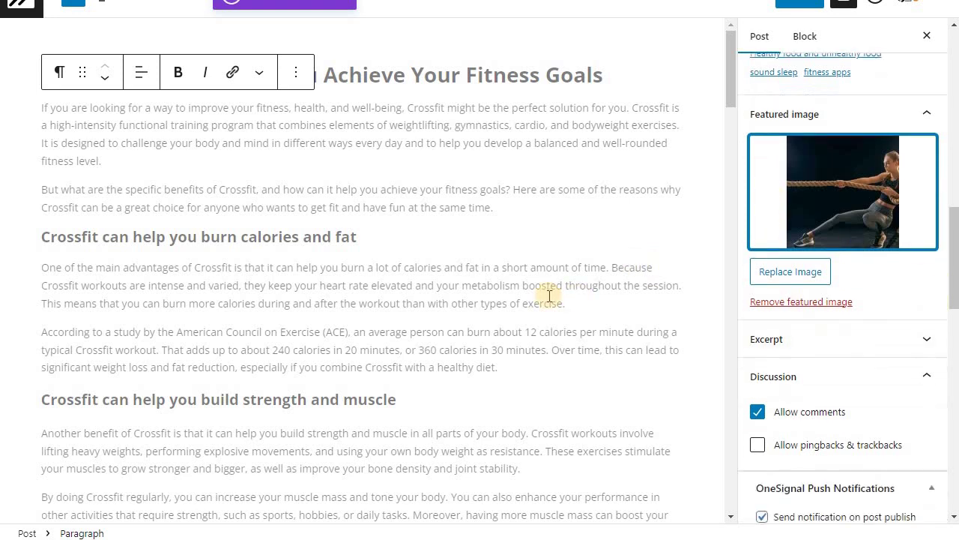
pyautogui.scroll(-15, 515, 281)
pyautogui.scroll(14, 515, 281)
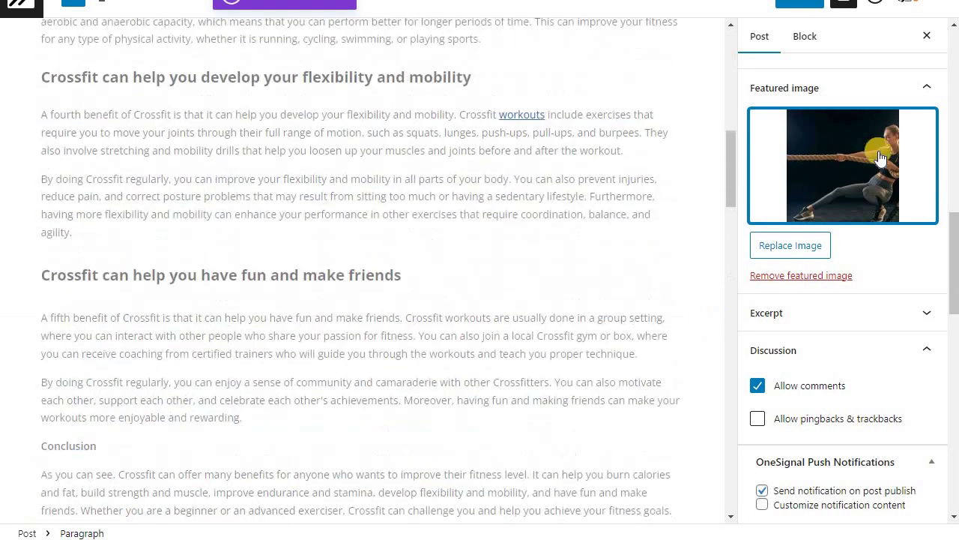
pyautogui.scroll(5, 883, 287)
pyautogui.scroll(1, 882, 286)
pyautogui.scroll(-2, 879, 220)
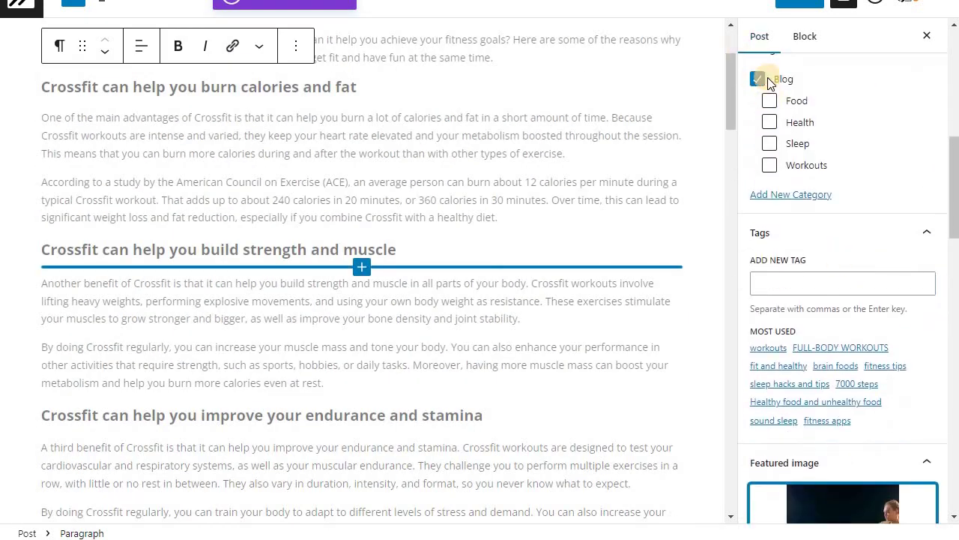
pyautogui.click(764, 169)
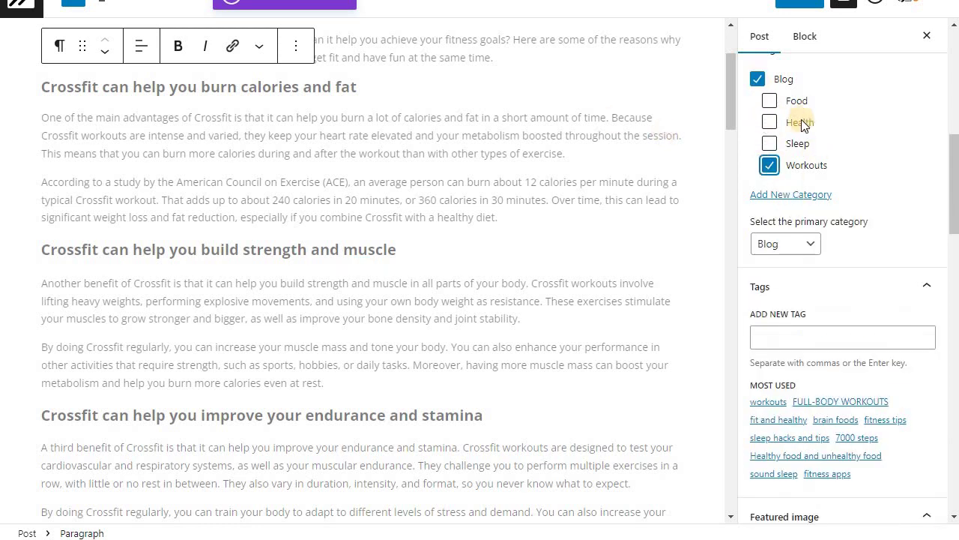
pyautogui.click(757, 80)
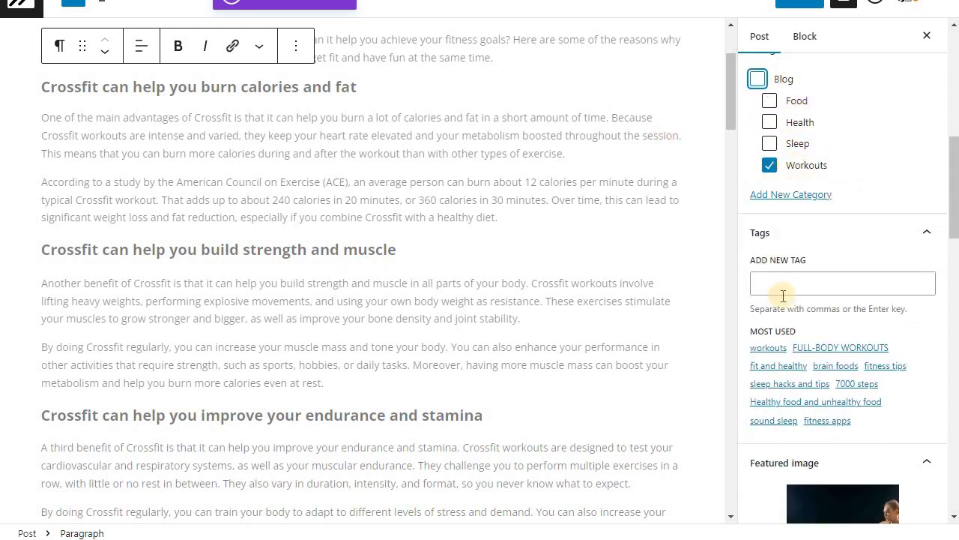
# - Add "Crossfit", copied from the post title, as a tag of the post
pyautogui.scroll(2, 278, 146)
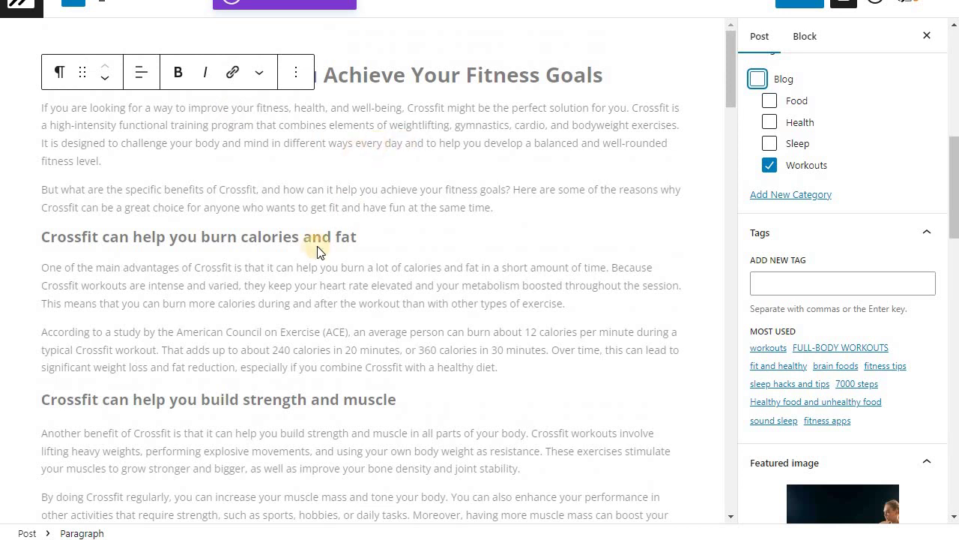
pyautogui.click(240, 289)
pyautogui.click(668, 299)
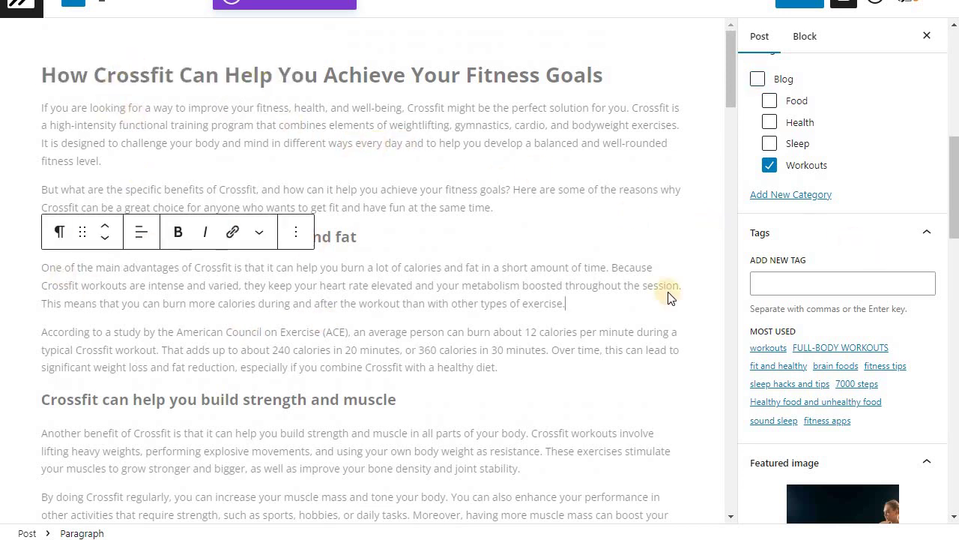
pyautogui.moveTo(98, 75); pyautogui.dragTo(174, 75)
pyautogui.rightClick(172, 75)
pyautogui.click(238, 71)
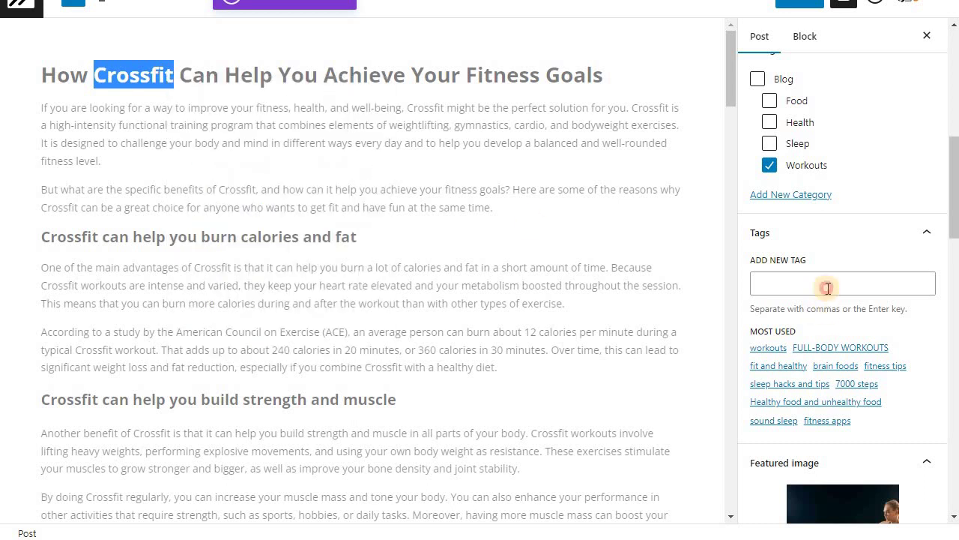
pyautogui.click(827, 287)
pyautogui.hotkey('ctrl', 'v')
pyautogui.press('Return')
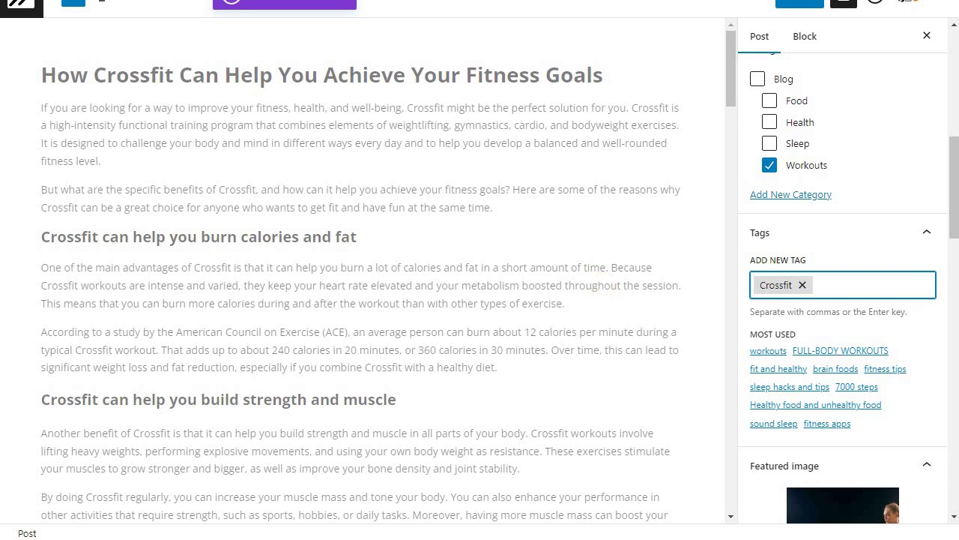
# - Review the post settings from the summary and Yoast SEO scores through the LiteSpeed, format and extra options before publishing
pyautogui.scroll(7, 900, 215)
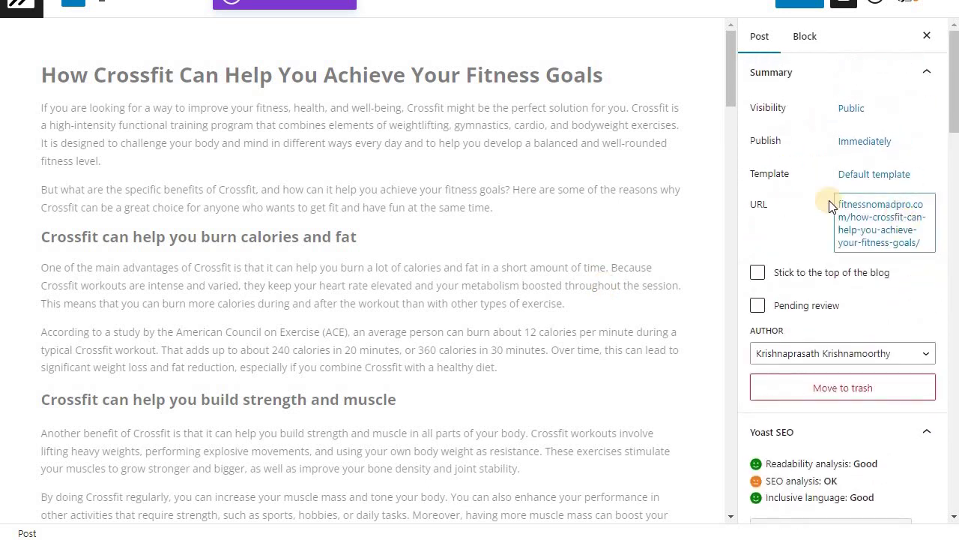
pyautogui.scroll(-1, 898, 225)
pyautogui.scroll(-10, 898, 225)
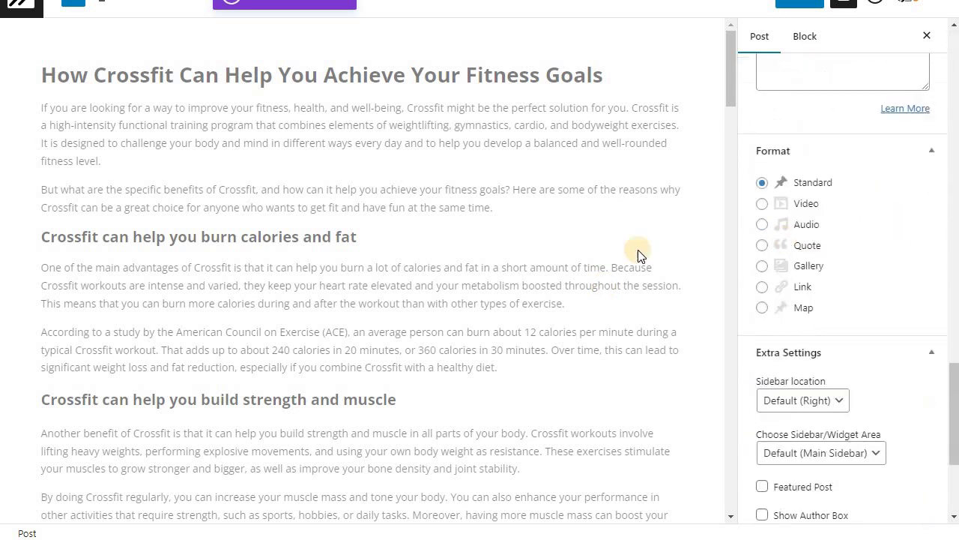
pyautogui.scroll(-5, 636, 253)
pyautogui.scroll(-1, 944, 246)
pyautogui.scroll(-4, 944, 246)
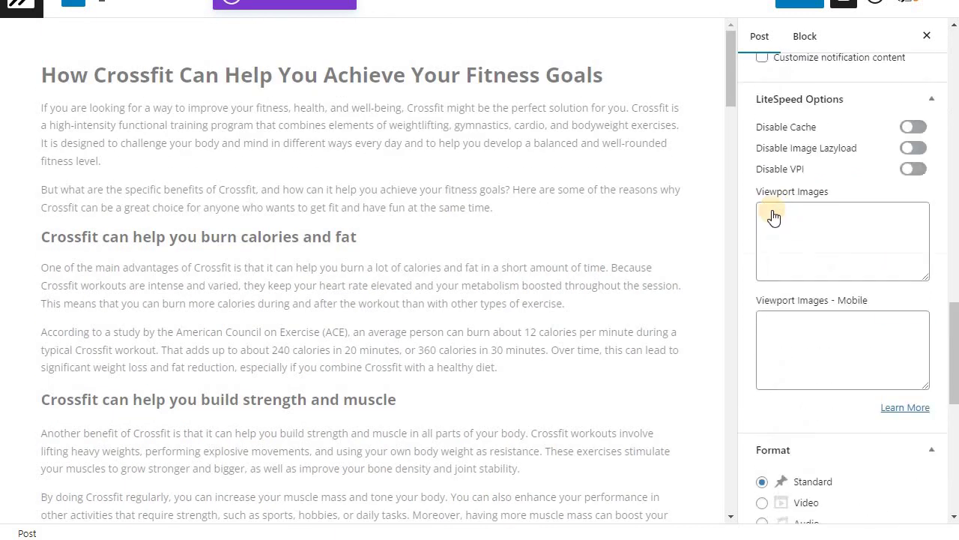
pyautogui.scroll(10, 774, 216)
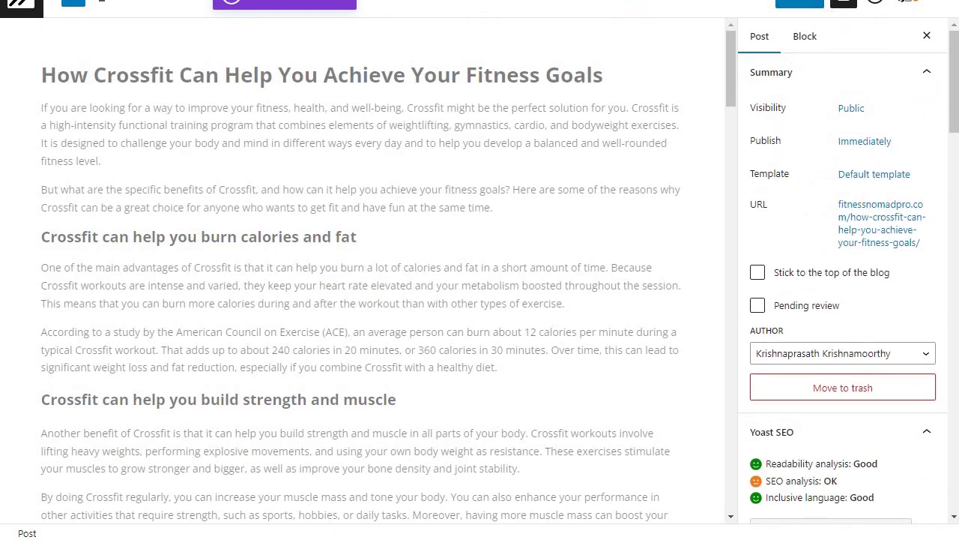
pyautogui.scroll(1, 800, 4)
# - Publish the Crossfit post with public visibility and immediate timing, and open its live page
pyautogui.click(800, 14)
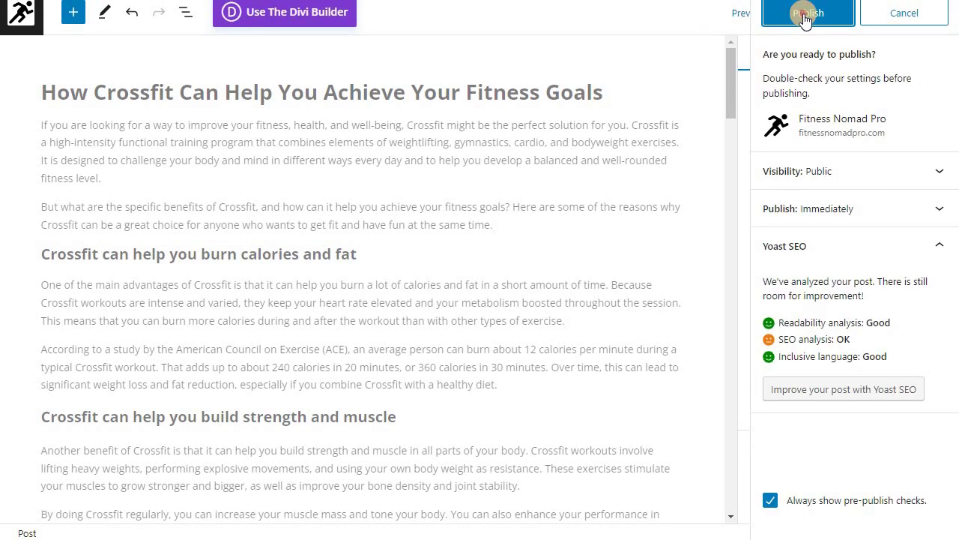
pyautogui.click(805, 15)
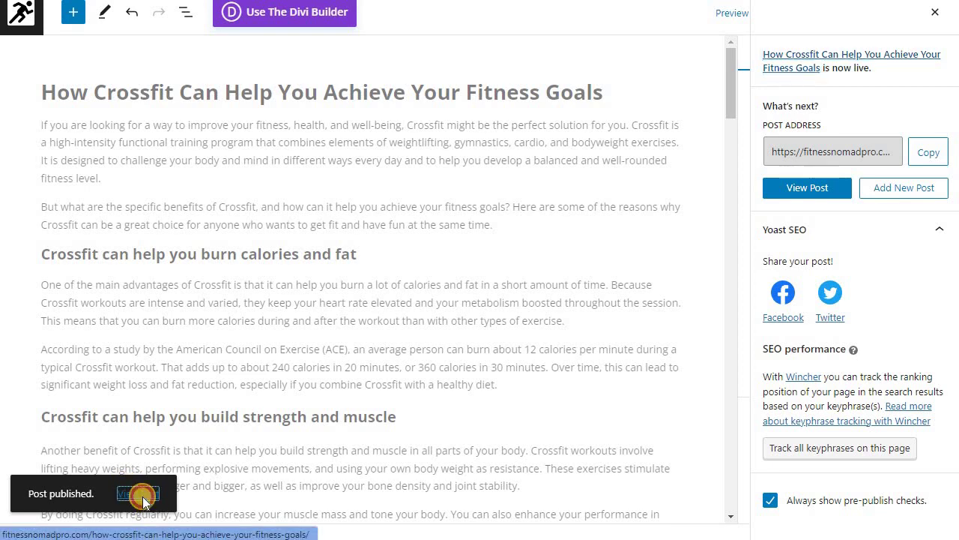
pyautogui.click(143, 496)
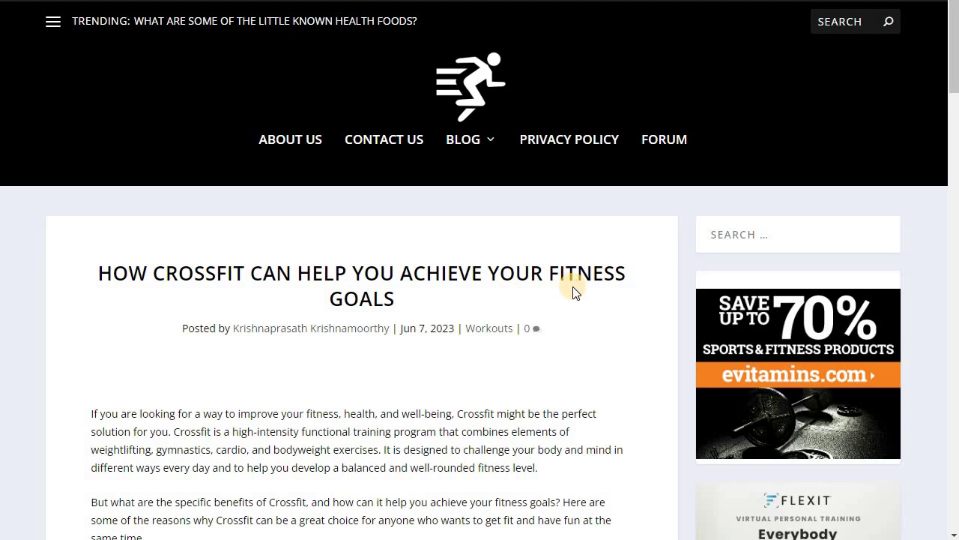
# - Read through the published article to its Works Cited list, test the crossfit.com journal link and return to the article
pyautogui.scroll(-13, 573, 288)
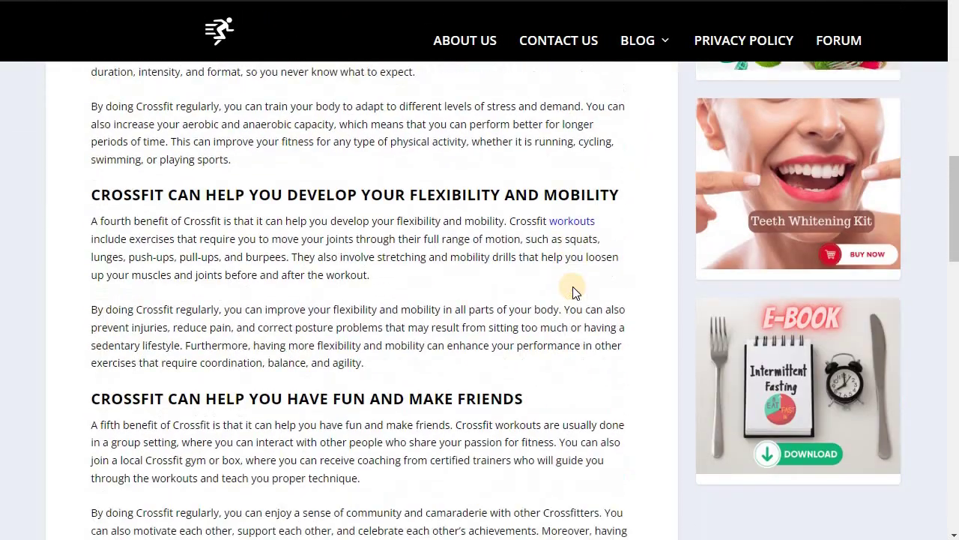
pyautogui.scroll(-8, 574, 291)
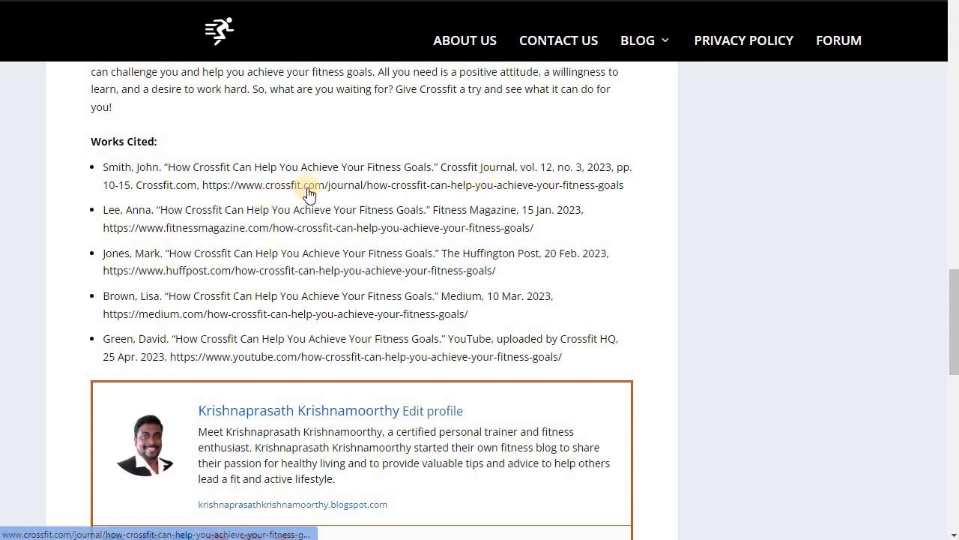
pyautogui.scroll(-1, 420, 225)
pyautogui.scroll(2, 488, 225)
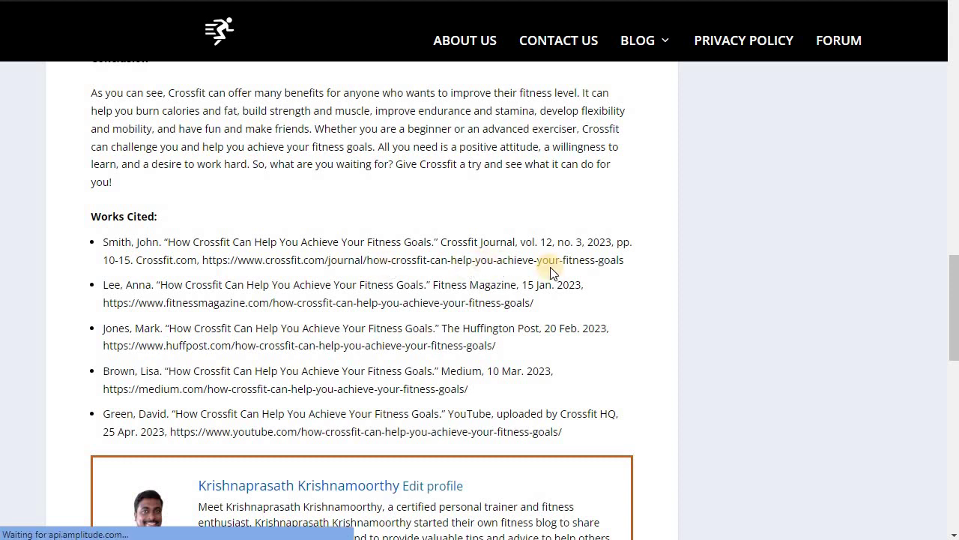
pyautogui.click(583, 412)
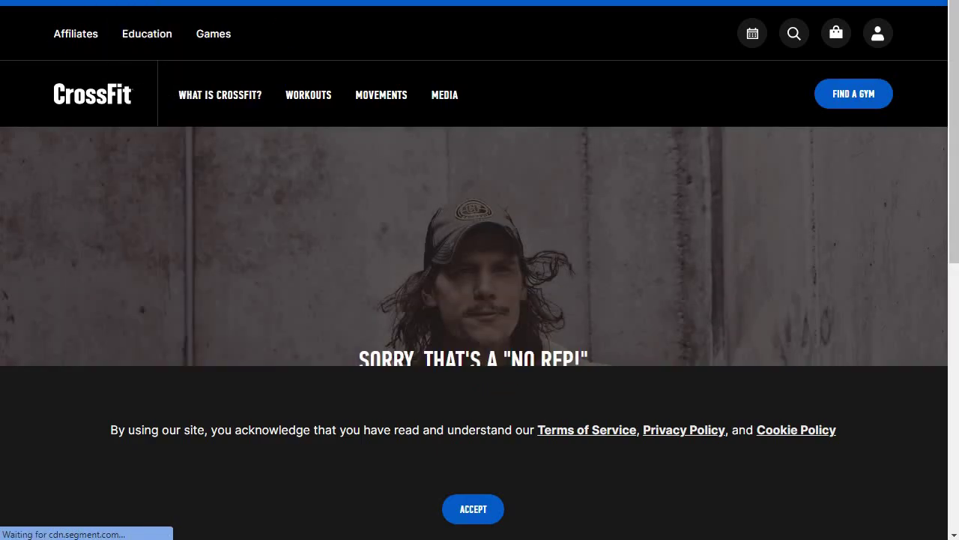
pyautogui.hotkey('alt', 'Left')
pyautogui.scroll(-2, 448, 344)
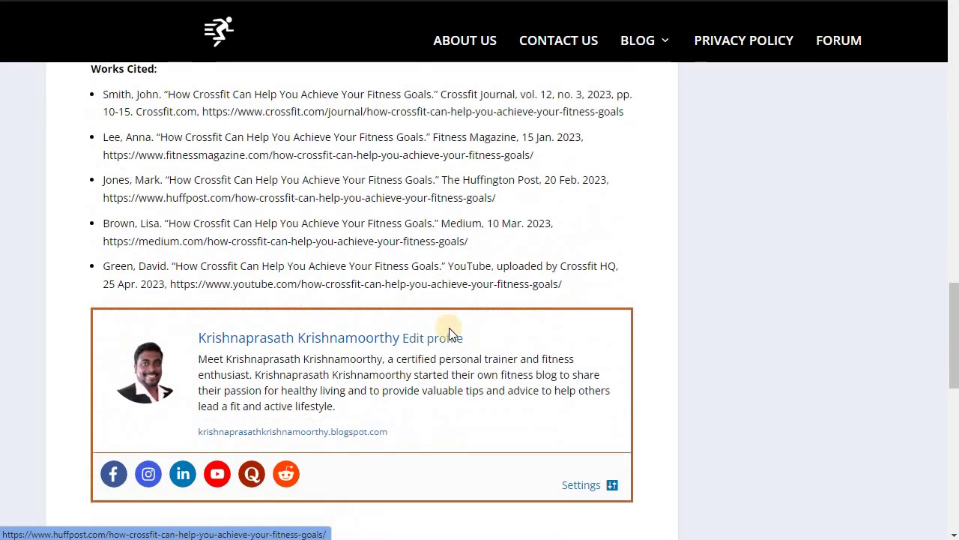
# - Check the Crossfit post's entry and featured image in the site's post listing, and open the article from there
pyautogui.scroll(15, 449, 330)
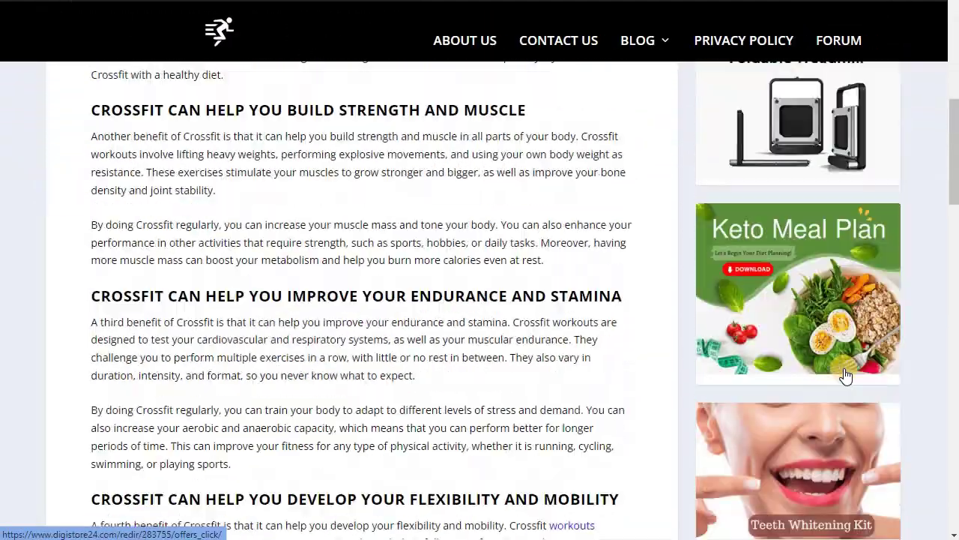
pyautogui.scroll(10, 845, 376)
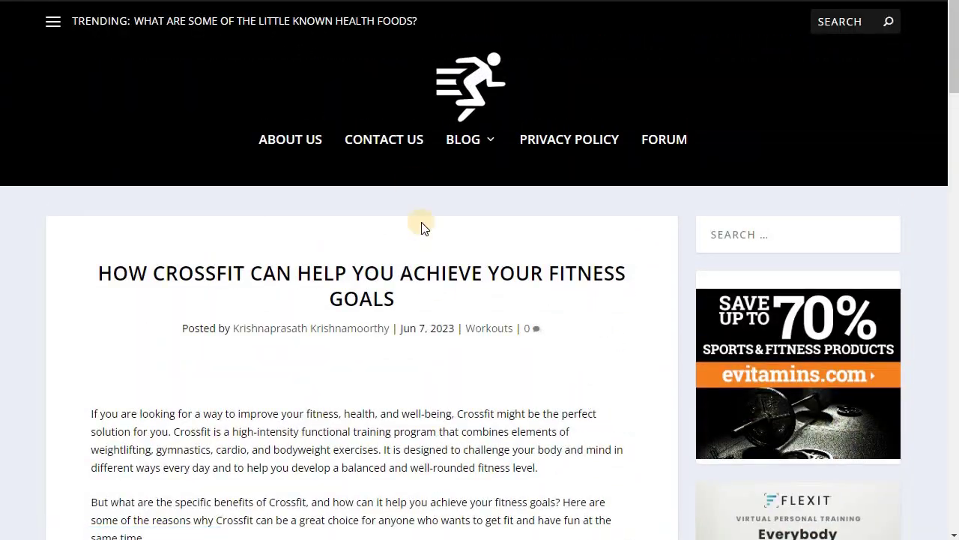
pyautogui.click(603, 136)
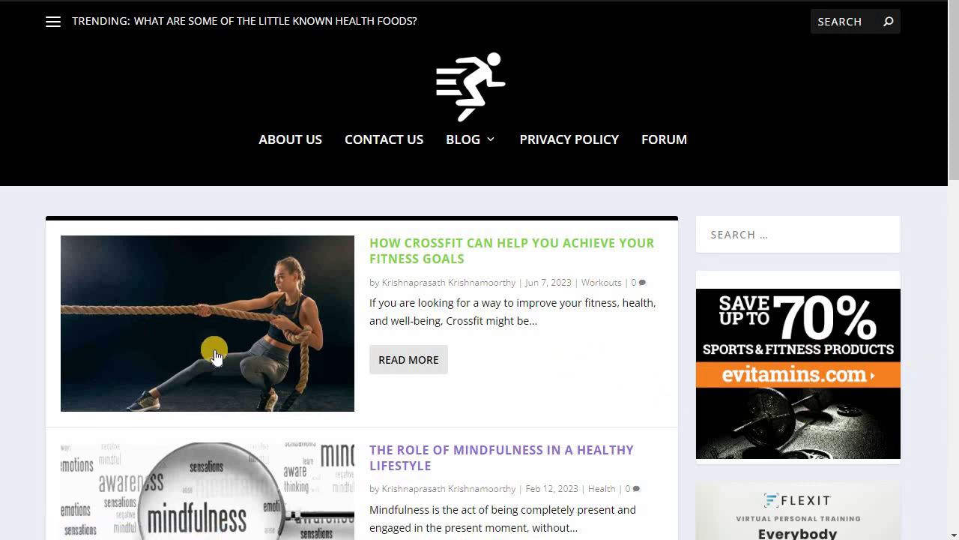
pyautogui.scroll(-3, 343, 368)
pyautogui.scroll(3, 300, 300)
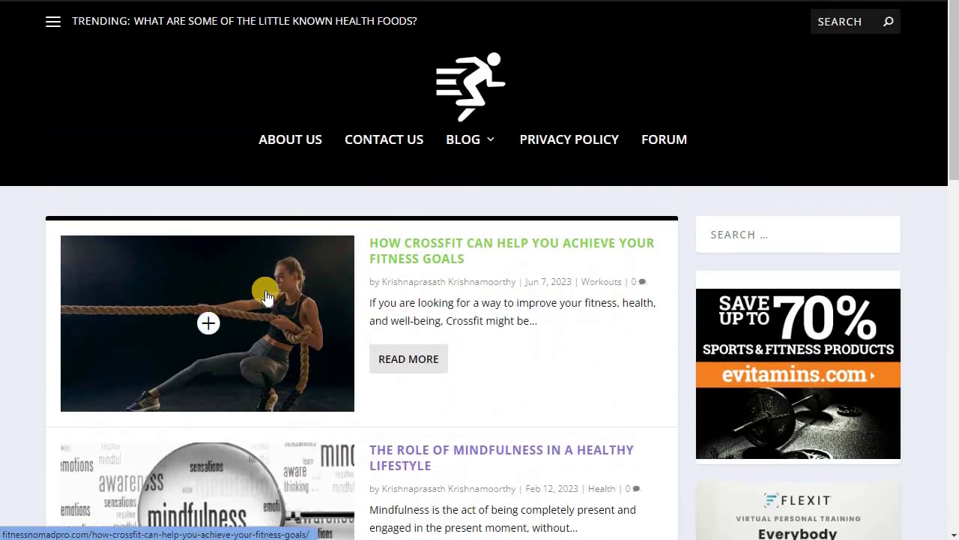
pyautogui.click(495, 255)
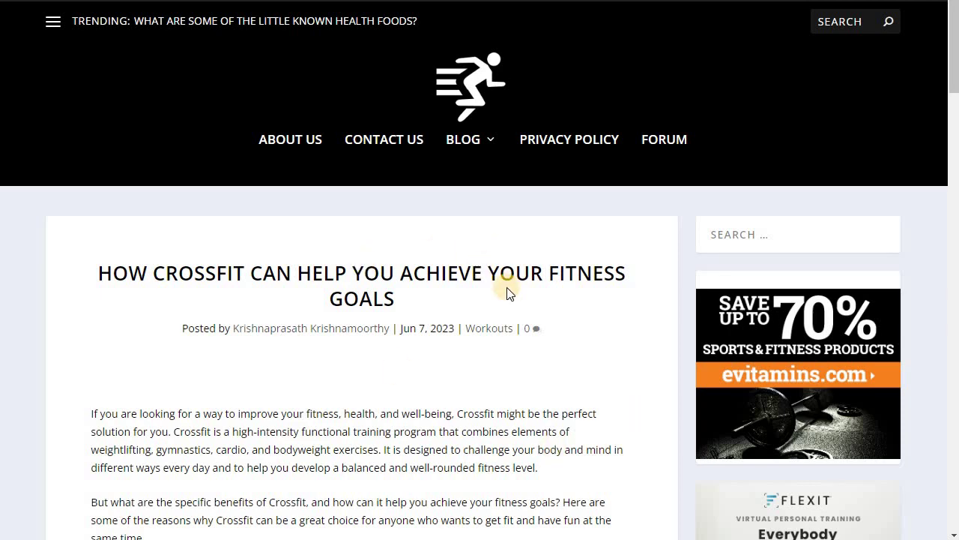
# - Skim the live Crossfit article from its introduction through the benefit sections to the Conclusion, and return to its beginning
pyautogui.scroll(-7, 508, 292)
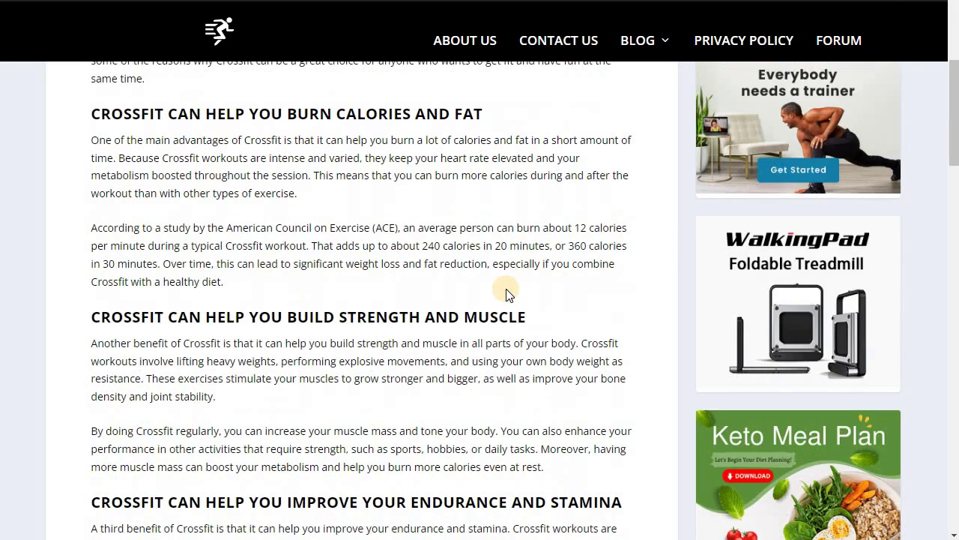
pyautogui.scroll(-10, 506, 293)
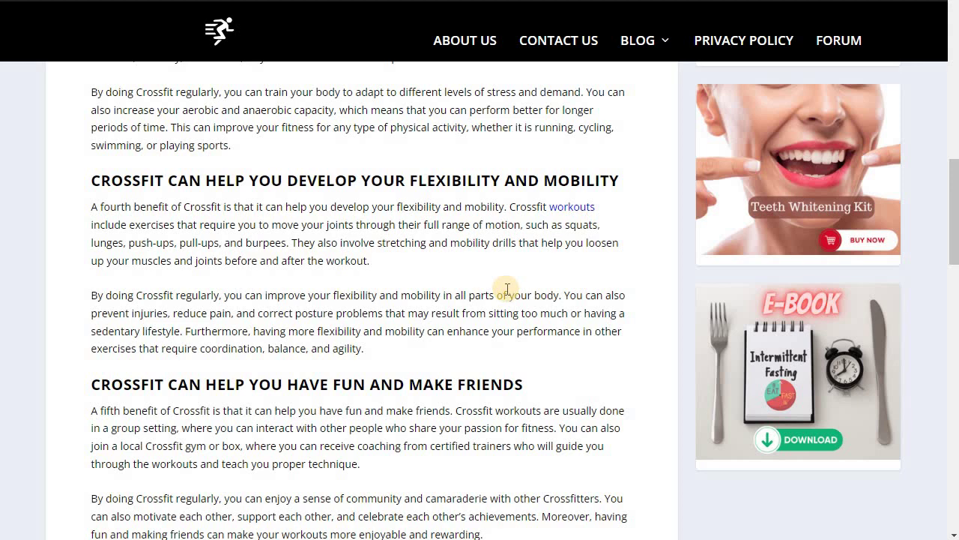
pyautogui.scroll(-2, 506, 293)
pyautogui.scroll(13, 506, 292)
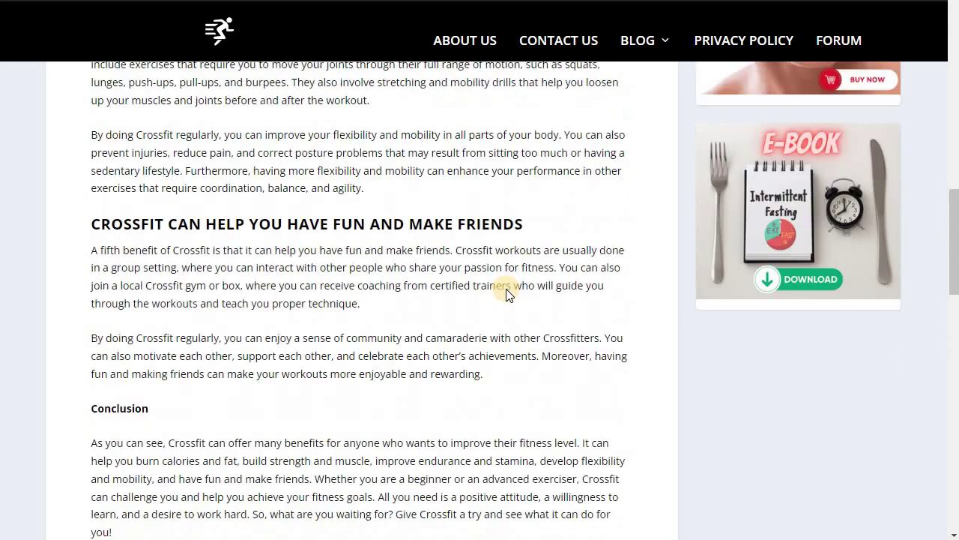
pyautogui.scroll(8, 507, 294)
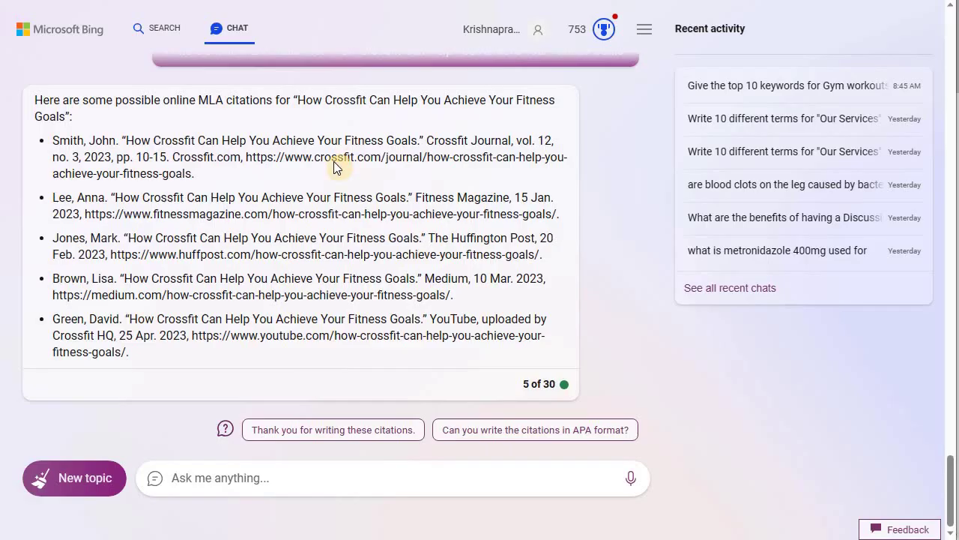
# - Review the Bing chat conversation, comparing the generated 750-word Crossfit blog post and its prompt with the MLA citations response
pyautogui.scroll(10, 405, 174)
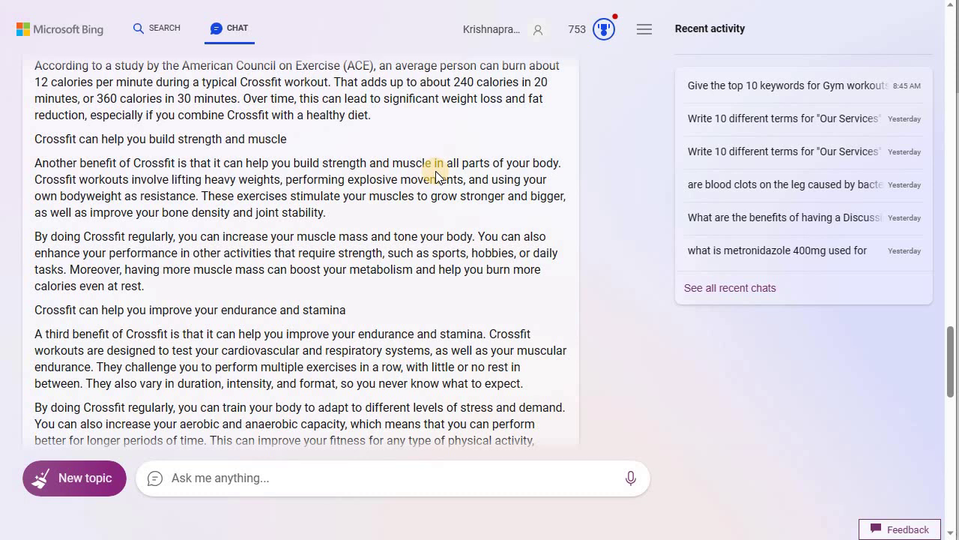
pyautogui.scroll(3, 436, 170)
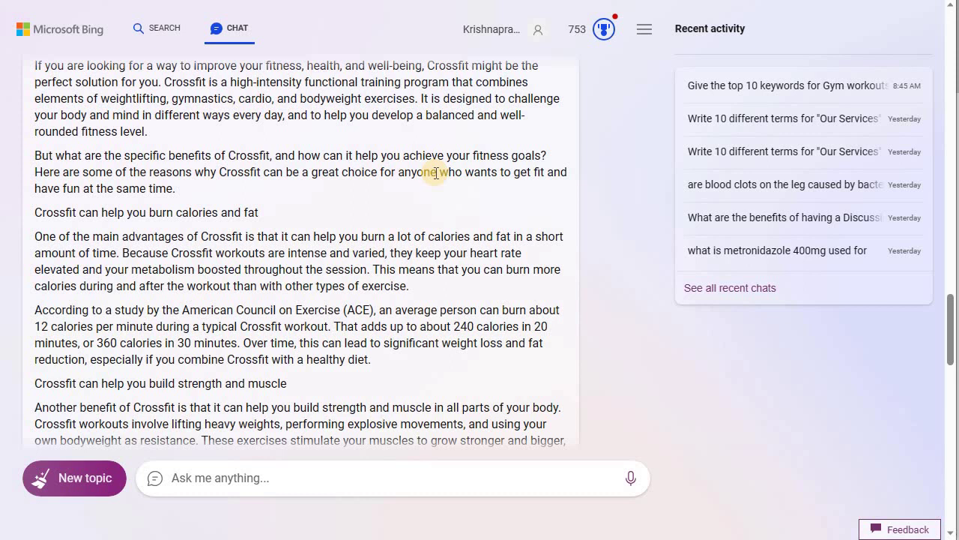
pyautogui.scroll(3, 436, 174)
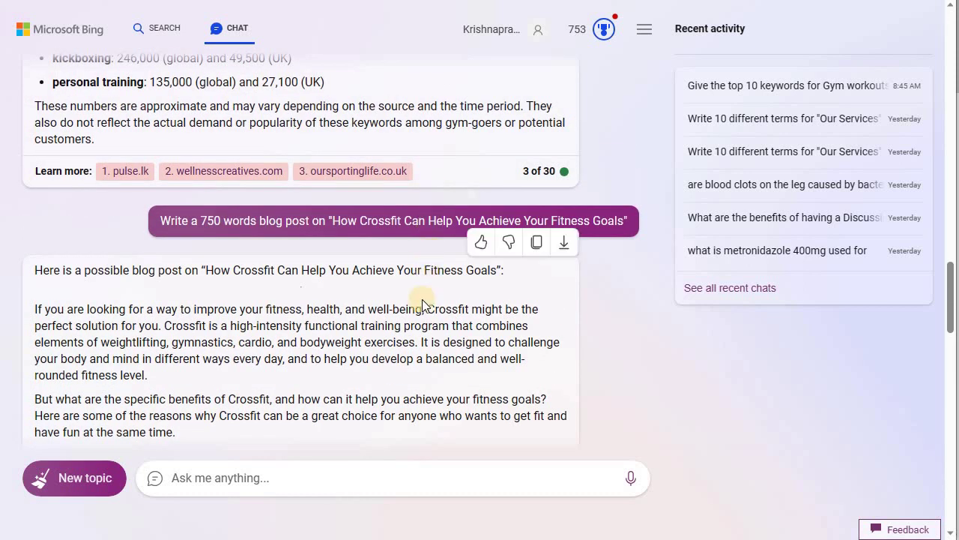
pyautogui.scroll(-1, 420, 325)
pyautogui.scroll(-1, 420, 325)
pyautogui.scroll(-3, 420, 325)
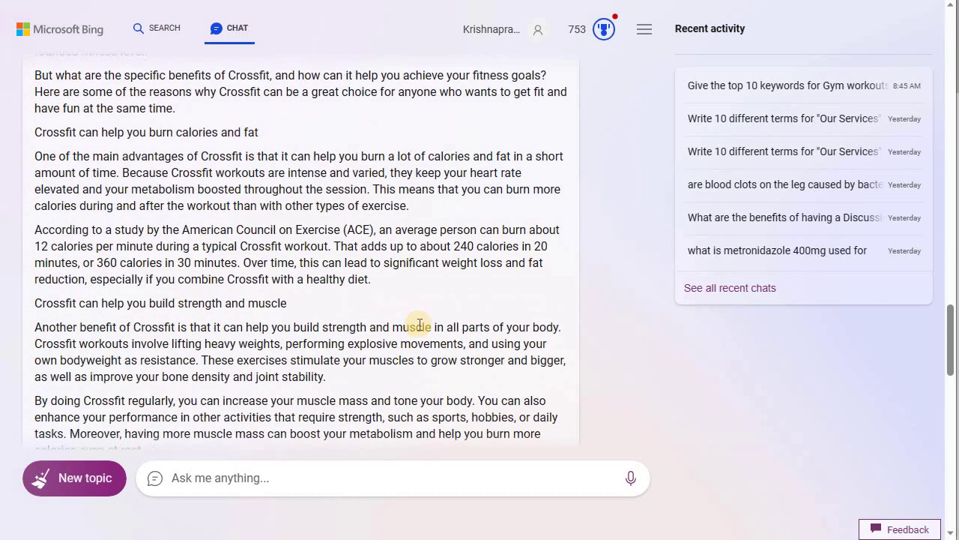
pyautogui.scroll(-2, 419, 325)
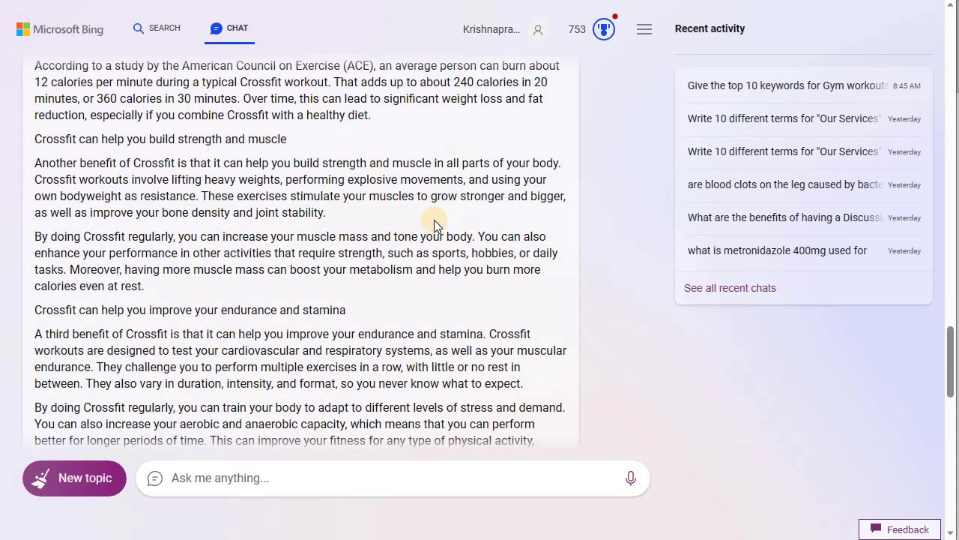
pyautogui.scroll(-10, 435, 221)
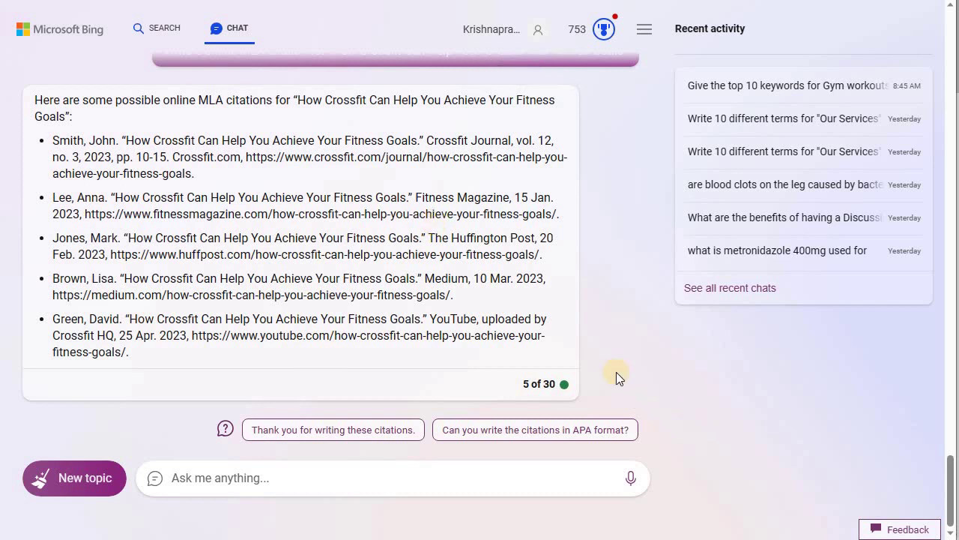
pyautogui.scroll(20, 531, 317)
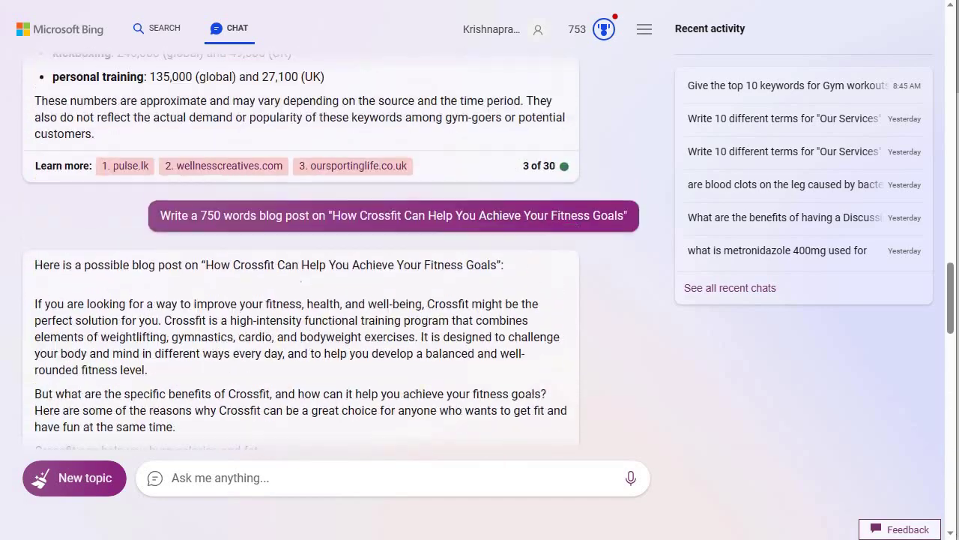